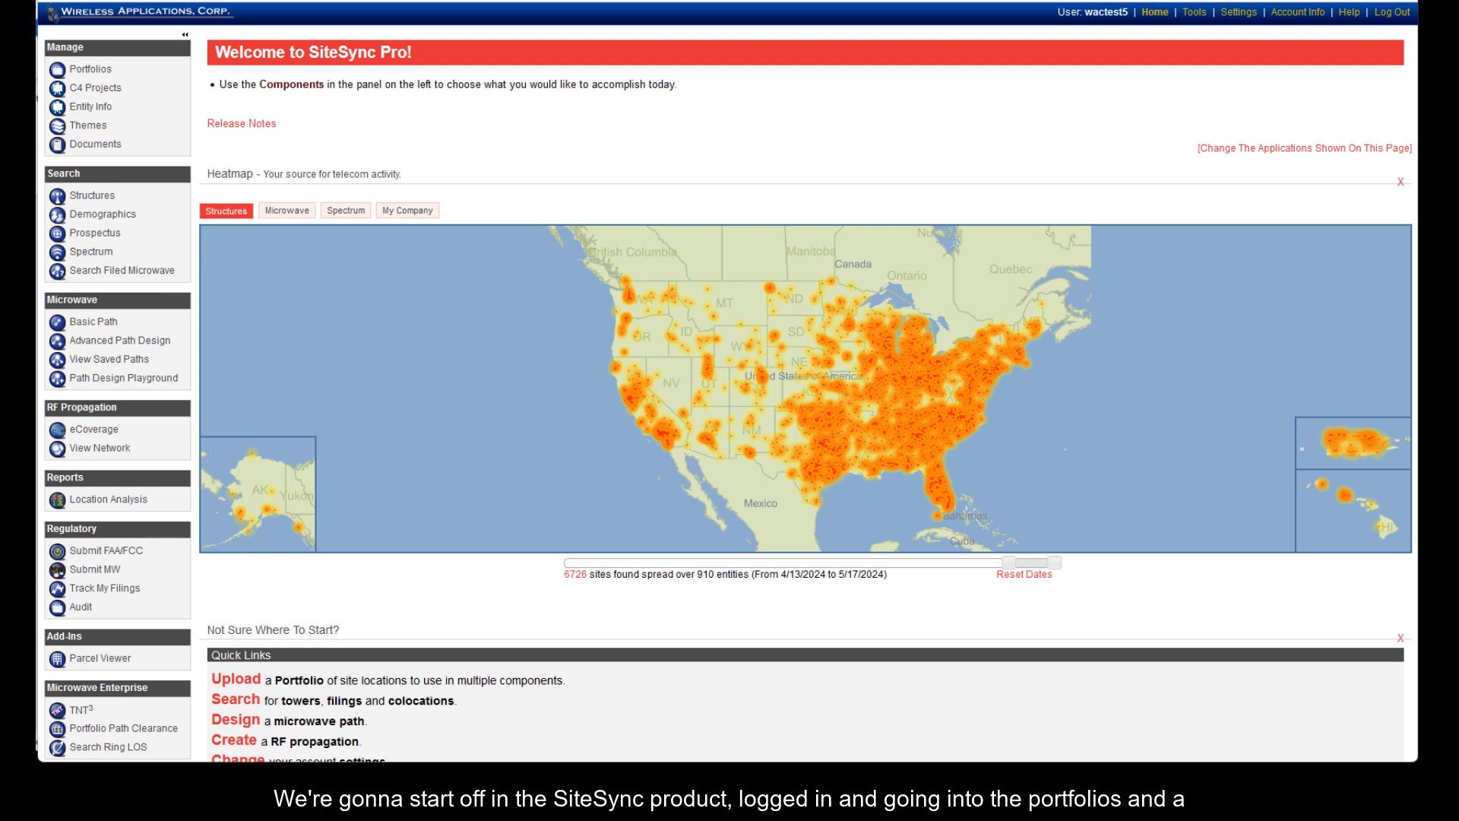
Open the MyTowerCompanycrb portfolio from the favorites after expanding the Root folder in the portfolio list.
left_click(83, 70)
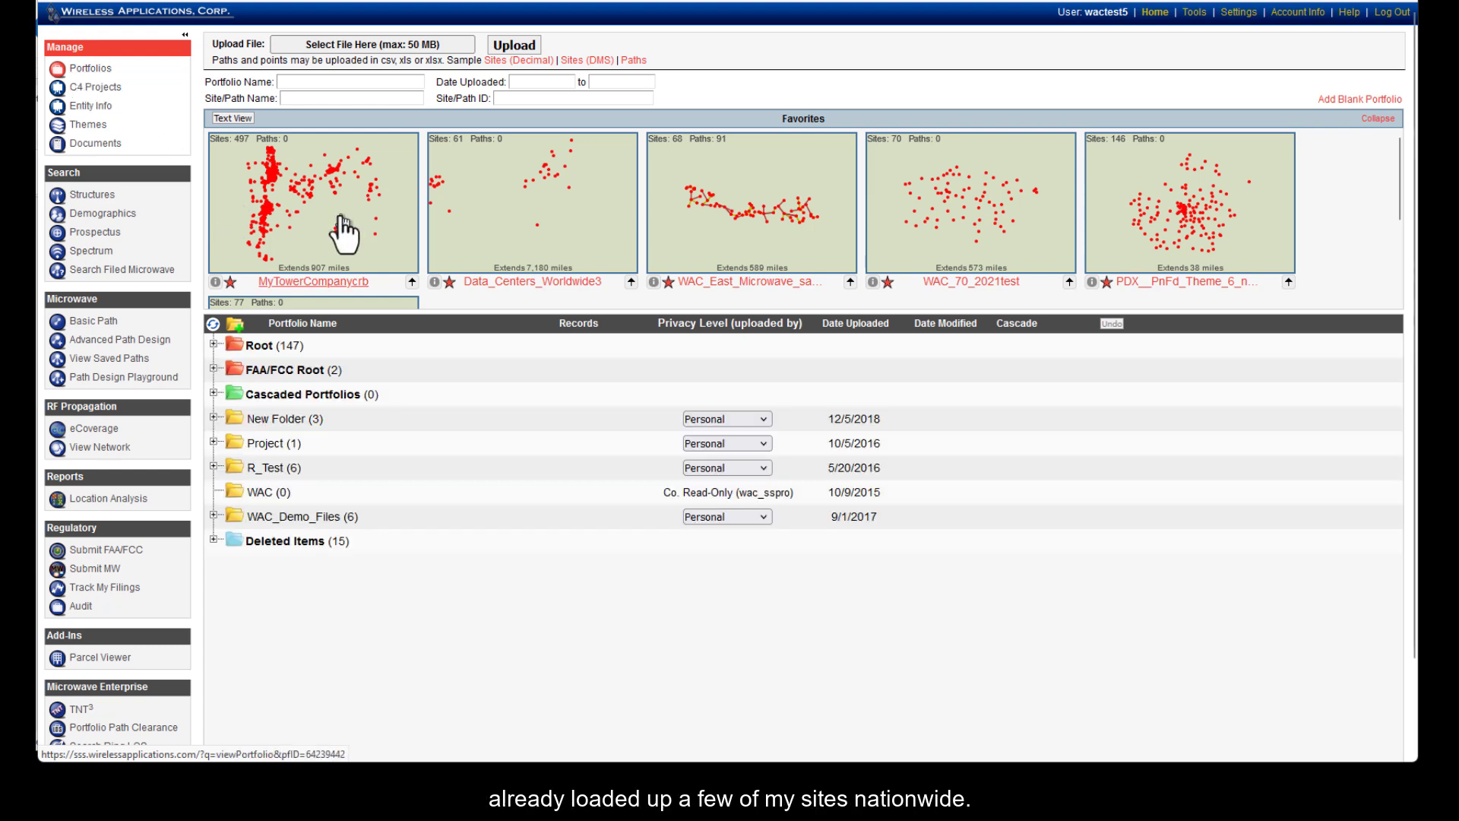
left_click(215, 344)
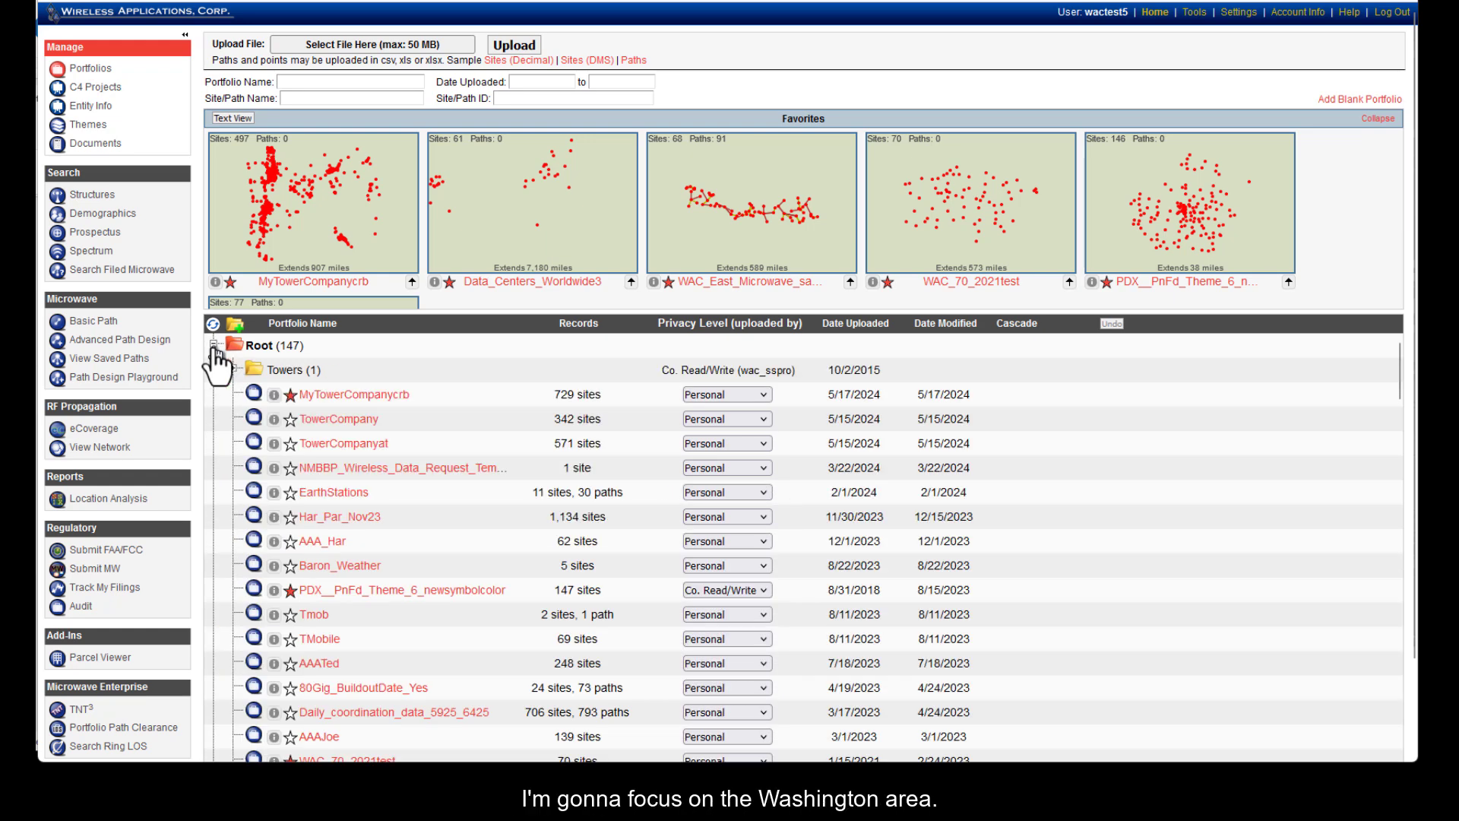
mouse_move(369, 401)
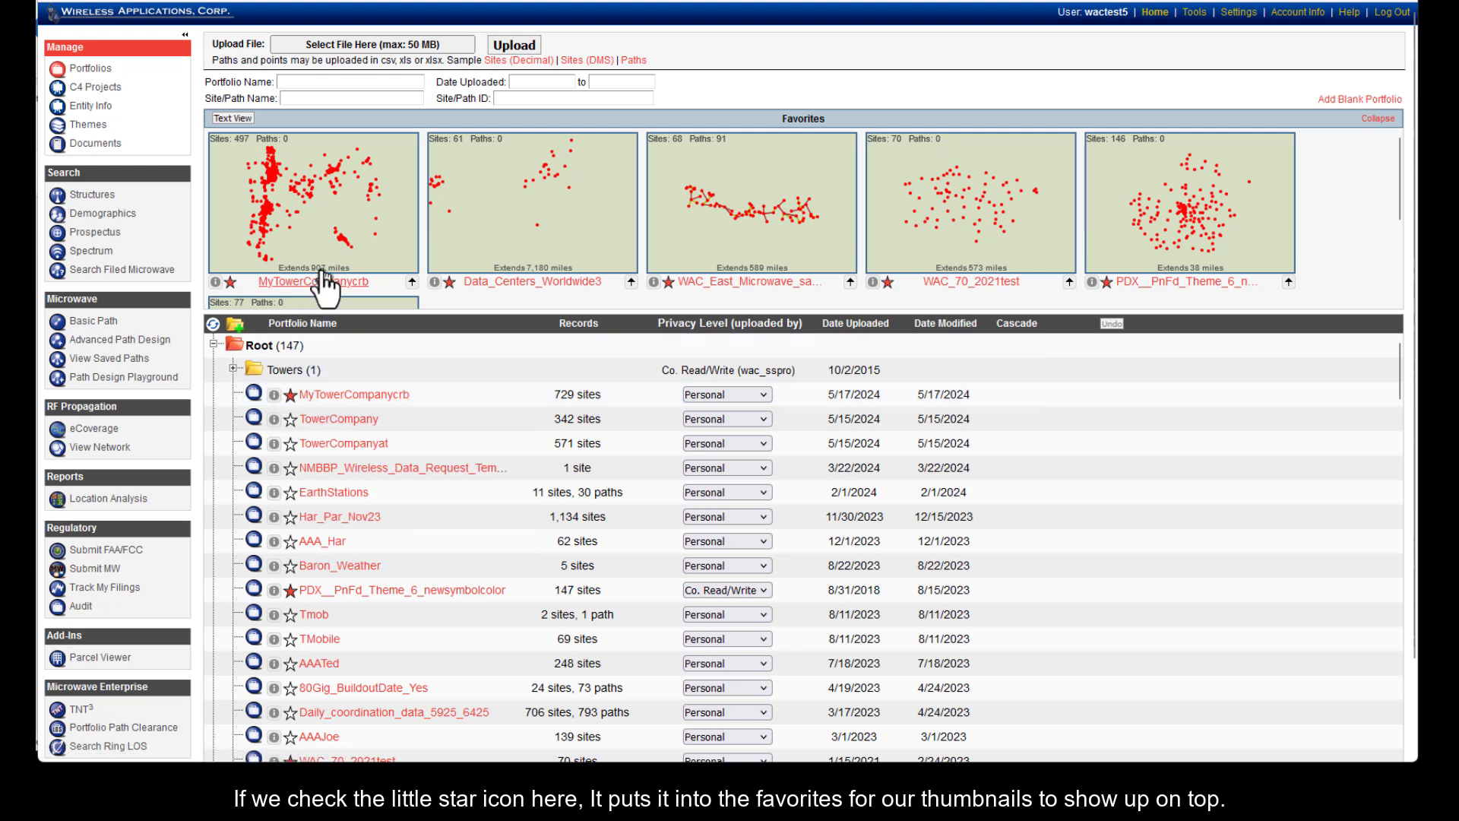
left_click(324, 204)
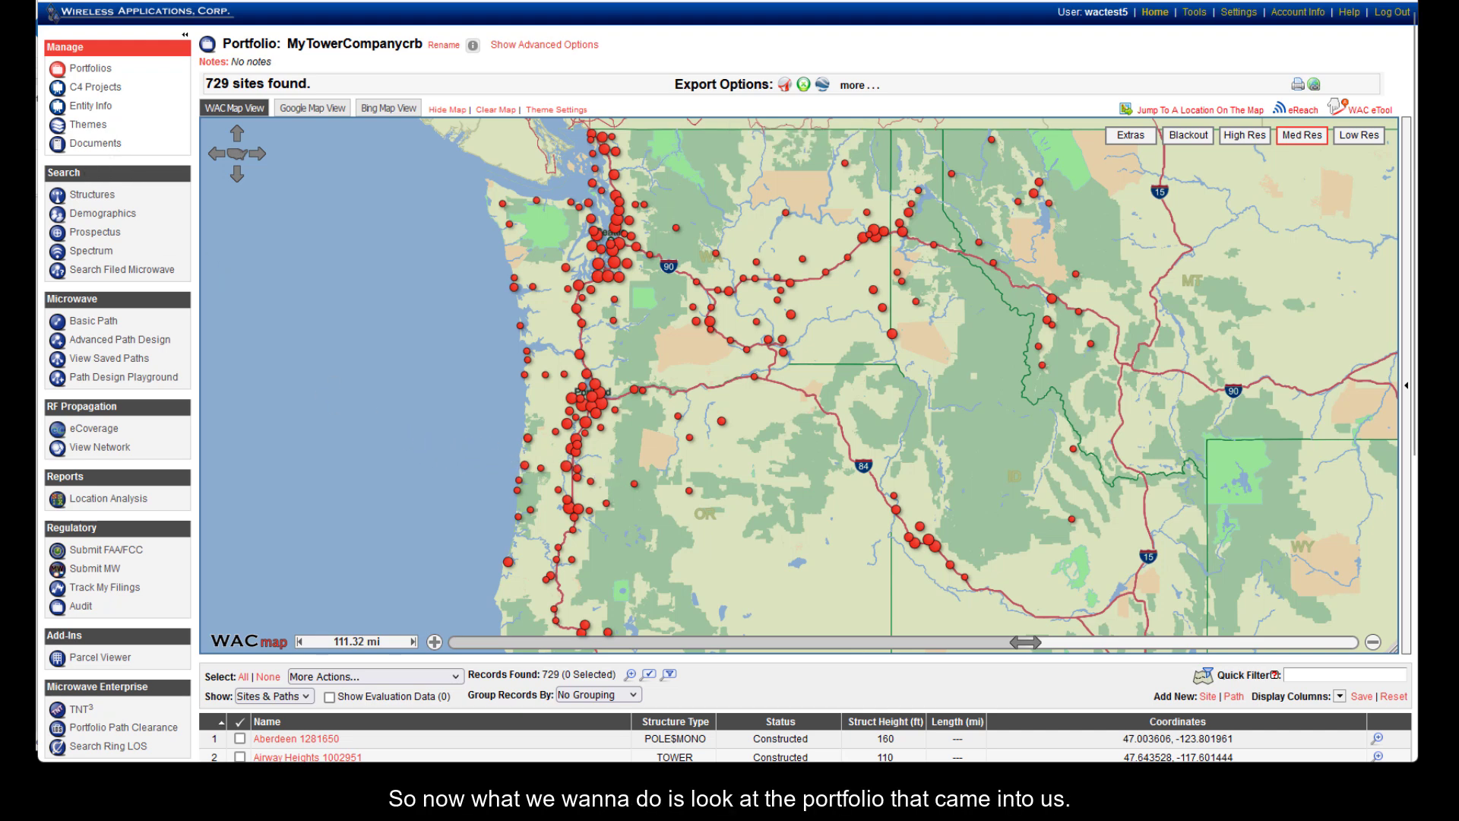
Open MySearchRings_FromClient50.xlsx from the file folder, review its header row, site rows, coordinates and structure heights, and close it.
key("alt+Tab")
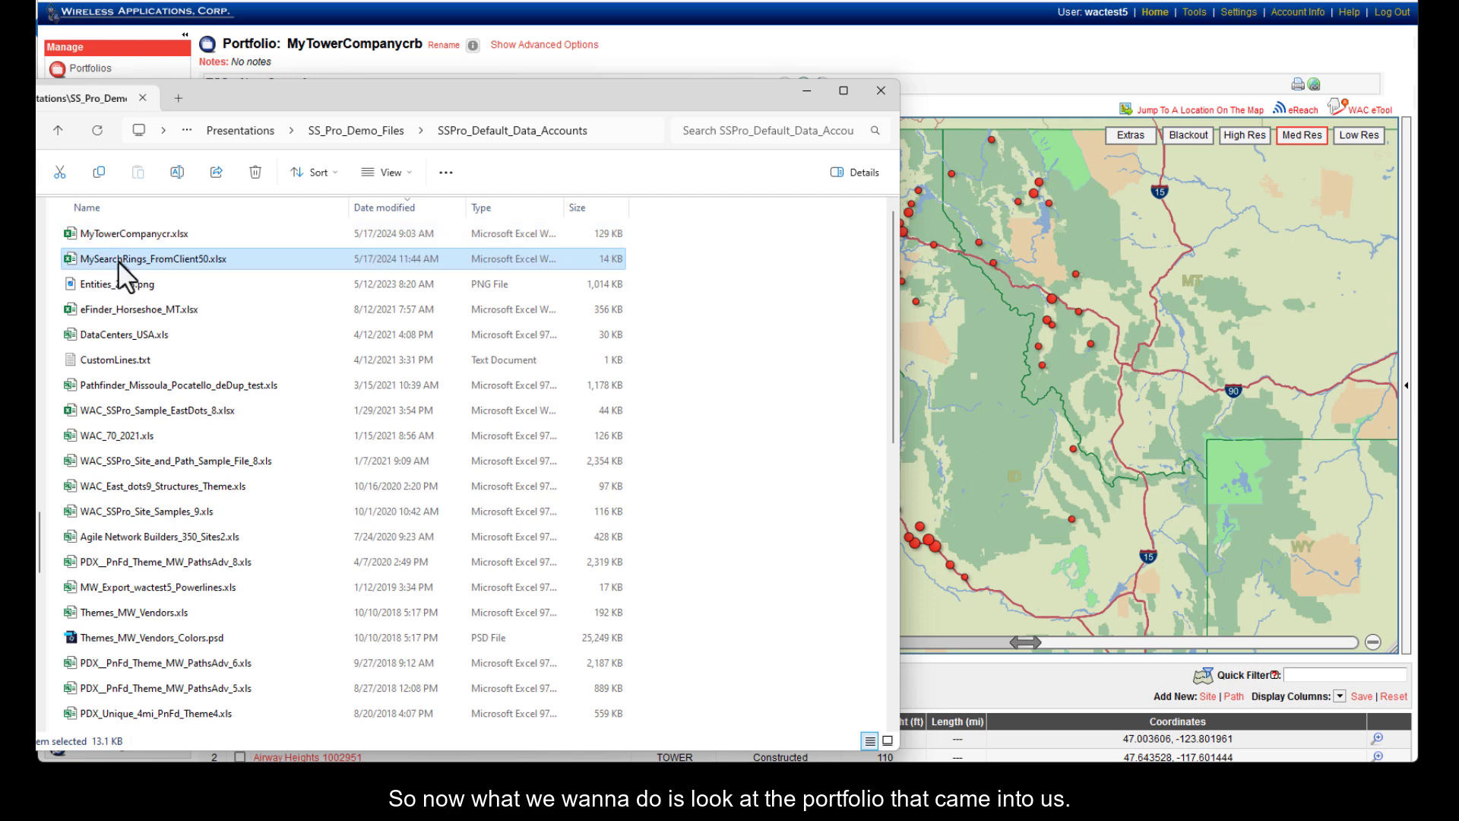
double_click(117, 261)
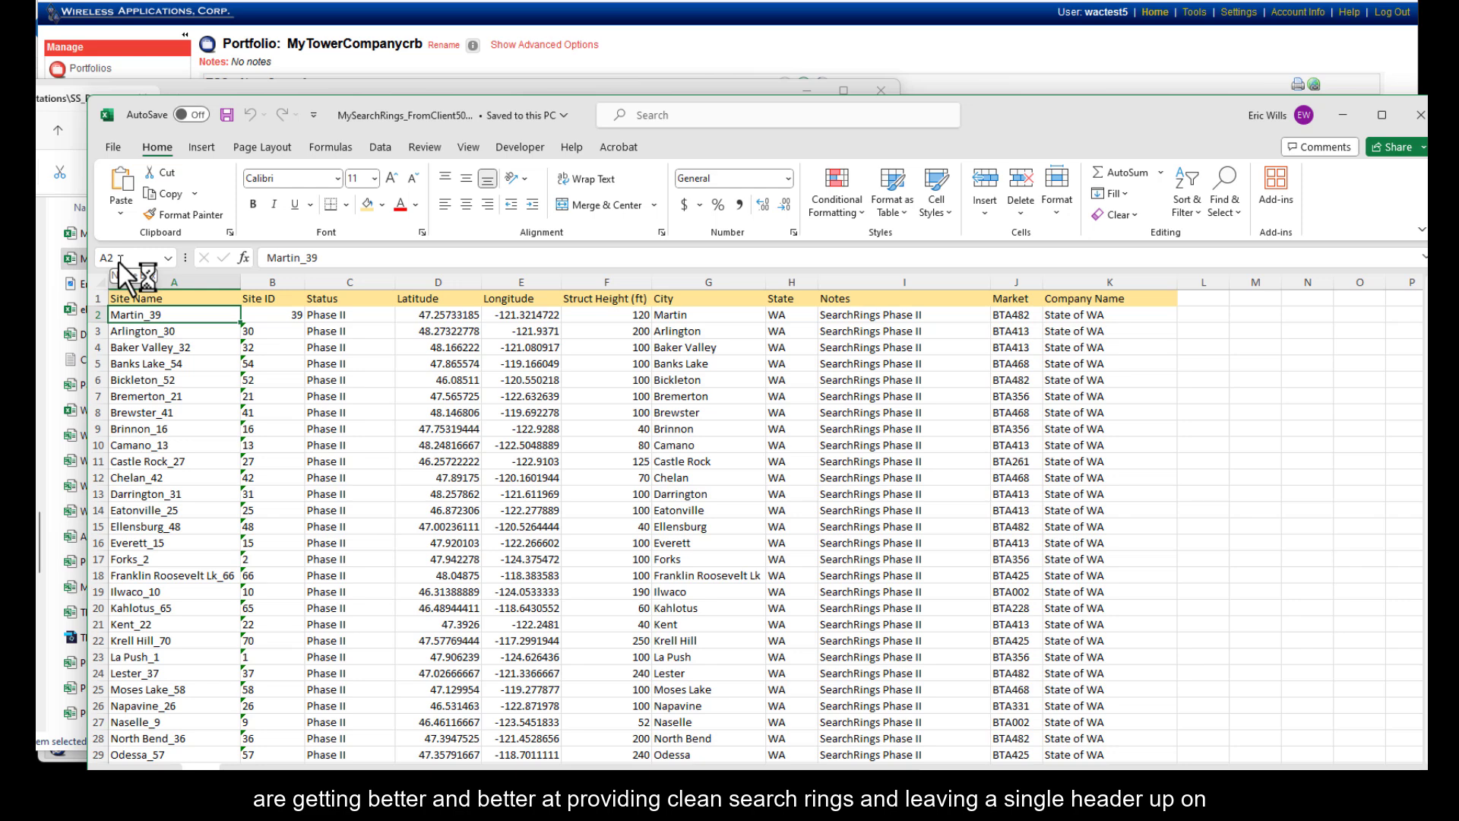
left_click(166, 297)
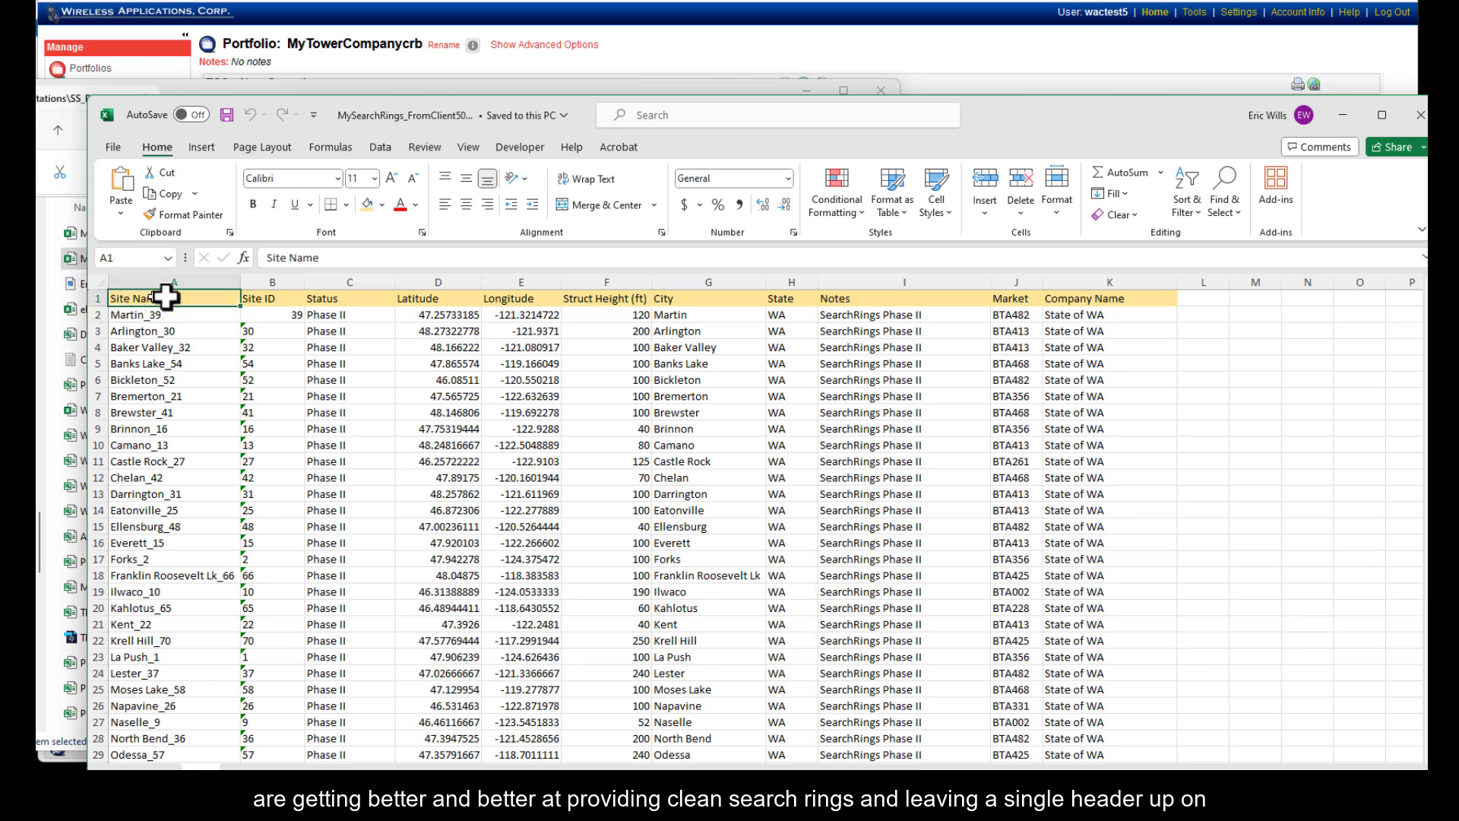
left_click_drag(166, 297, 655, 310)
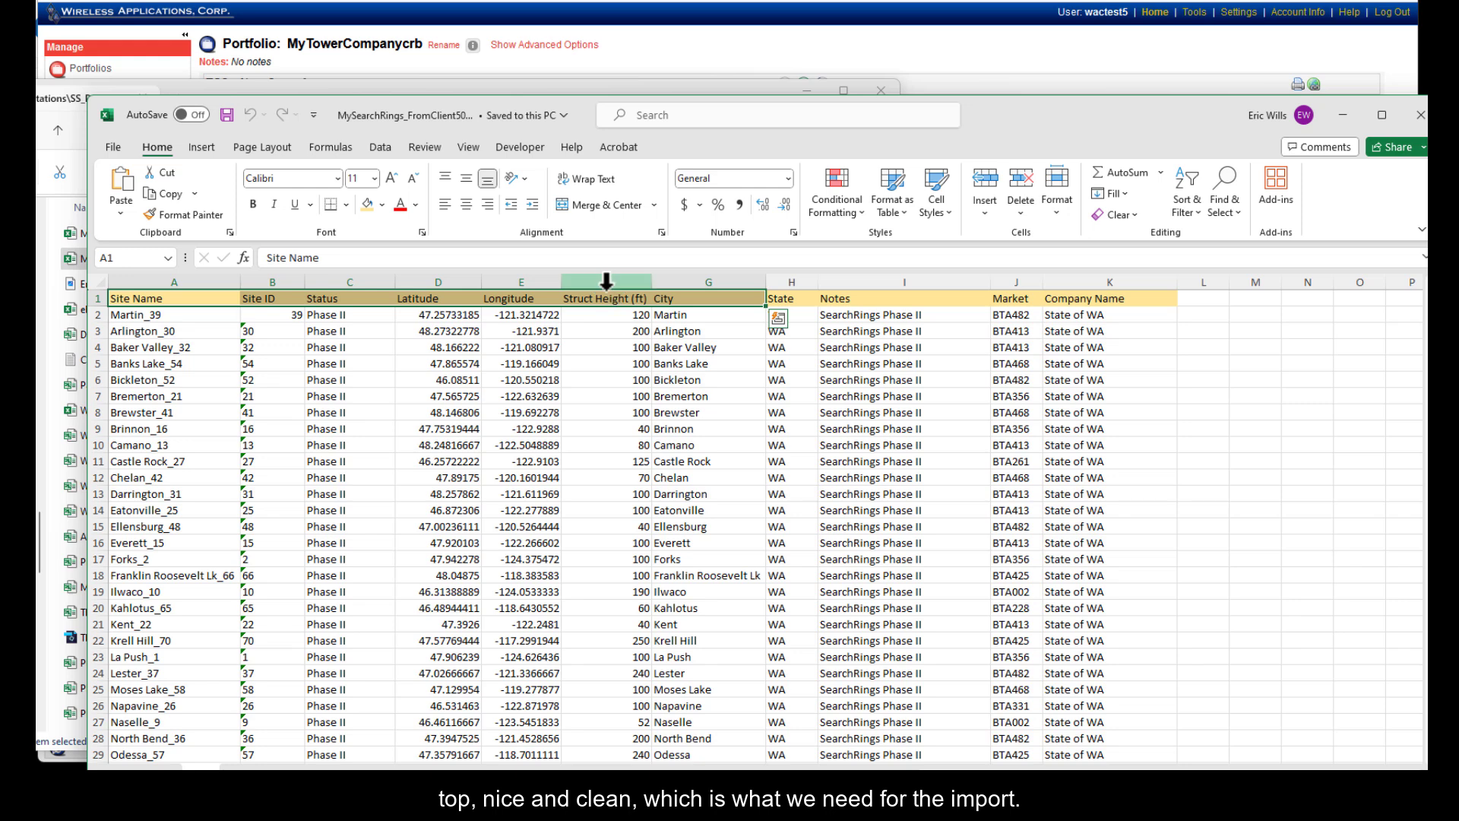
left_click_drag(205, 316, 1073, 419)
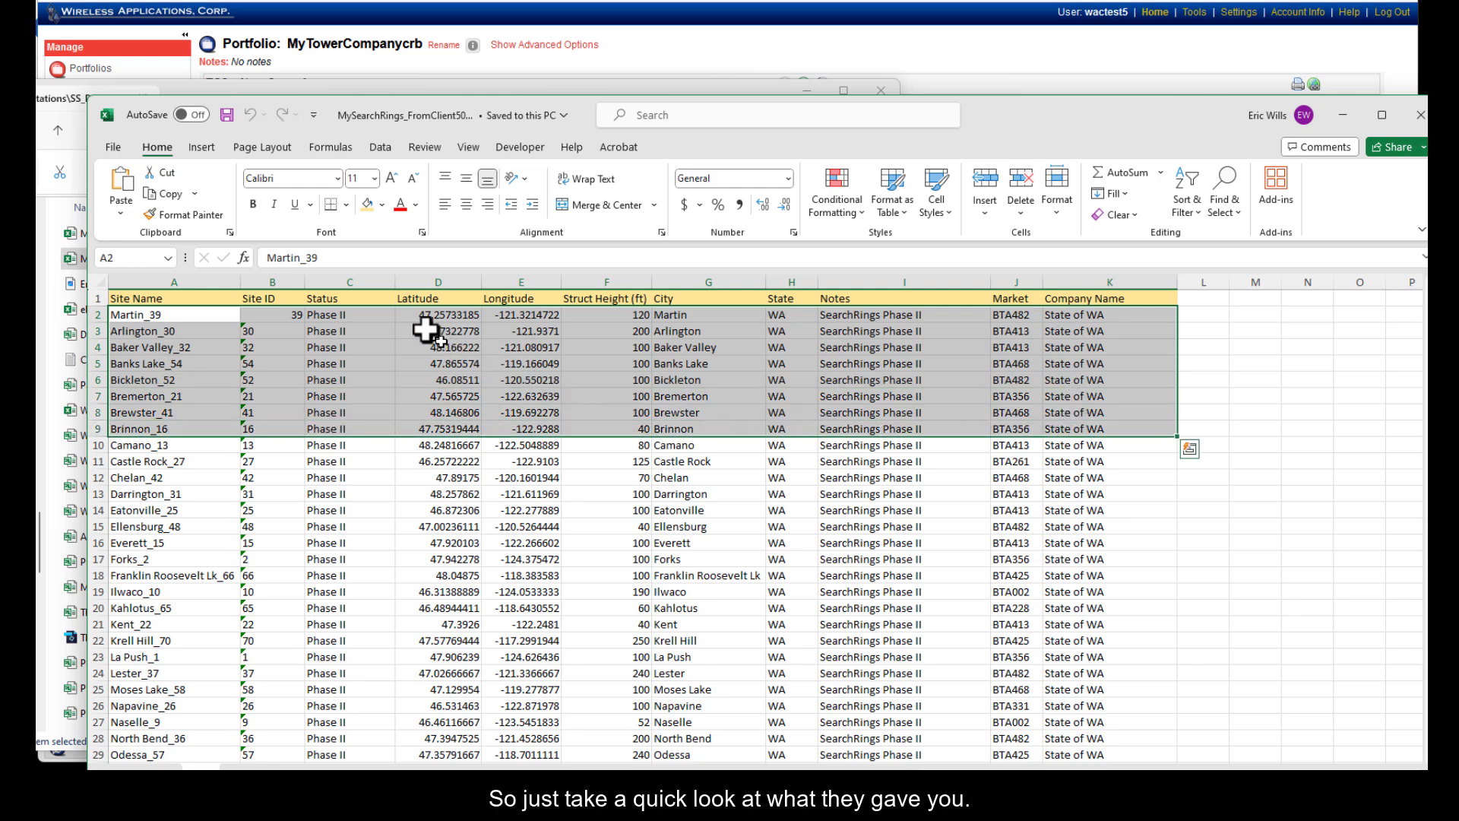
left_click_drag(423, 316, 520, 494)
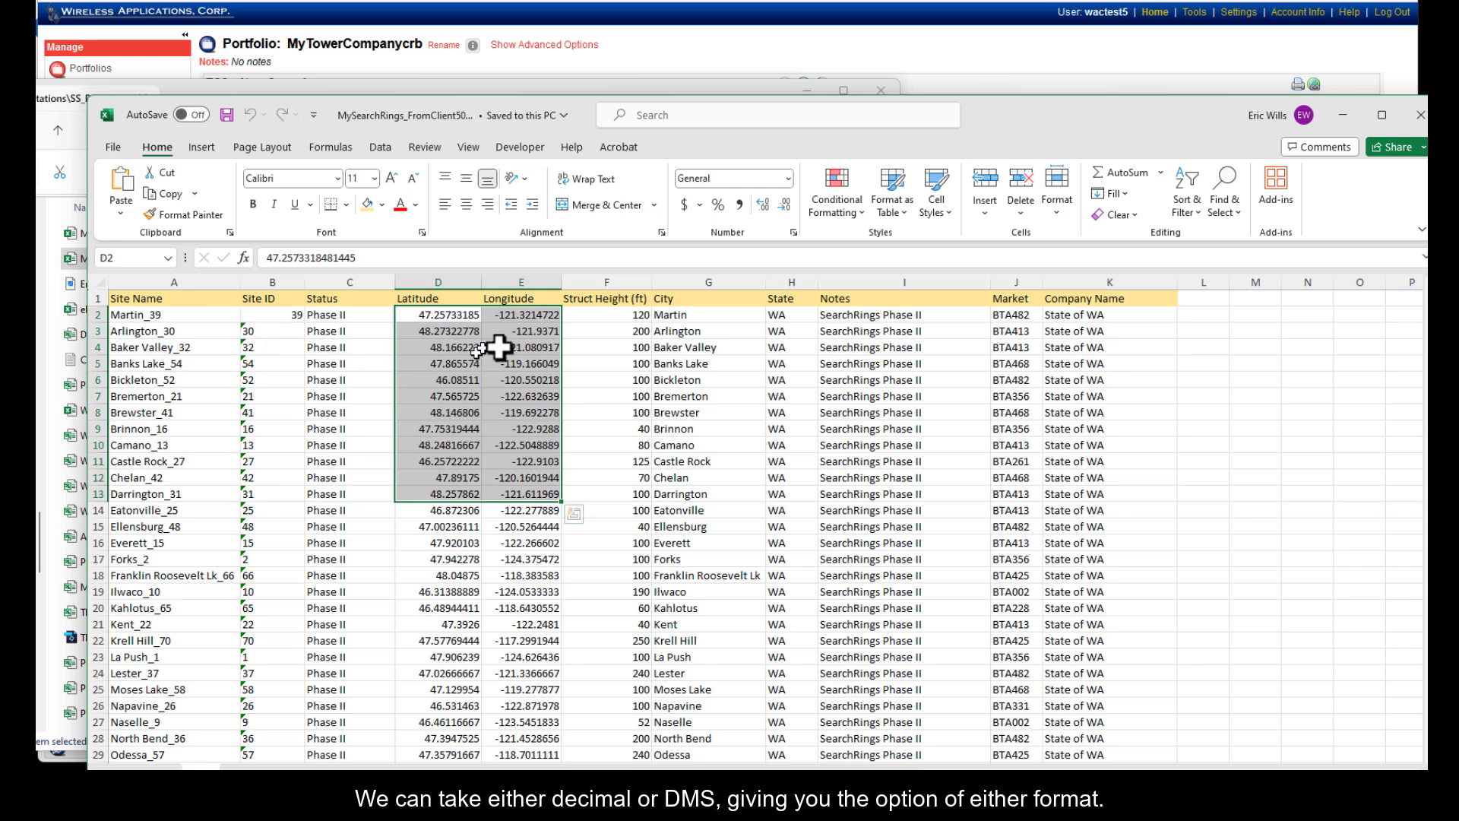
left_click_drag(645, 310, 616, 485)
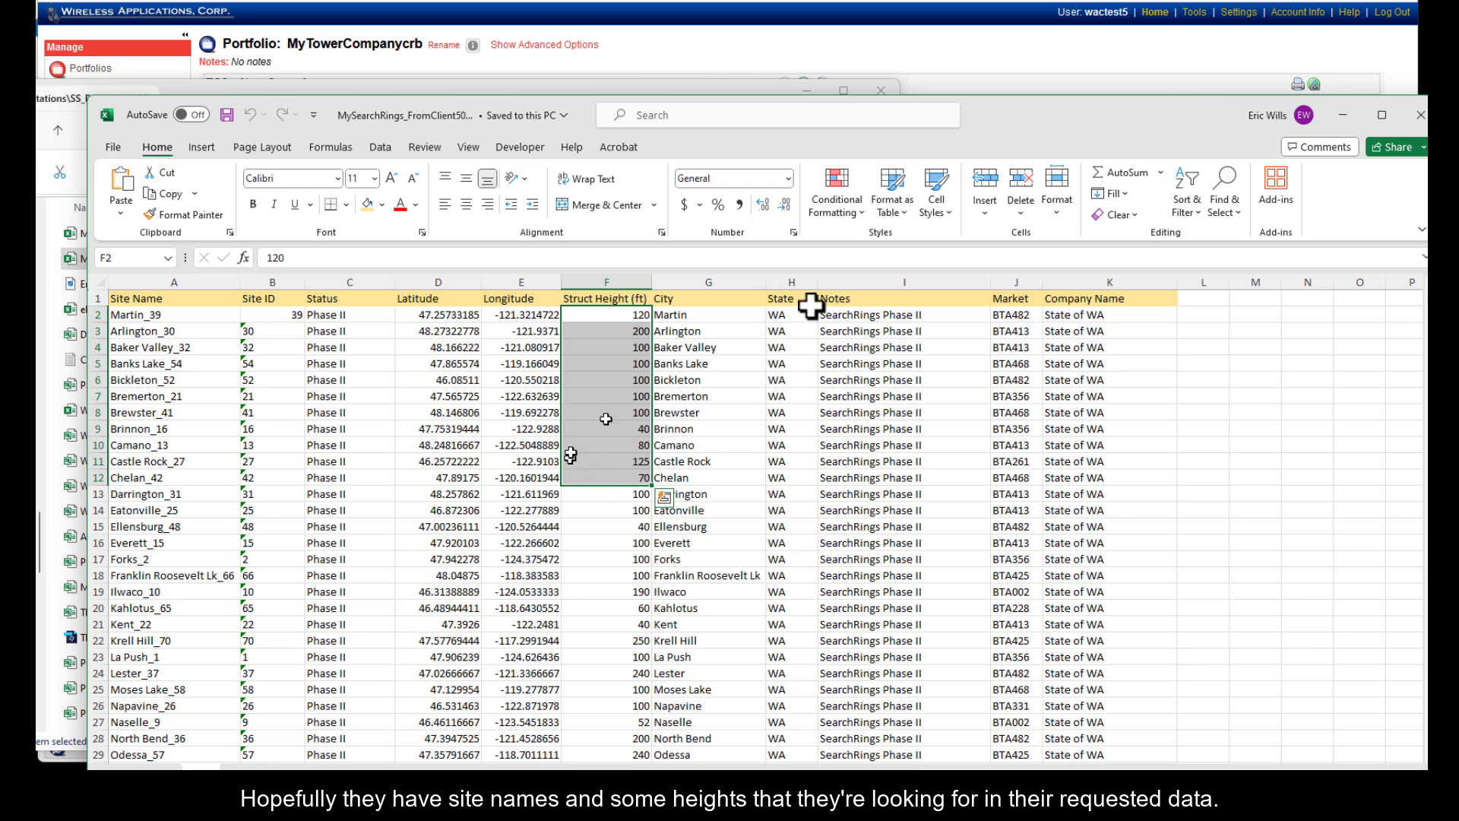
left_click(1411, 120)
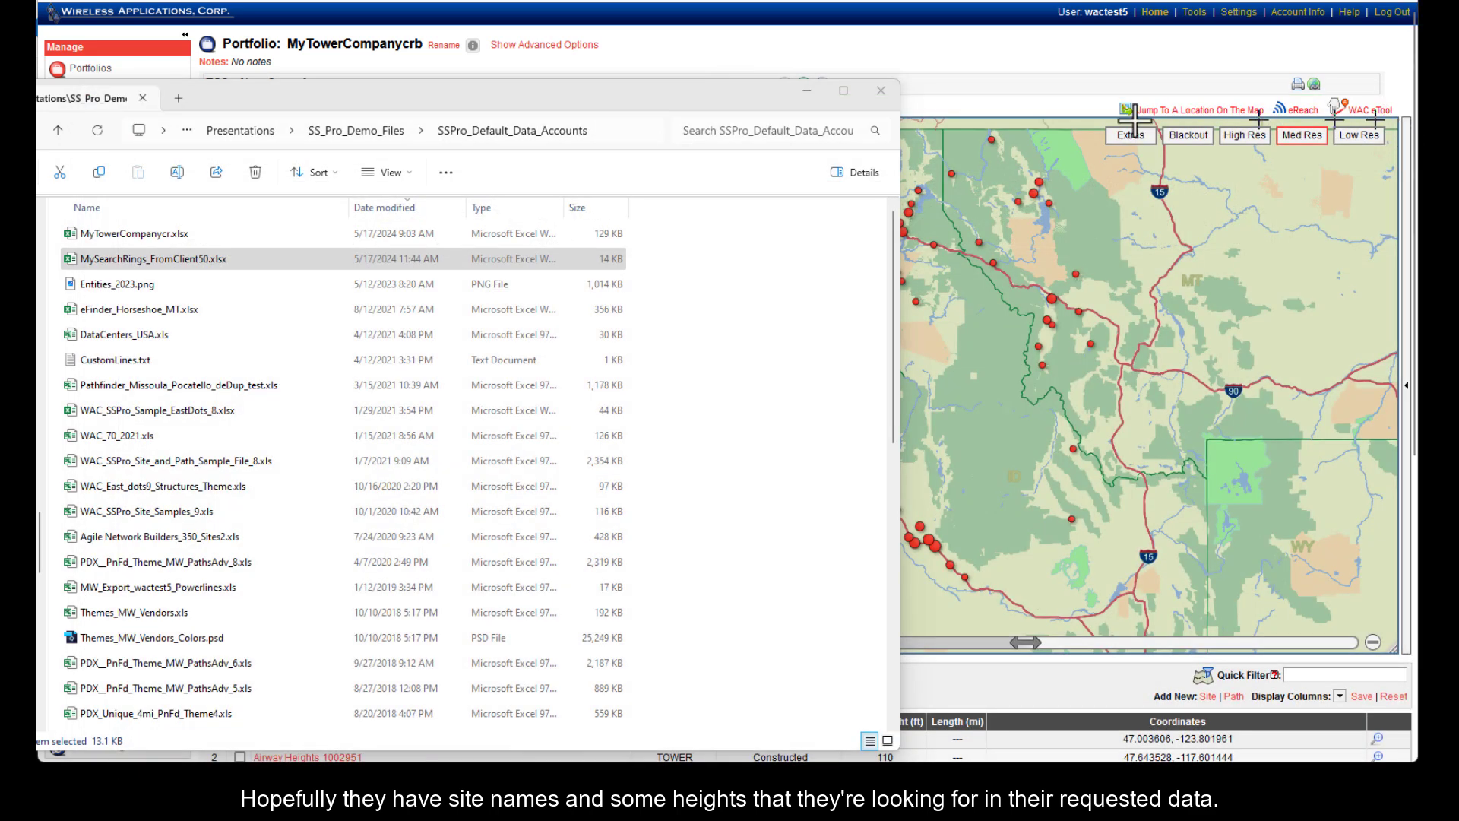
left_click(808, 89)
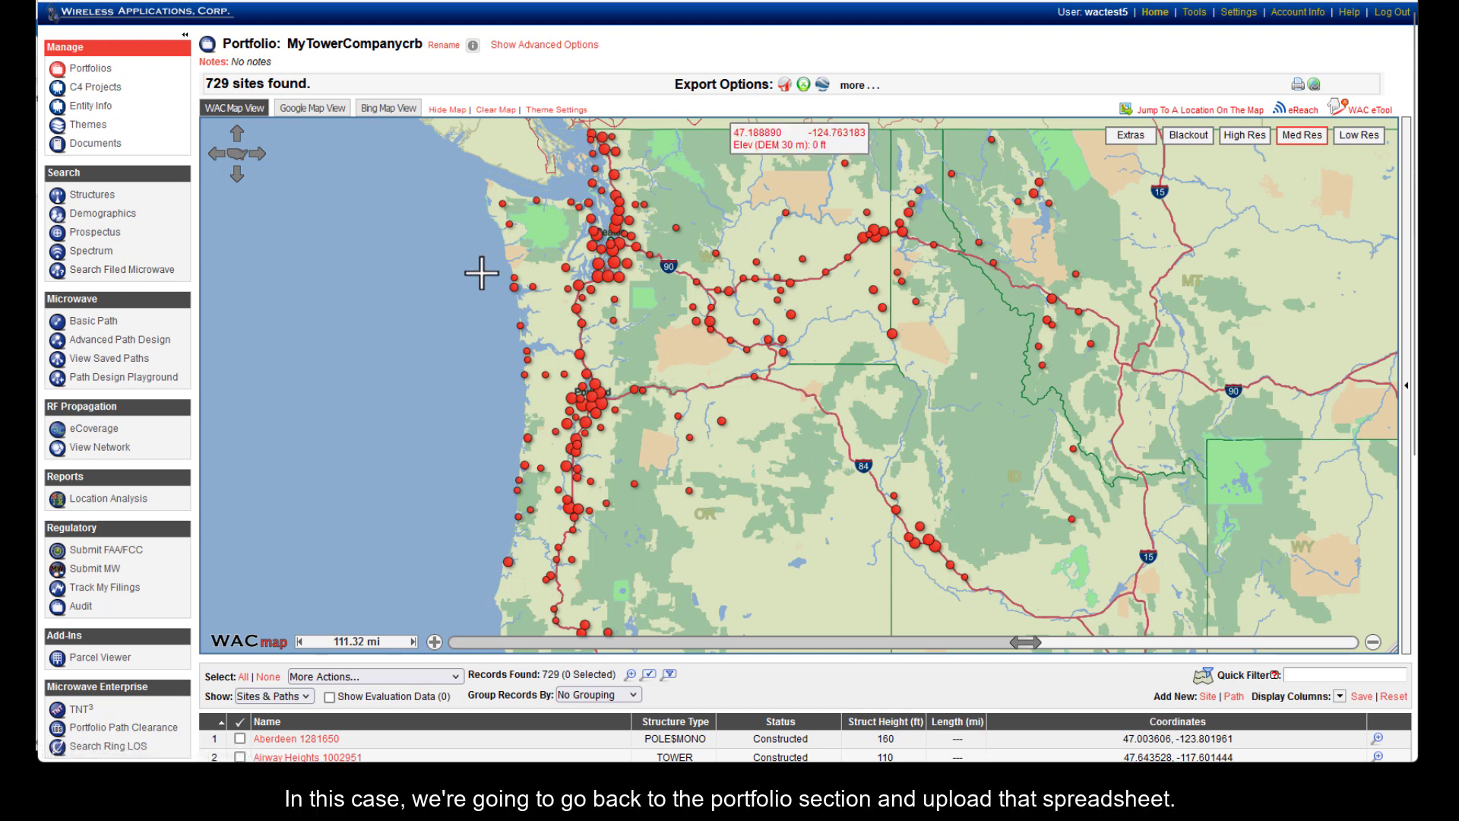
Return to the portfolios page, open the sample spreadsheet for sites in decimal coordinates, examine its column headers, and close it.
left_click(110, 70)
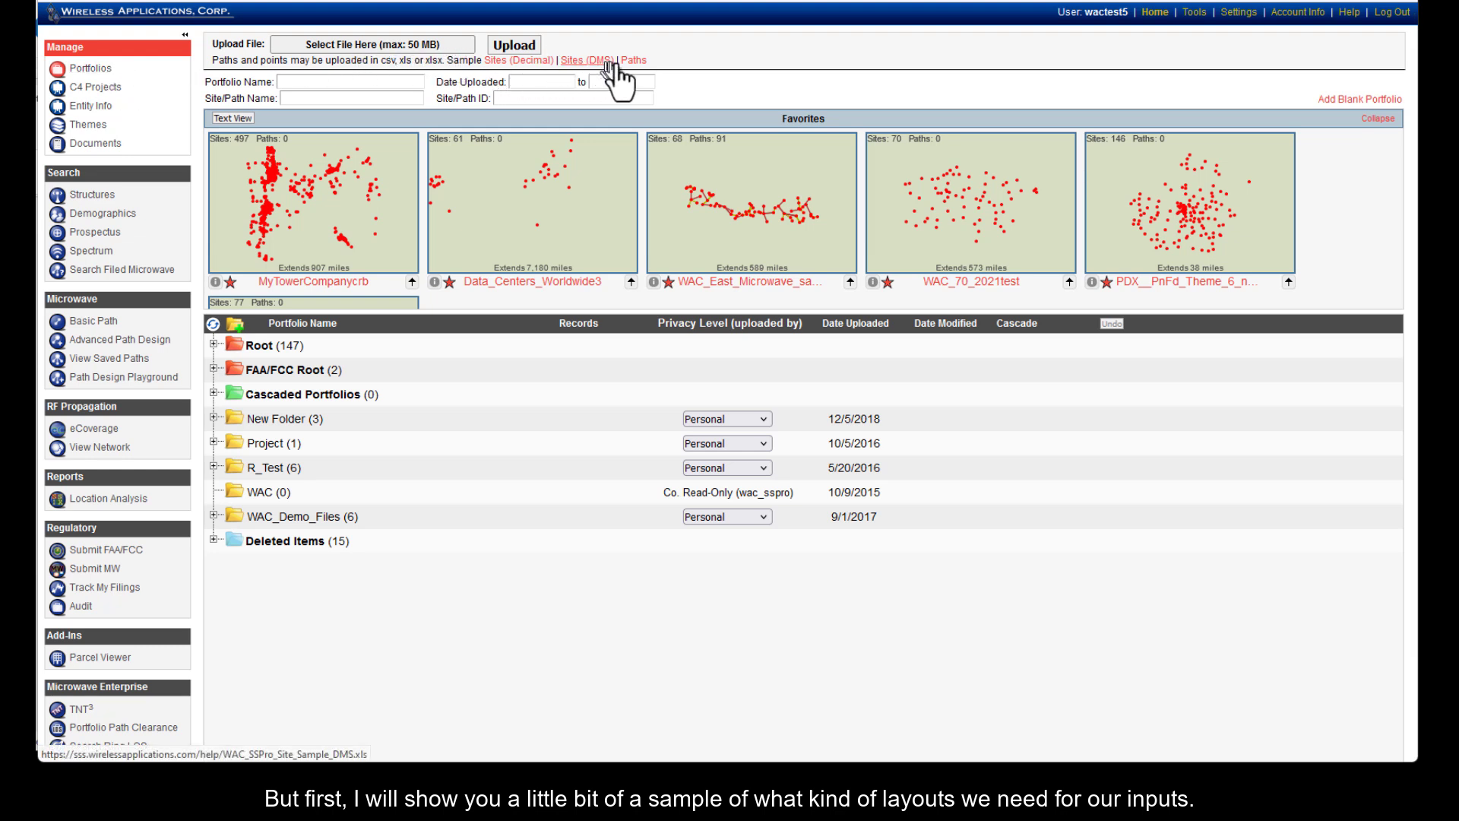
left_click(507, 60)
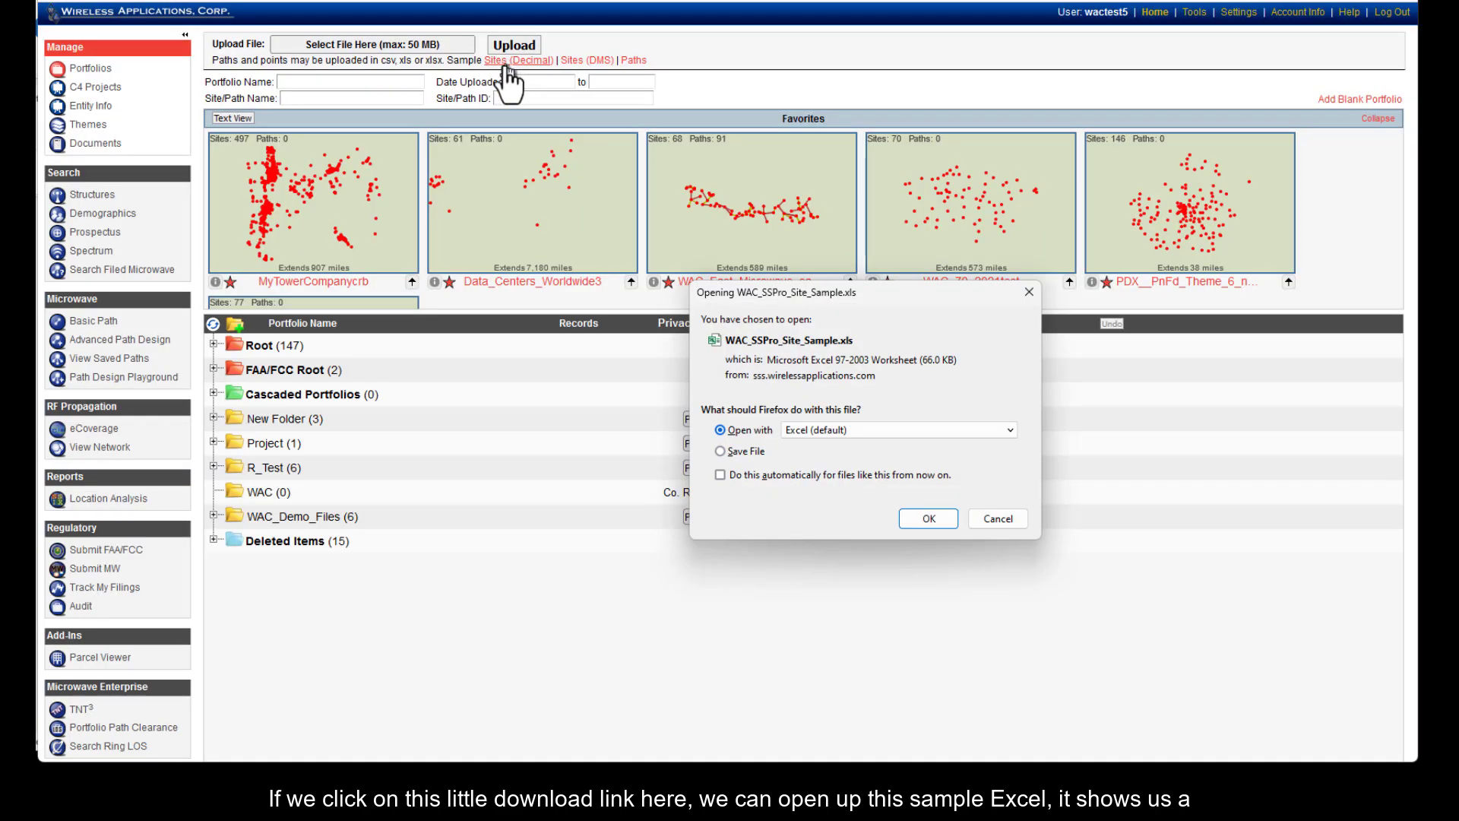
left_click(916, 519)
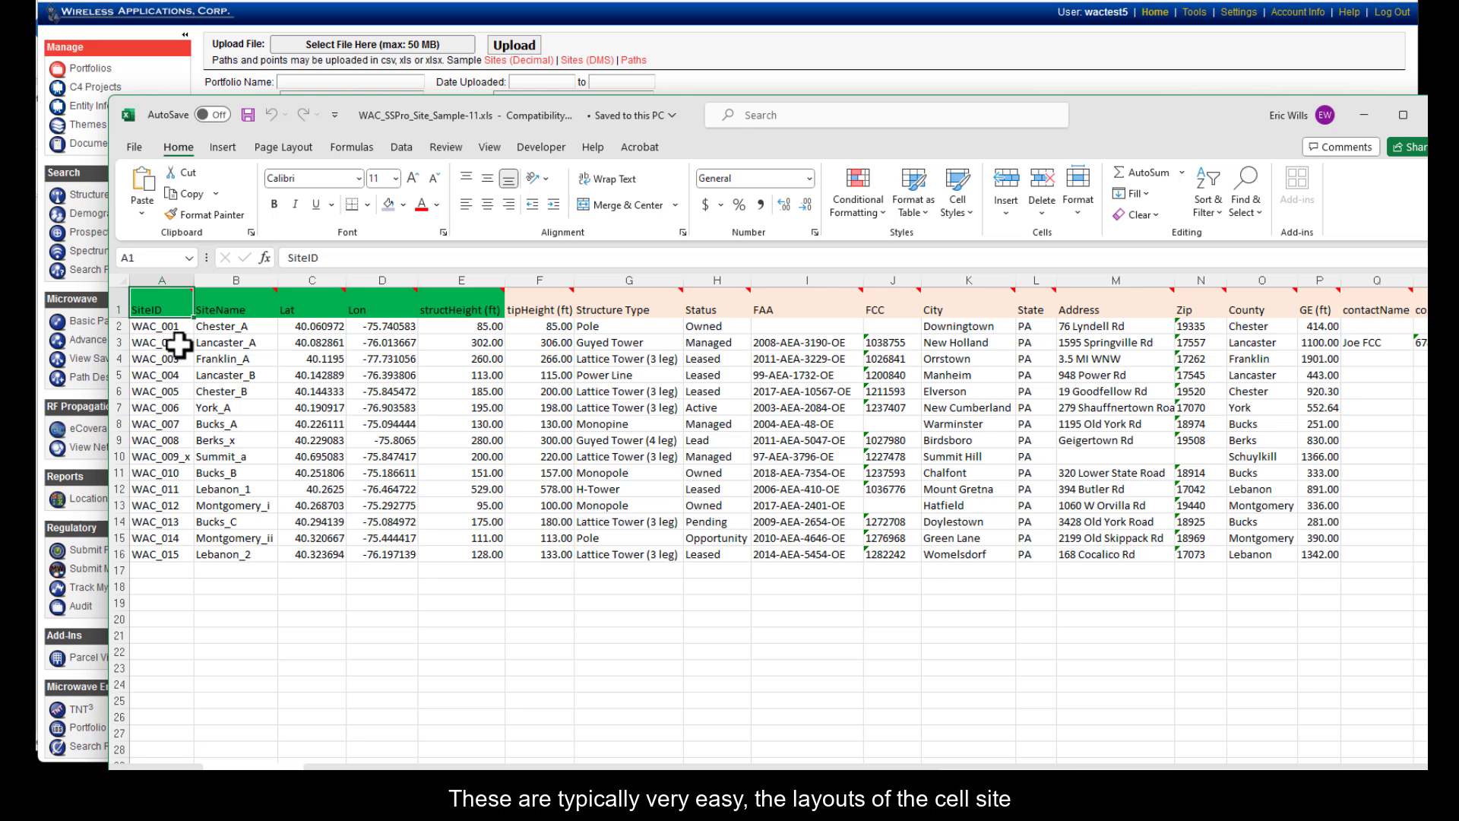
mouse_move(262, 307)
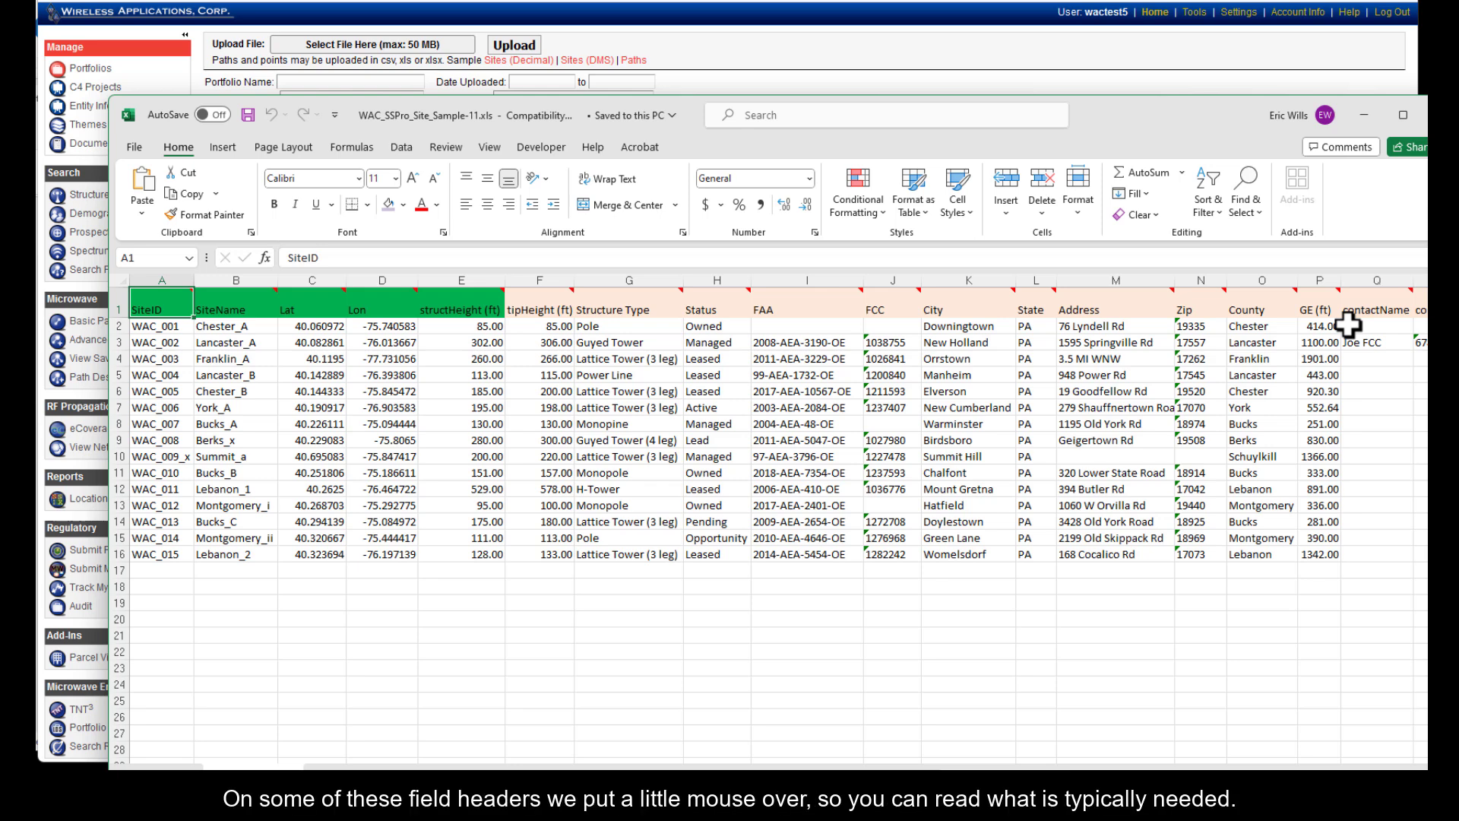
mouse_move(741, 301)
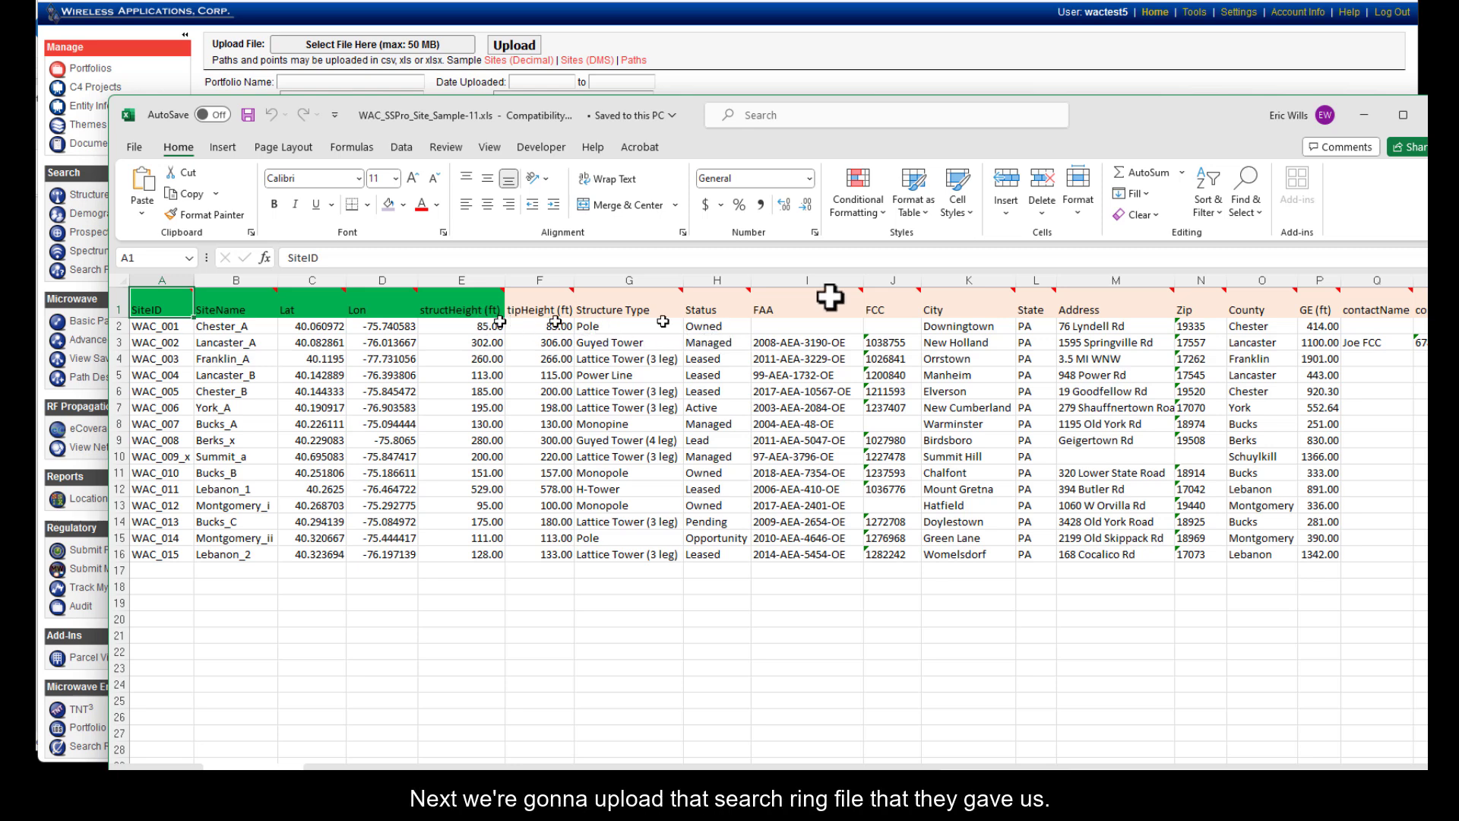
left_click(1425, 114)
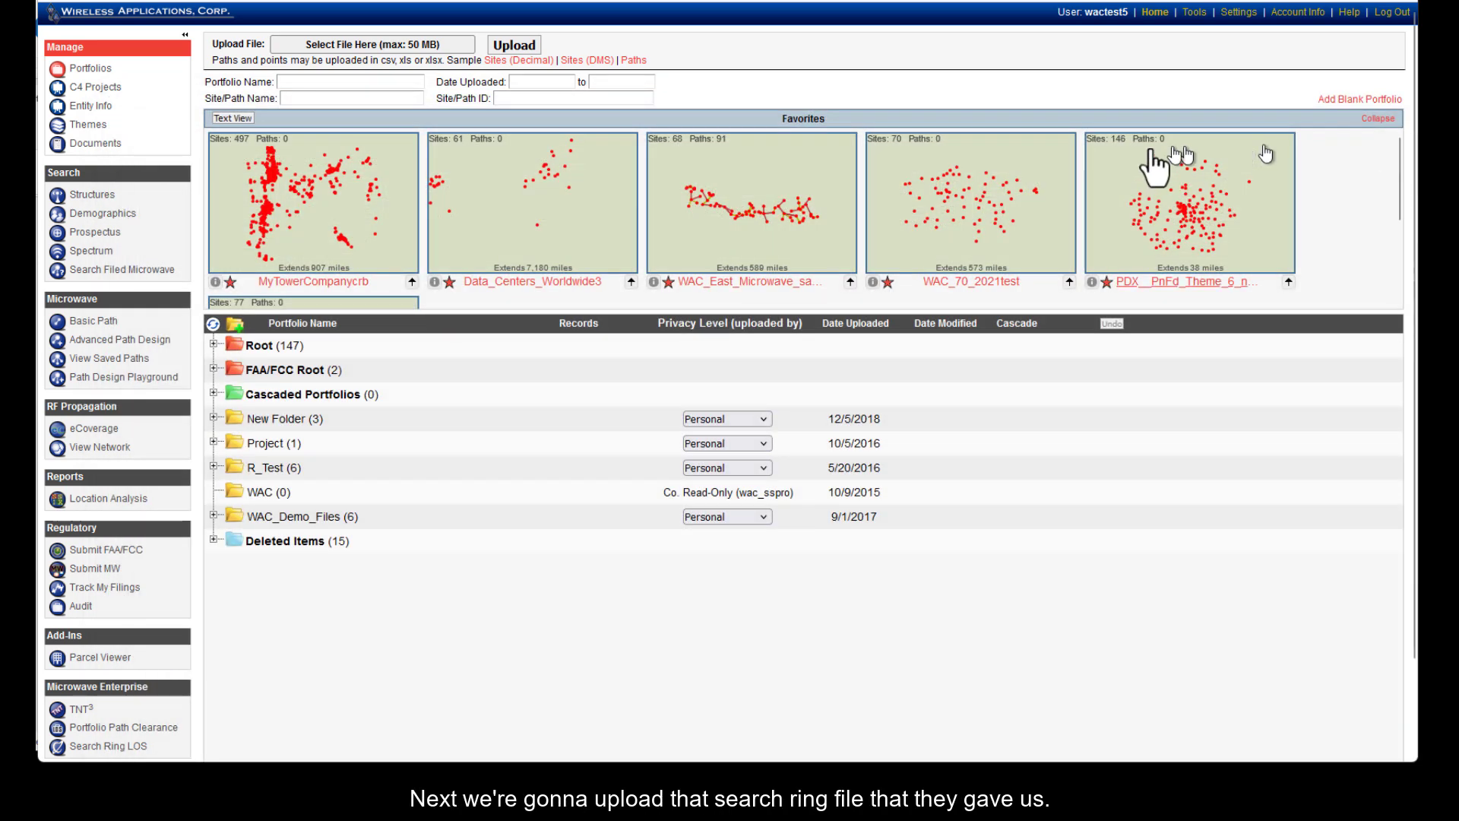
Upload MySearchRings_FromClient50.xlsx as a portfolio import file.
left_click(365, 47)
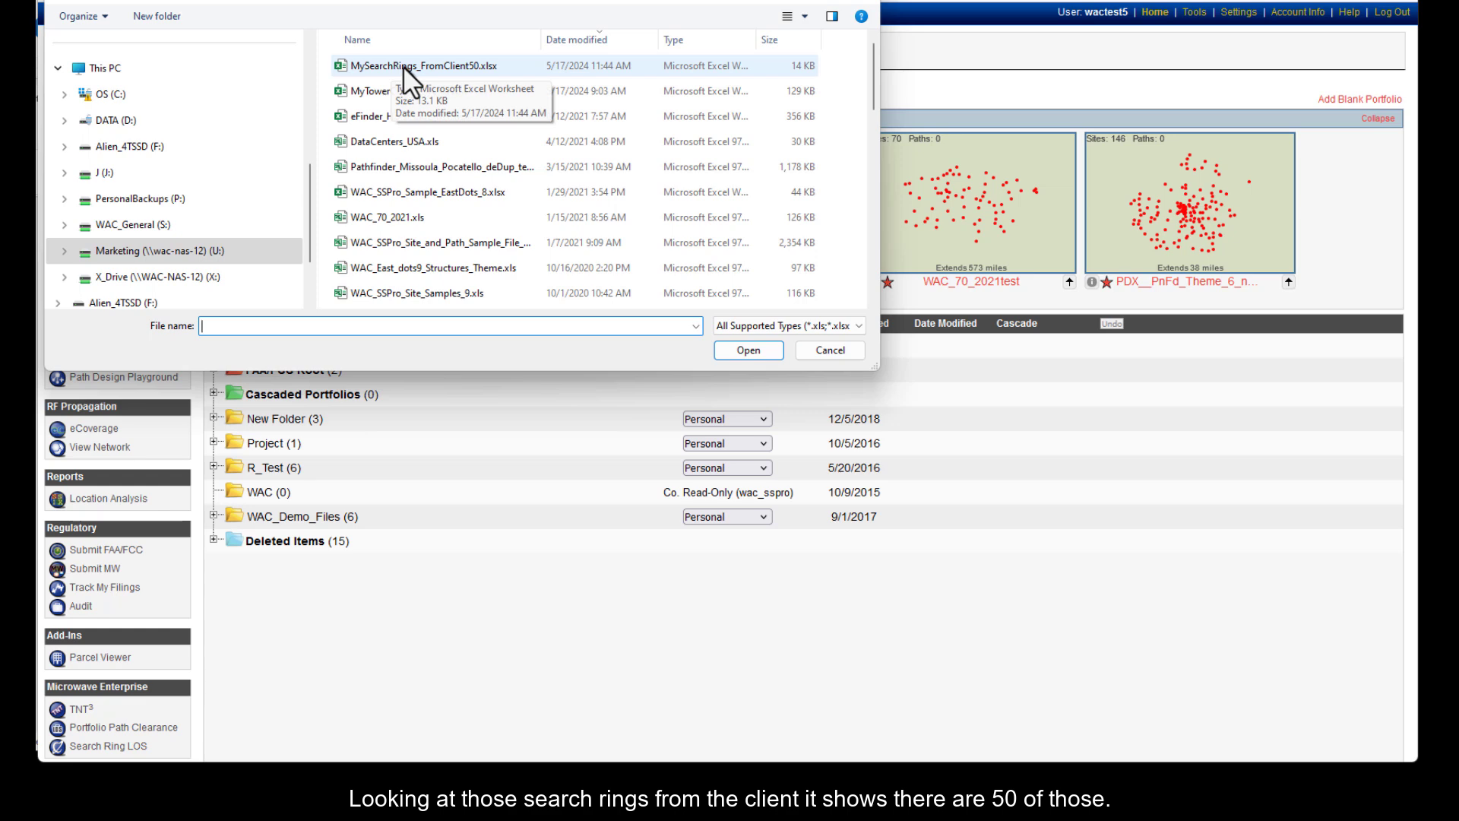
double_click(402, 65)
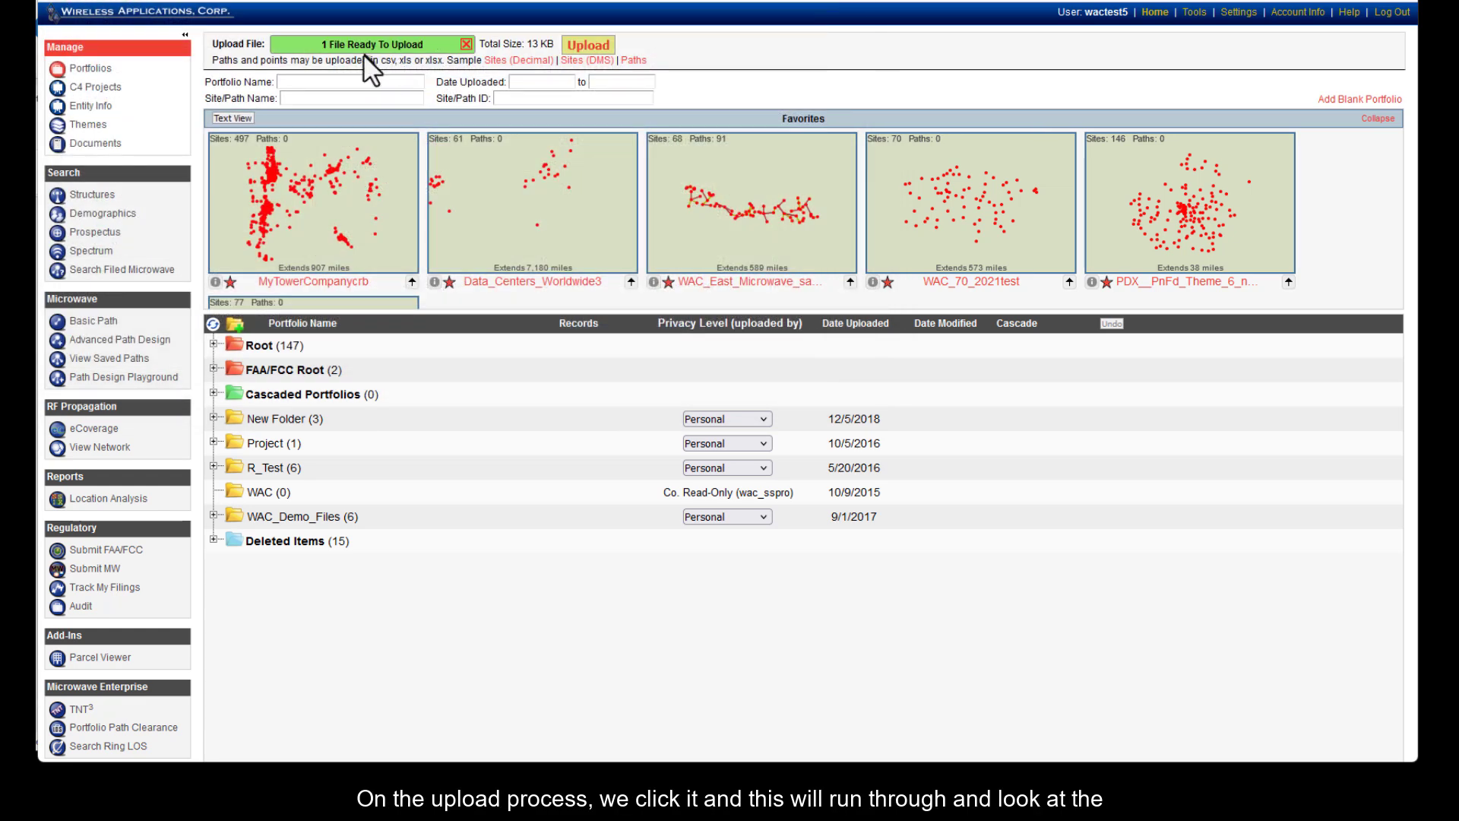
left_click(563, 43)
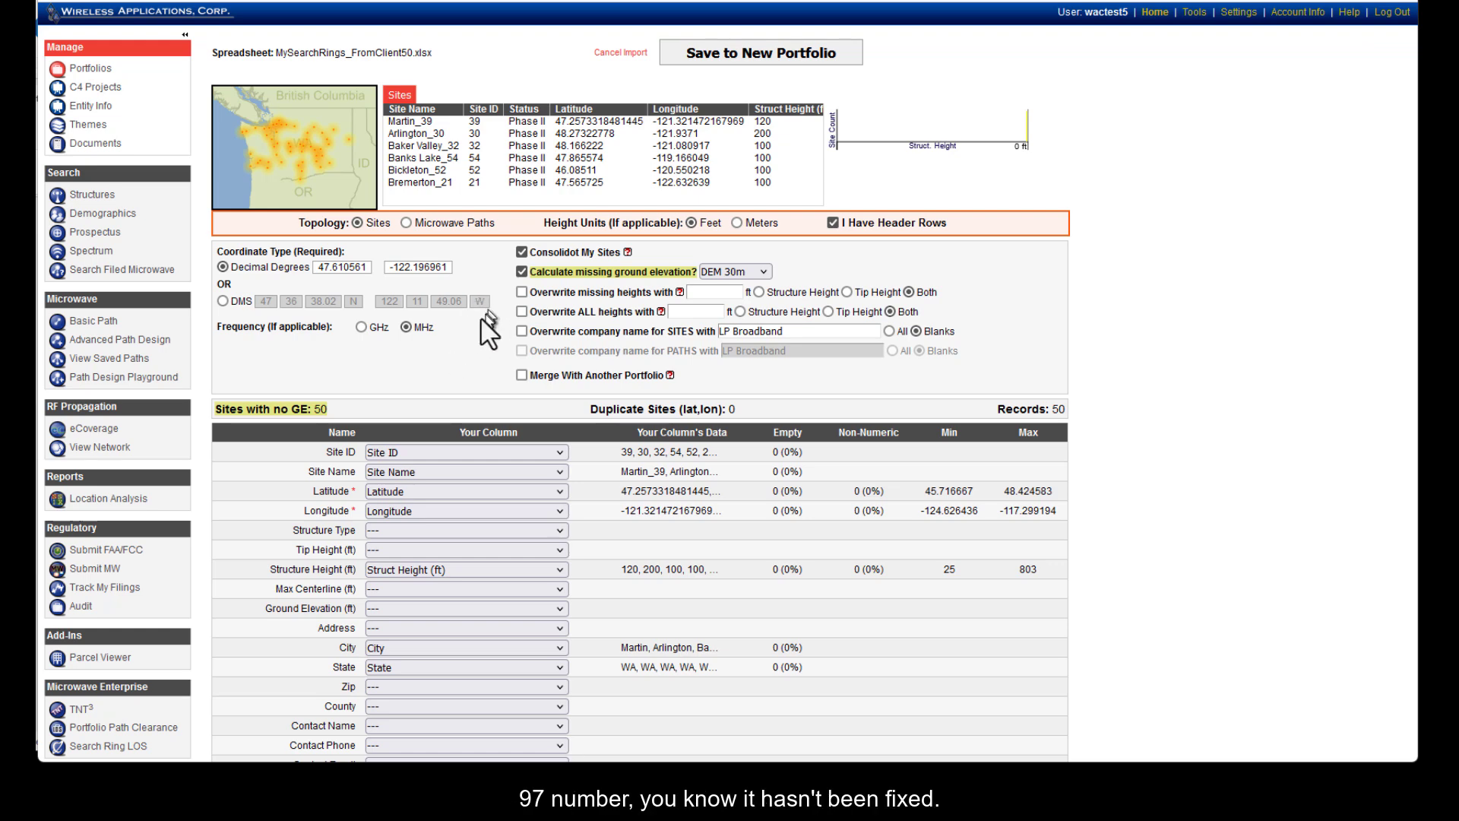
Examine how the spreadsheet columns are matched to the import fields, including the column choices for Site Name and Structure Type.
scroll(266, 417, "down", 4)
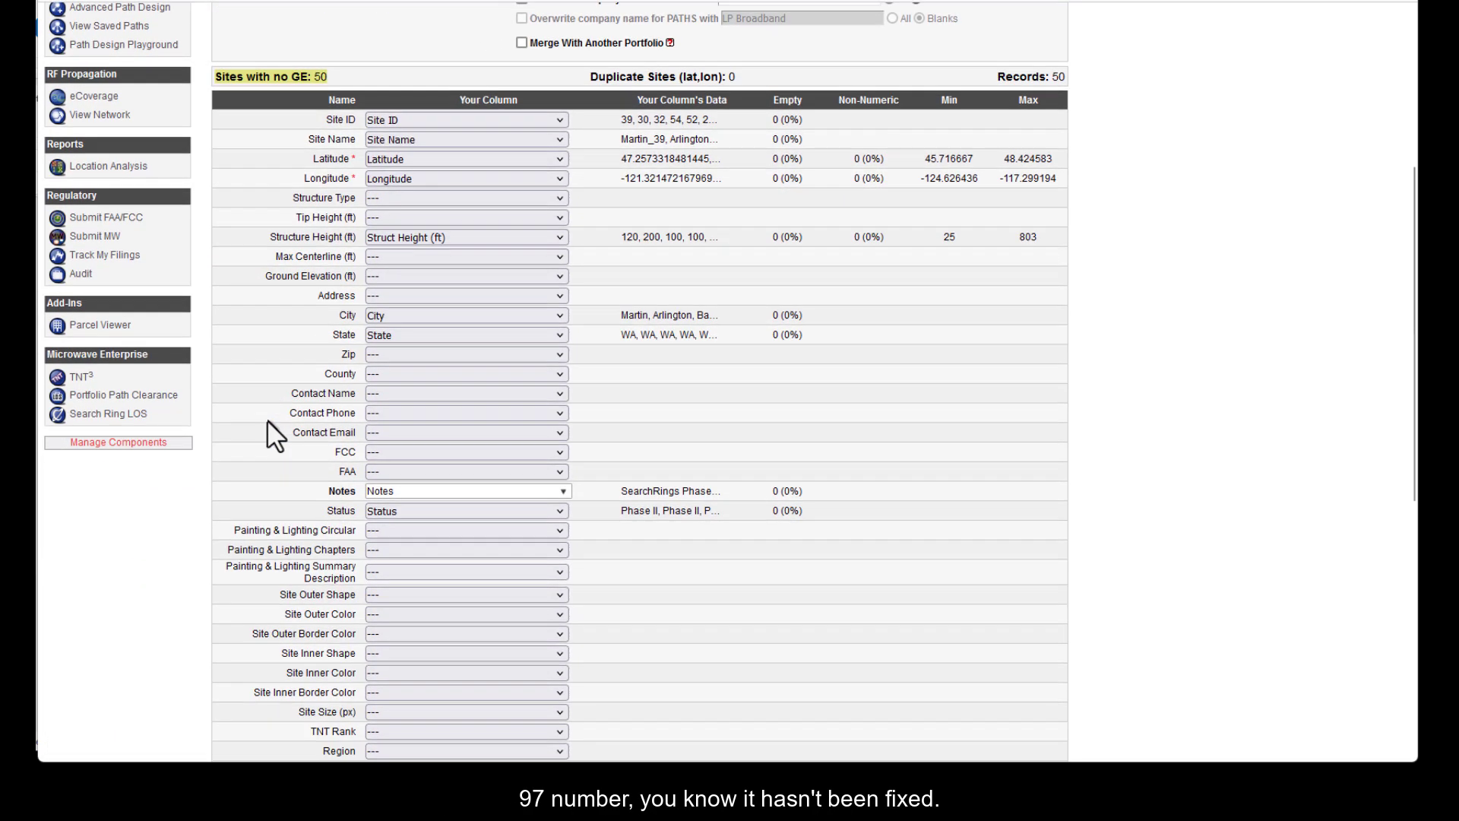
scroll(267, 420, "down", 1)
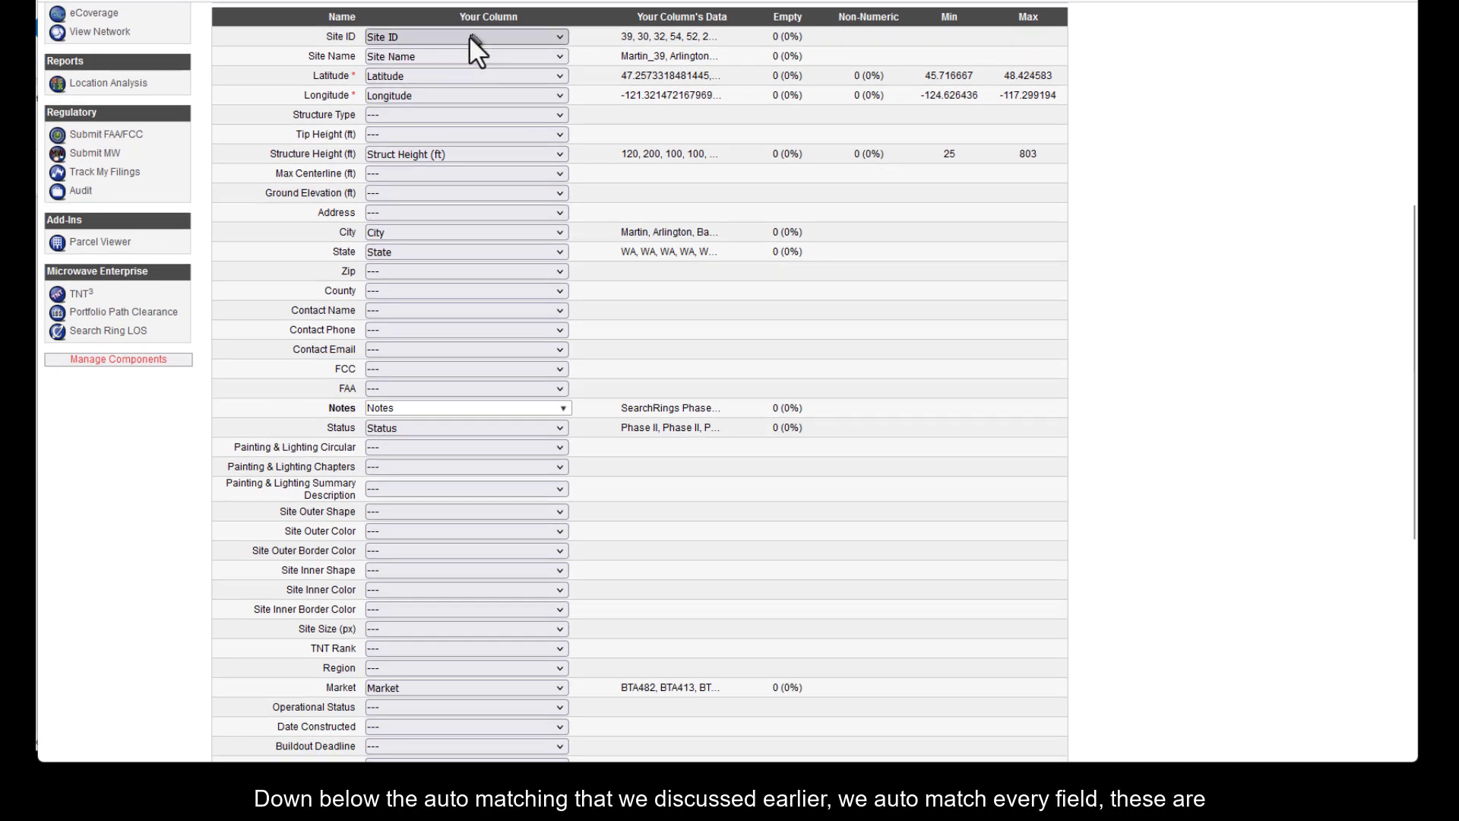
left_click_drag(306, 54, 360, 56)
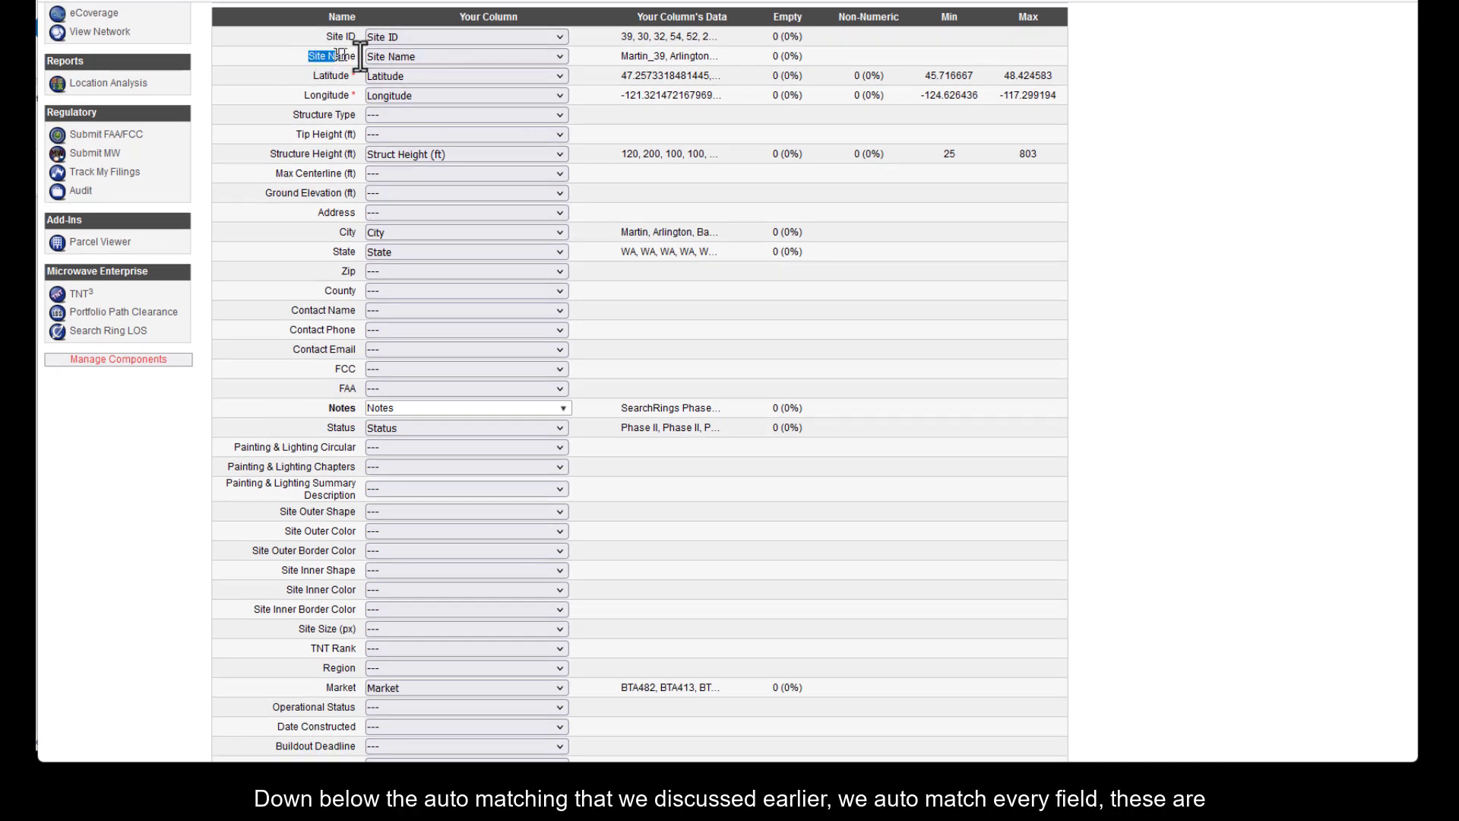
left_click(403, 55)
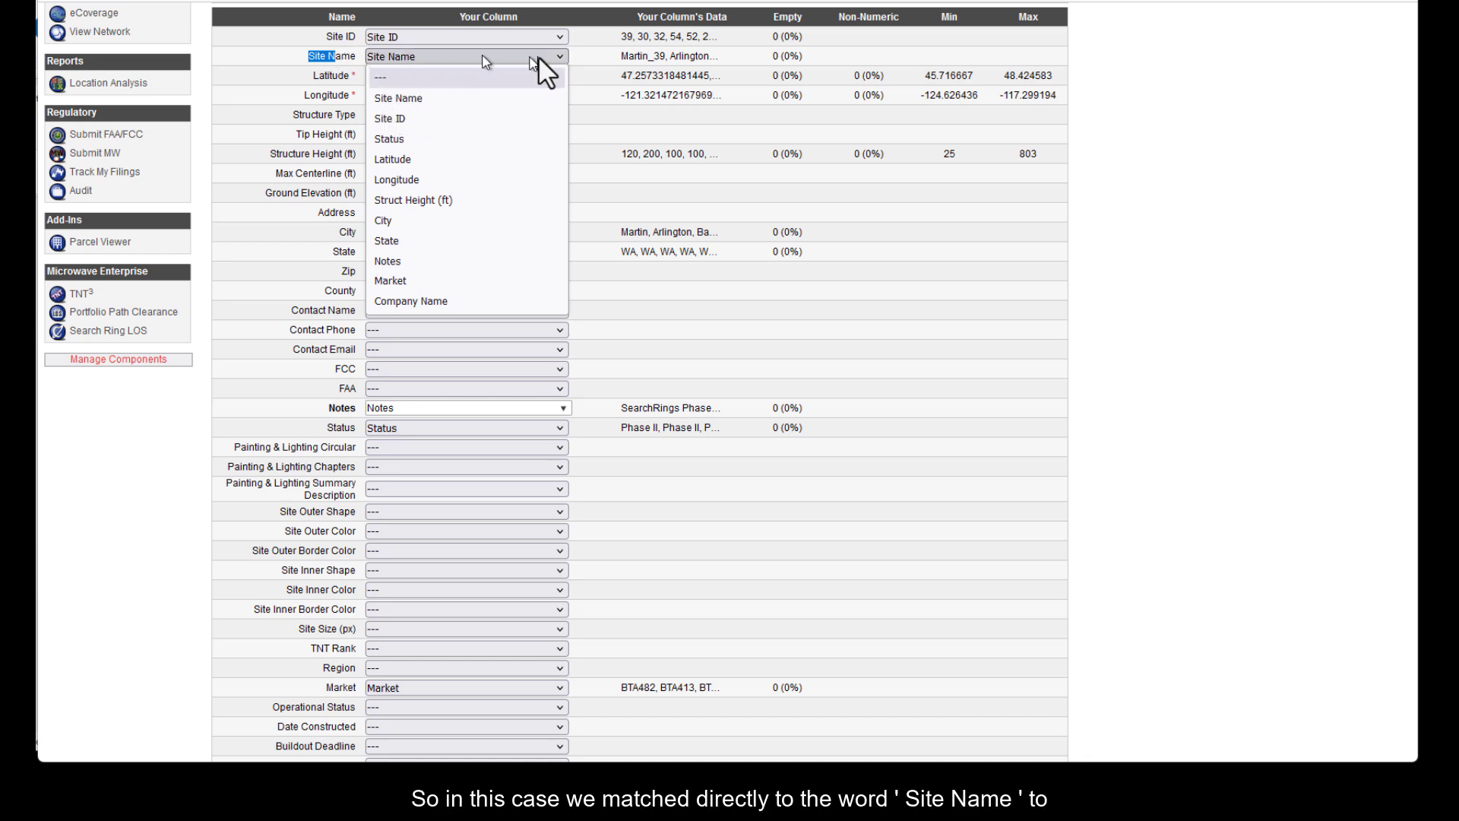
left_click(608, 54)
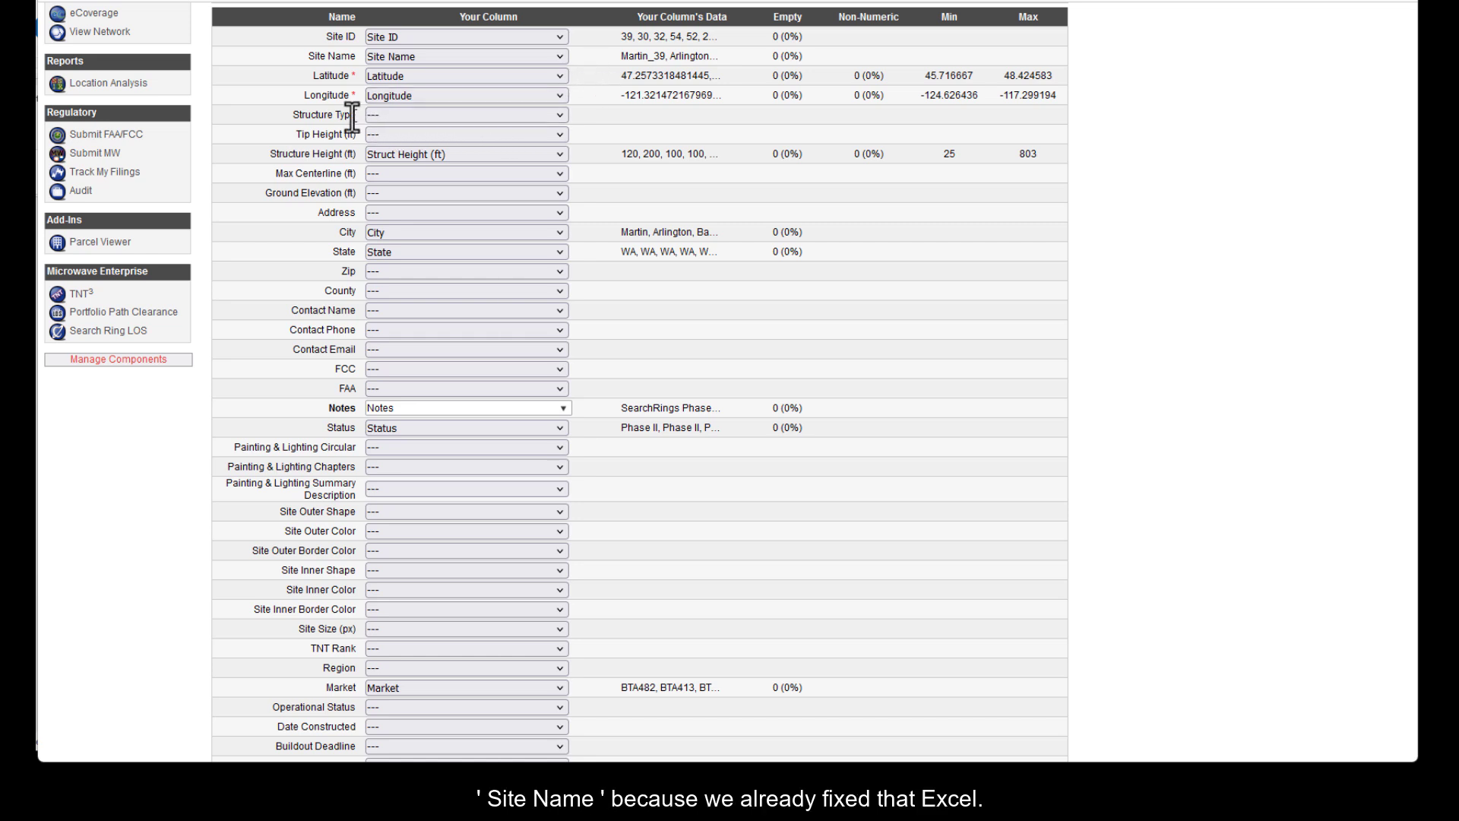
left_click(509, 114)
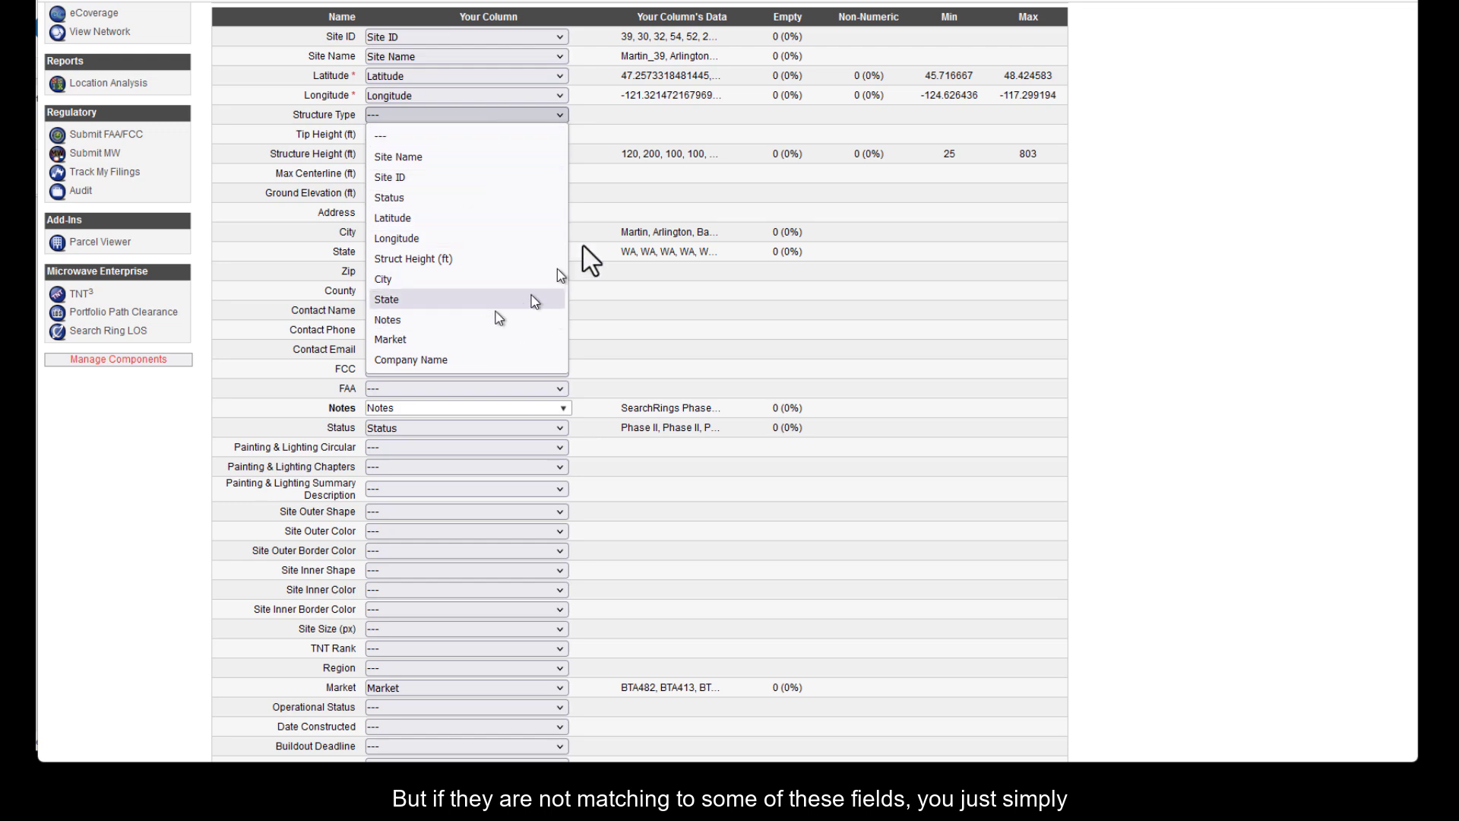
left_click(657, 110)
scroll(672, 204, "up", 3)
scroll(672, 204, "up", 2)
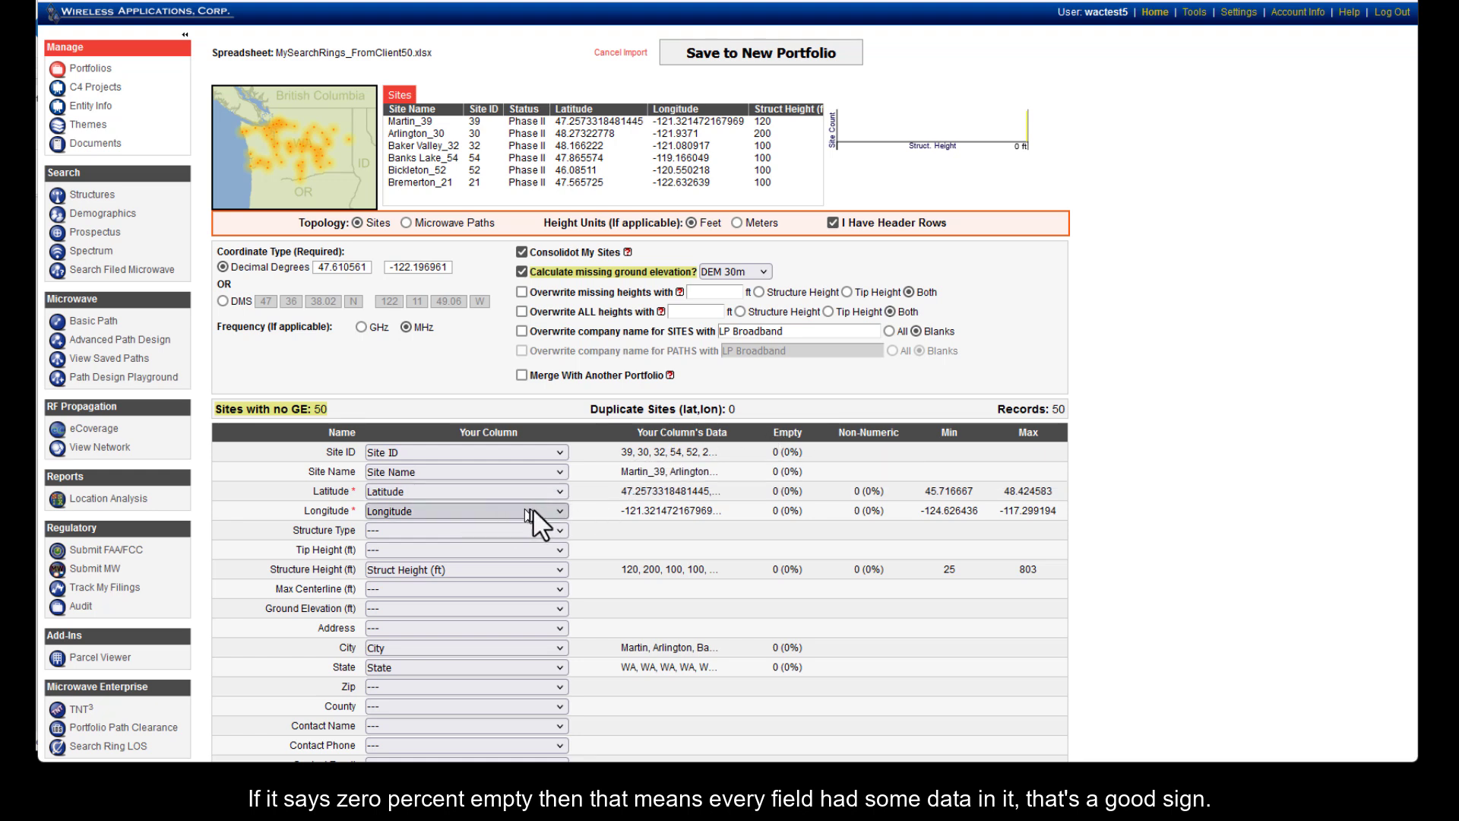
Leave the overwrite company name for sites blank, save the import as new portfolio MySearchRings_FromClient50, and continue to its map.
left_click(788, 333)
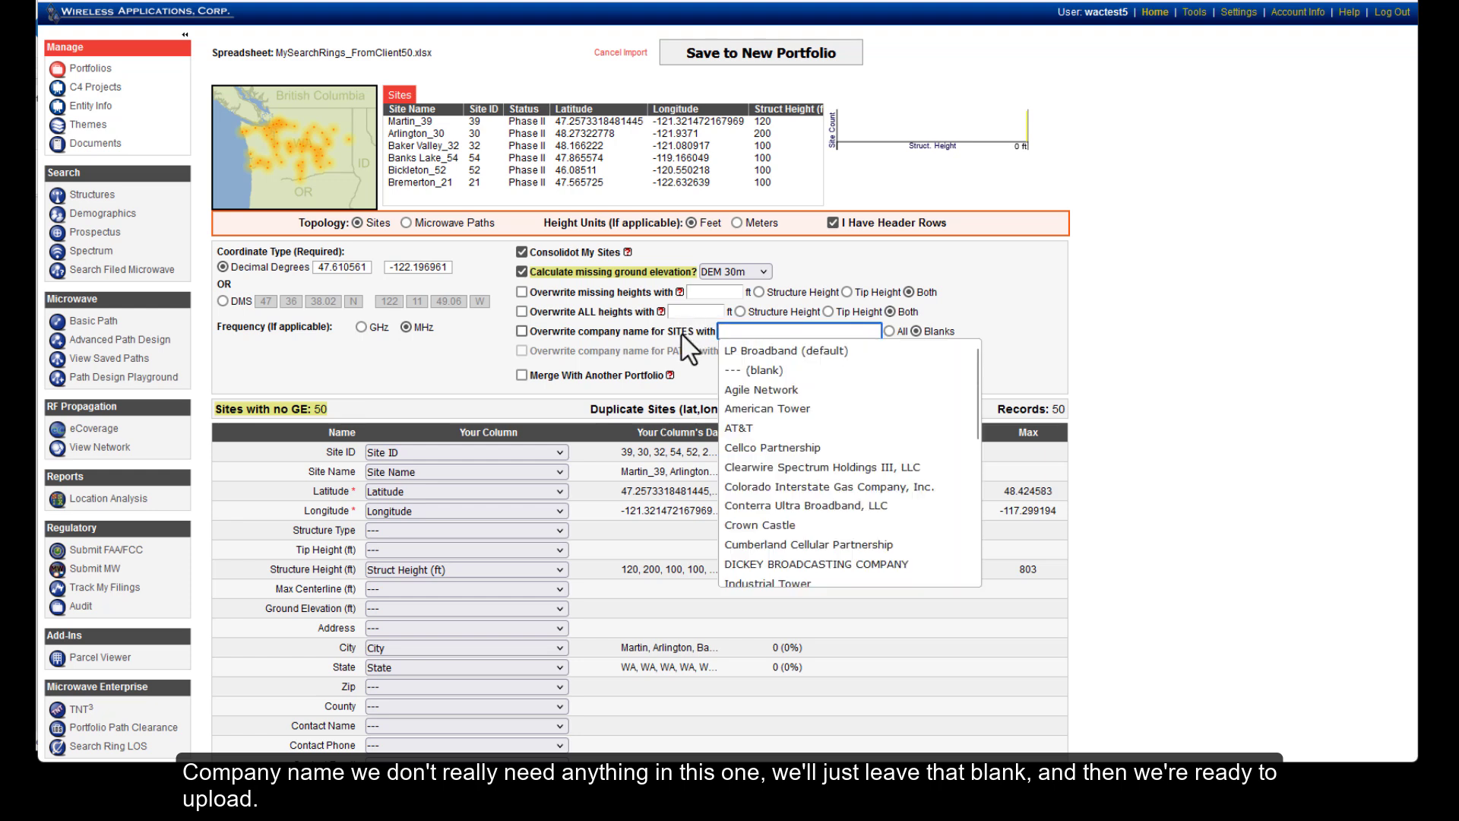
left_click(995, 319)
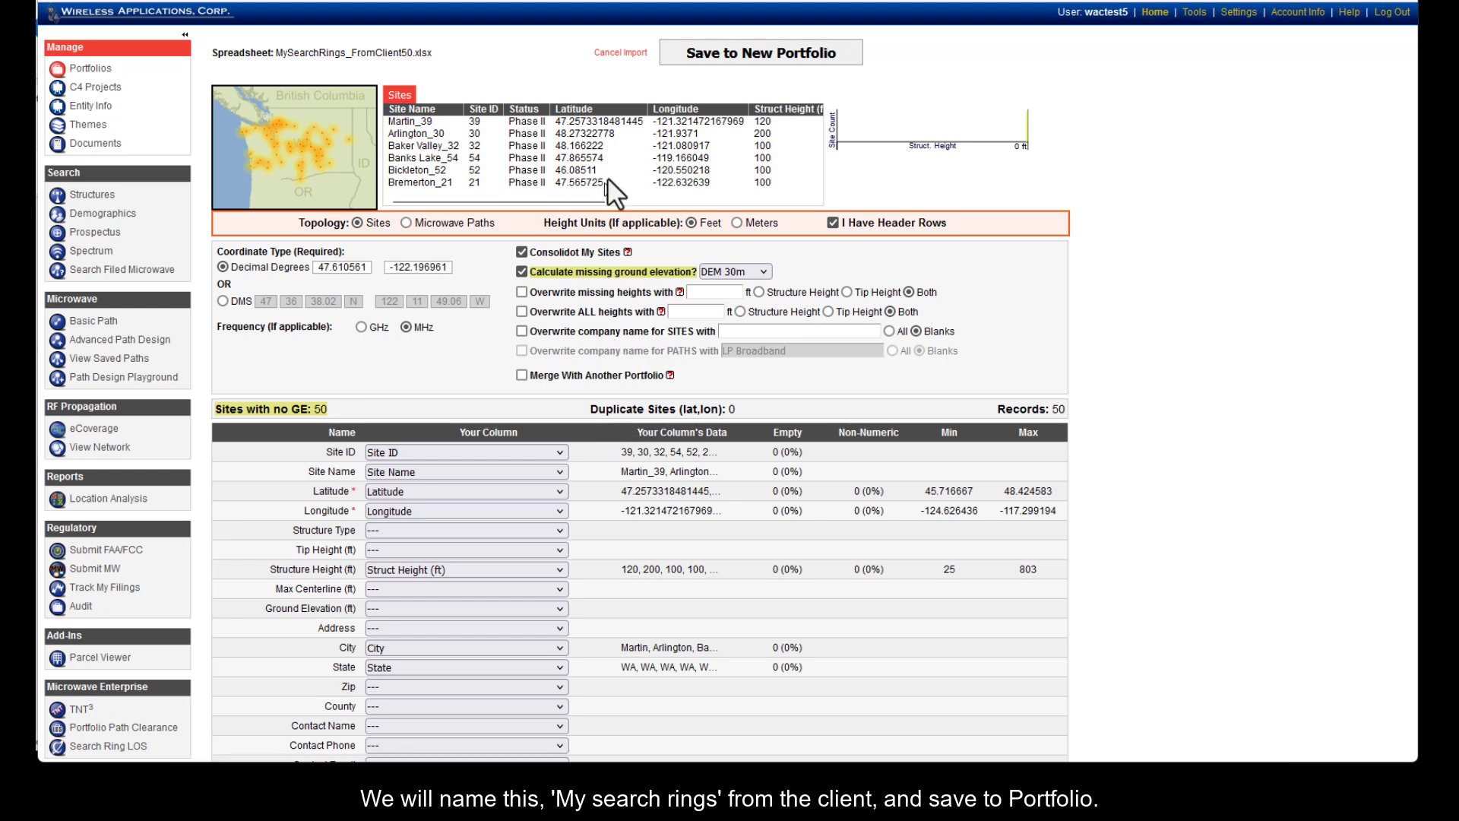
left_click(678, 57)
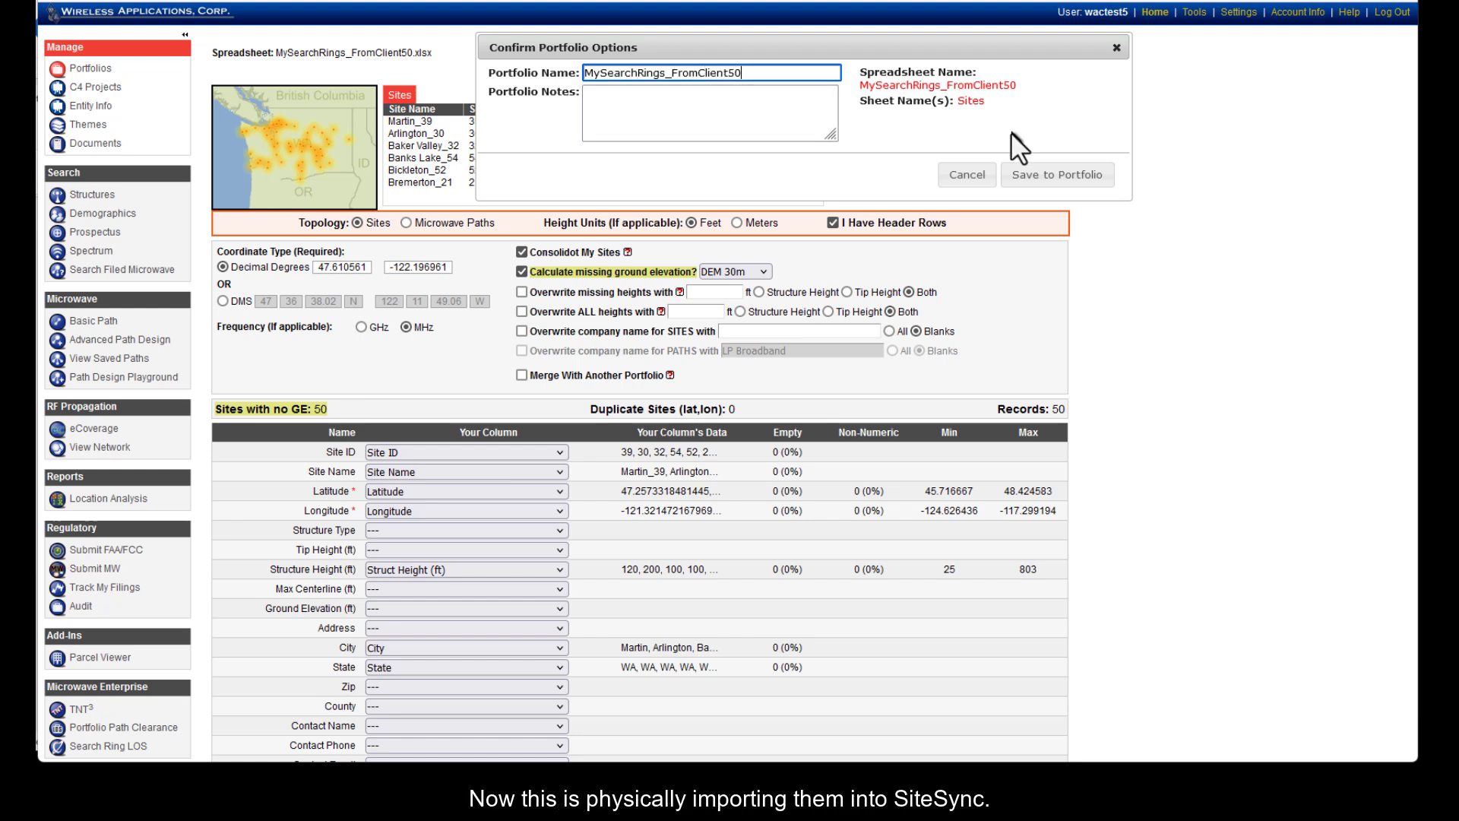
left_click(1039, 180)
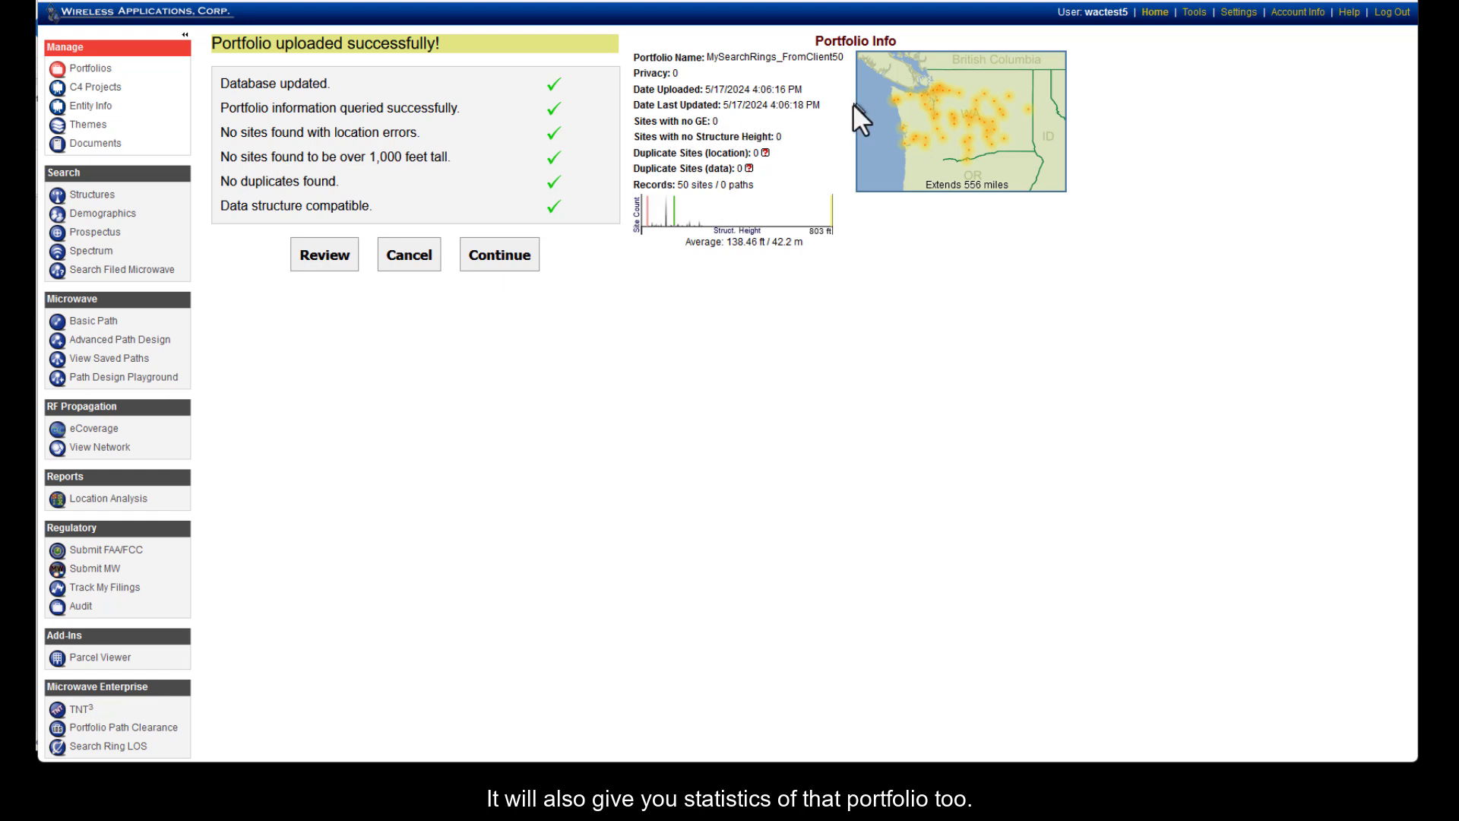
left_click(498, 265)
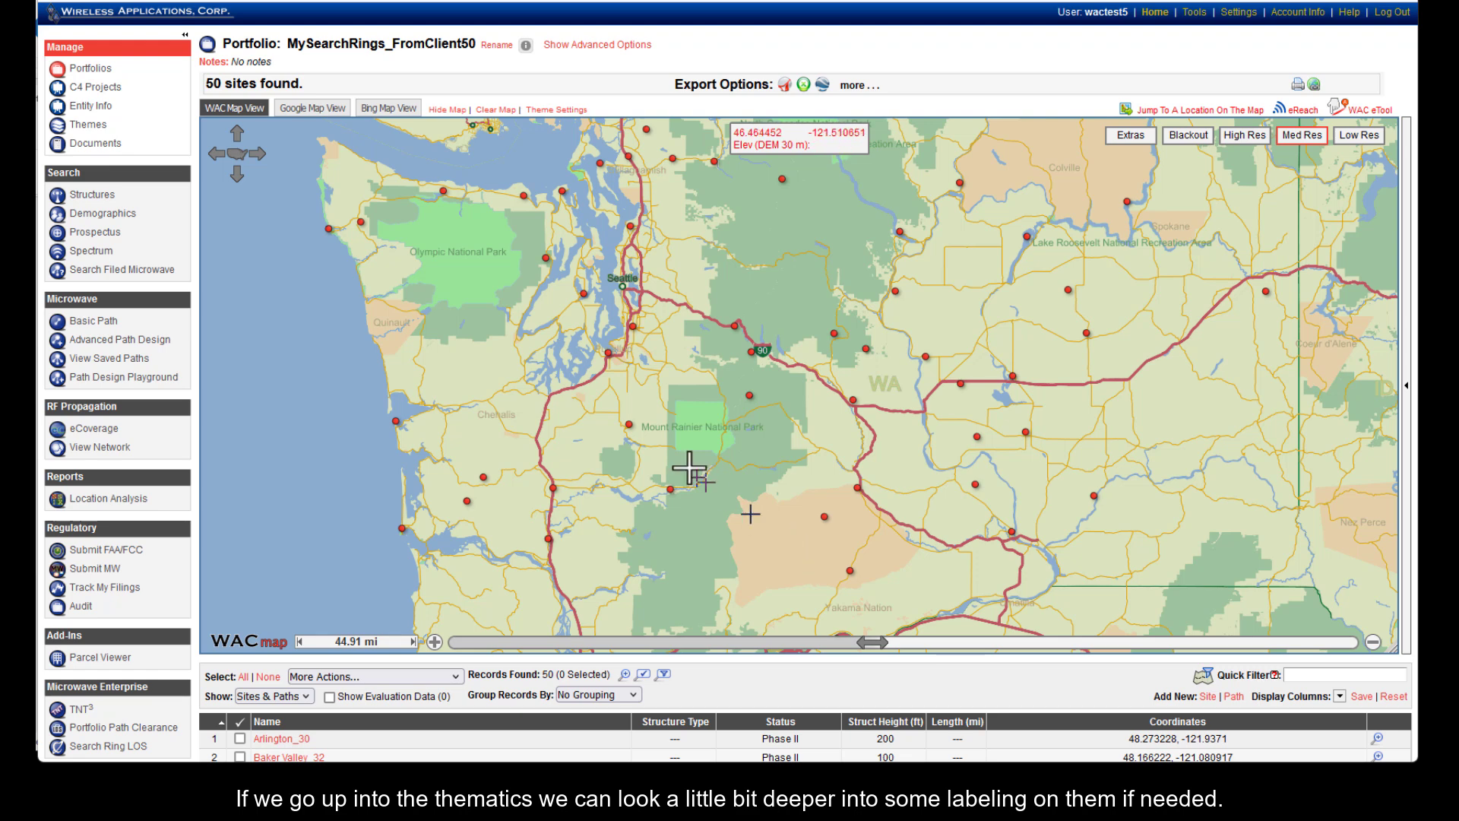
Show consolidated site labels on the portfolio map, using the Structure Height column as the label text, and close the theme settings.
left_click(538, 111)
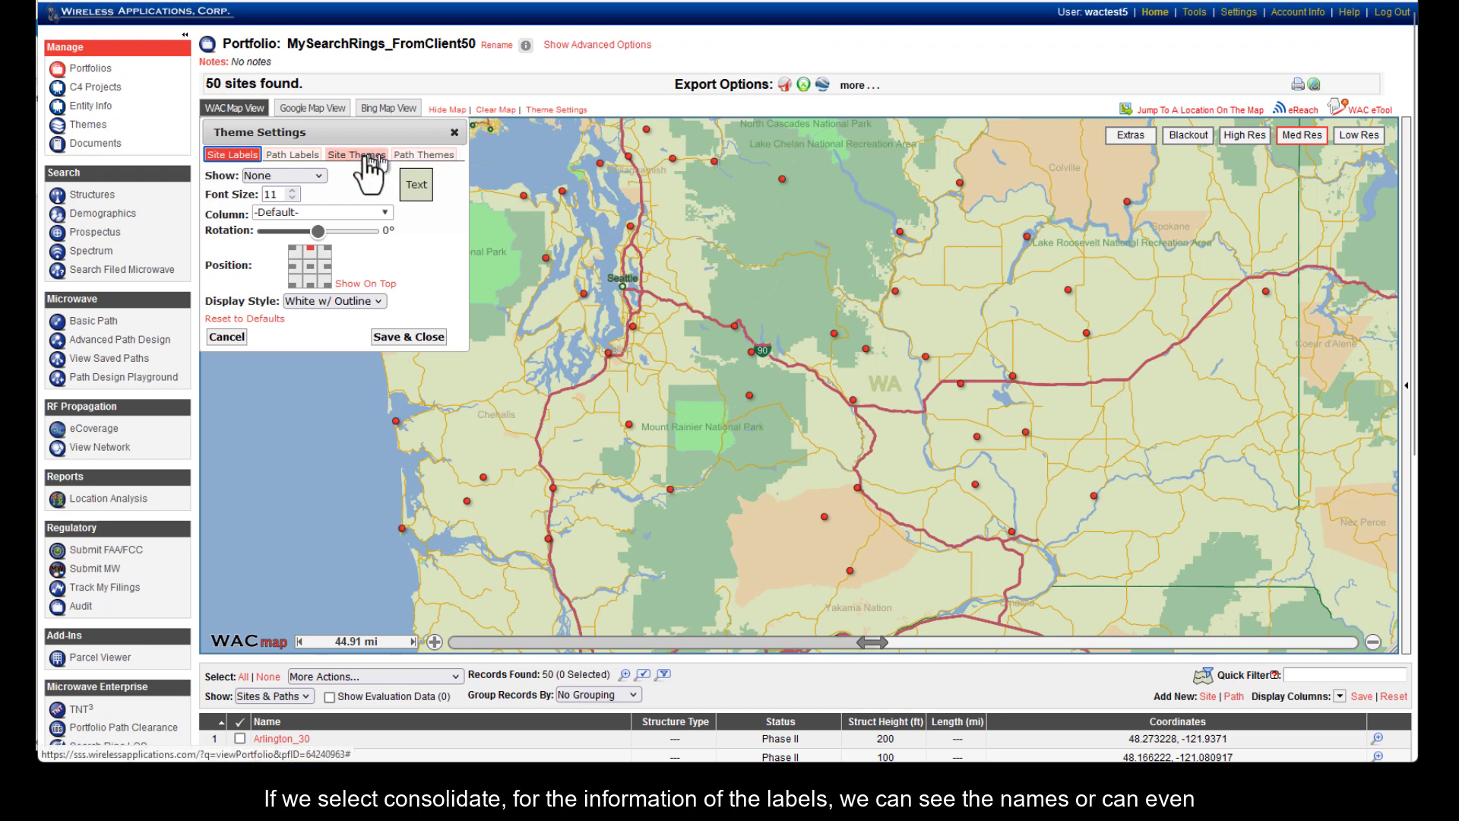
left_click(302, 156)
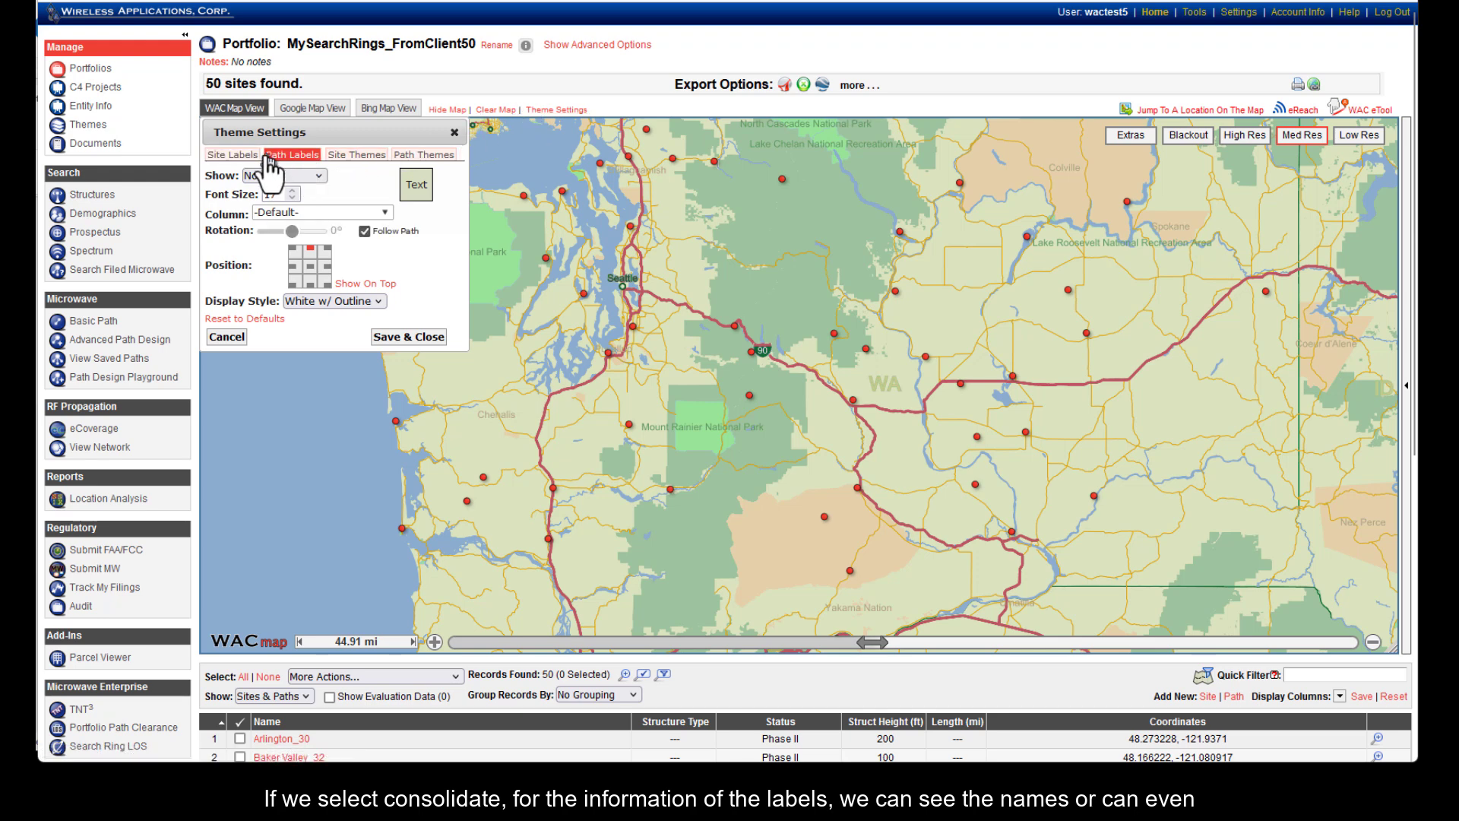
left_click(232, 154)
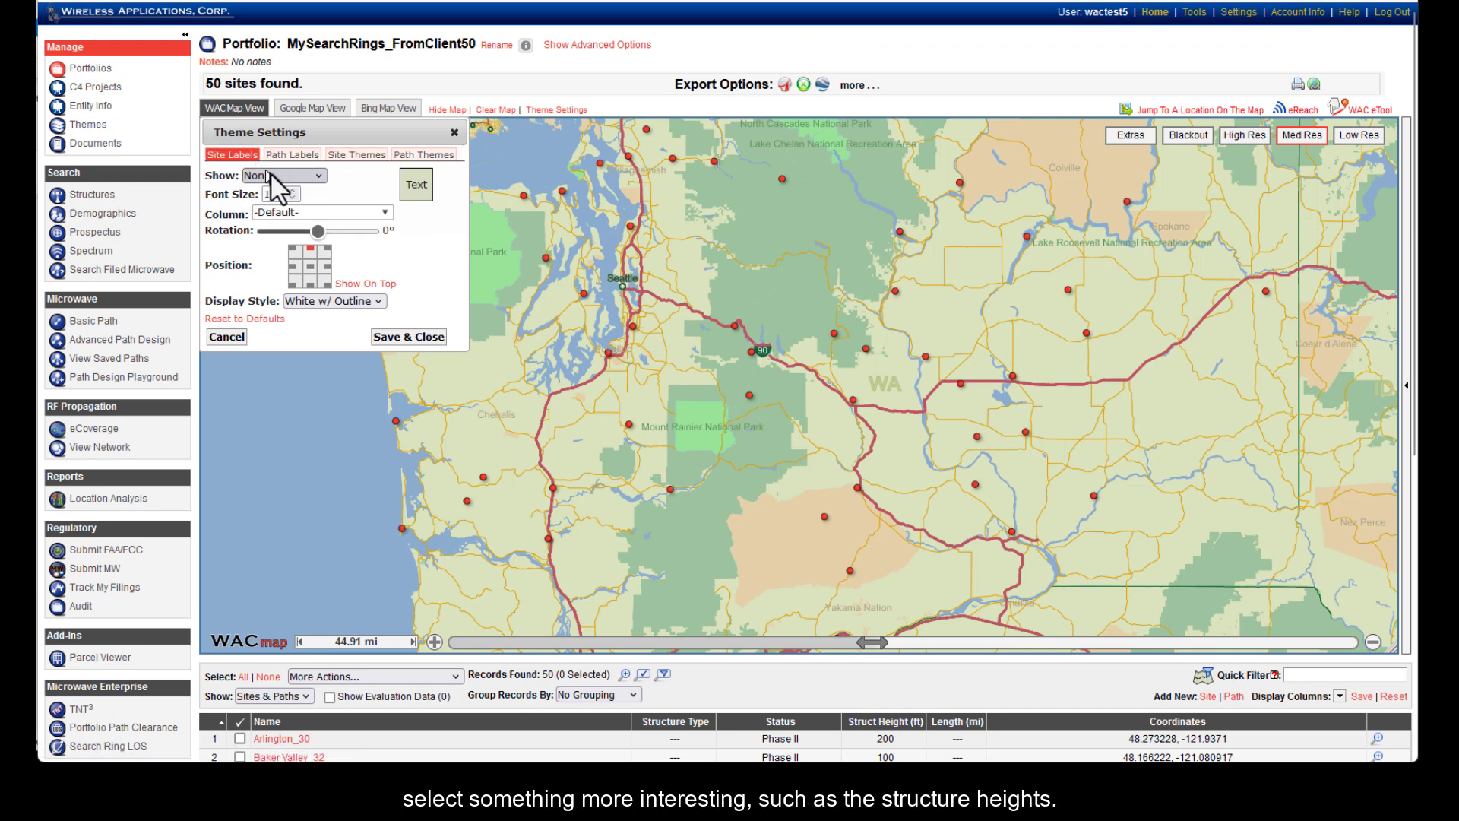
left_click(281, 174)
left_click(278, 214)
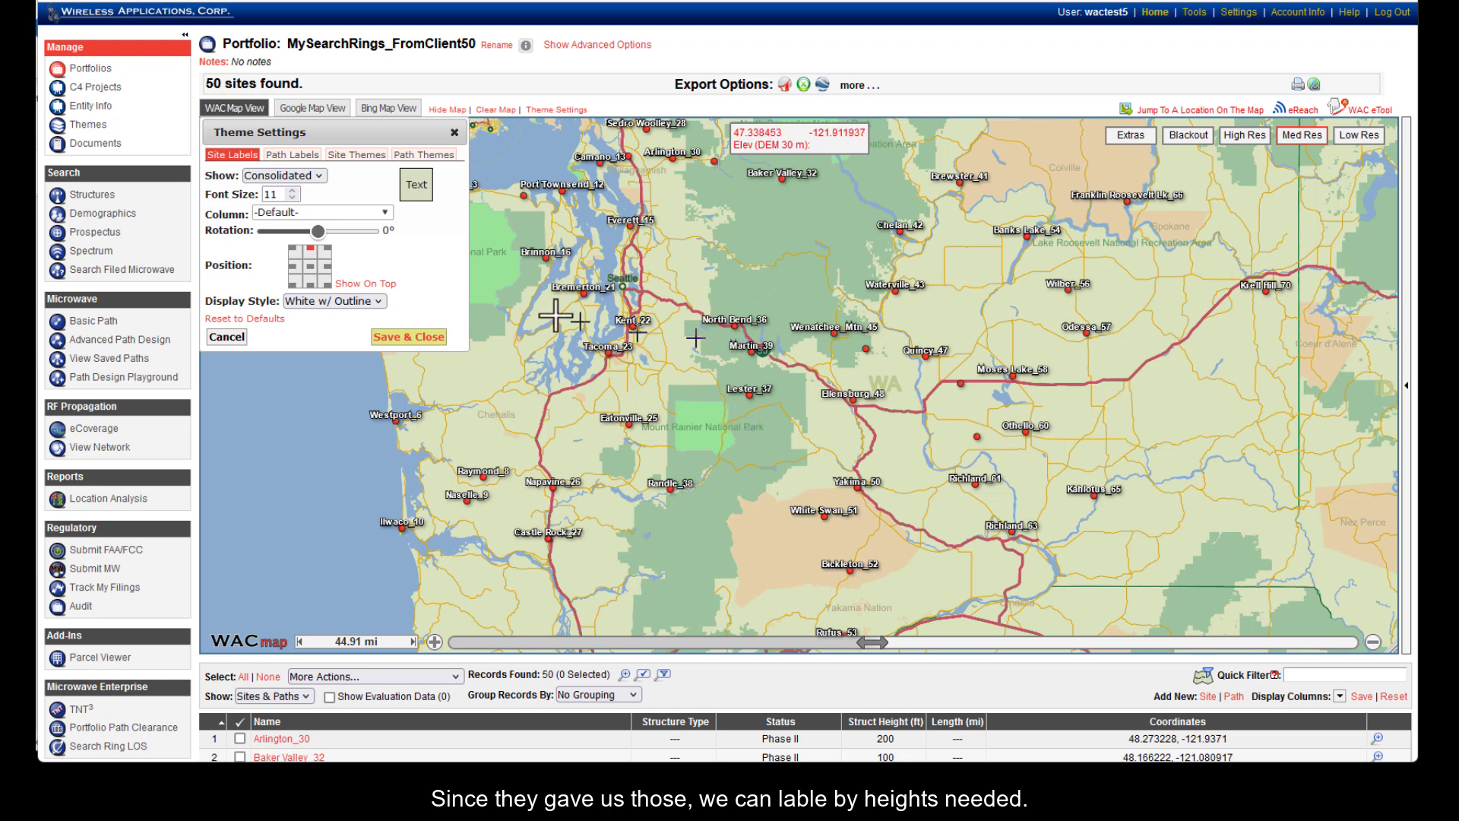
left_click(375, 213)
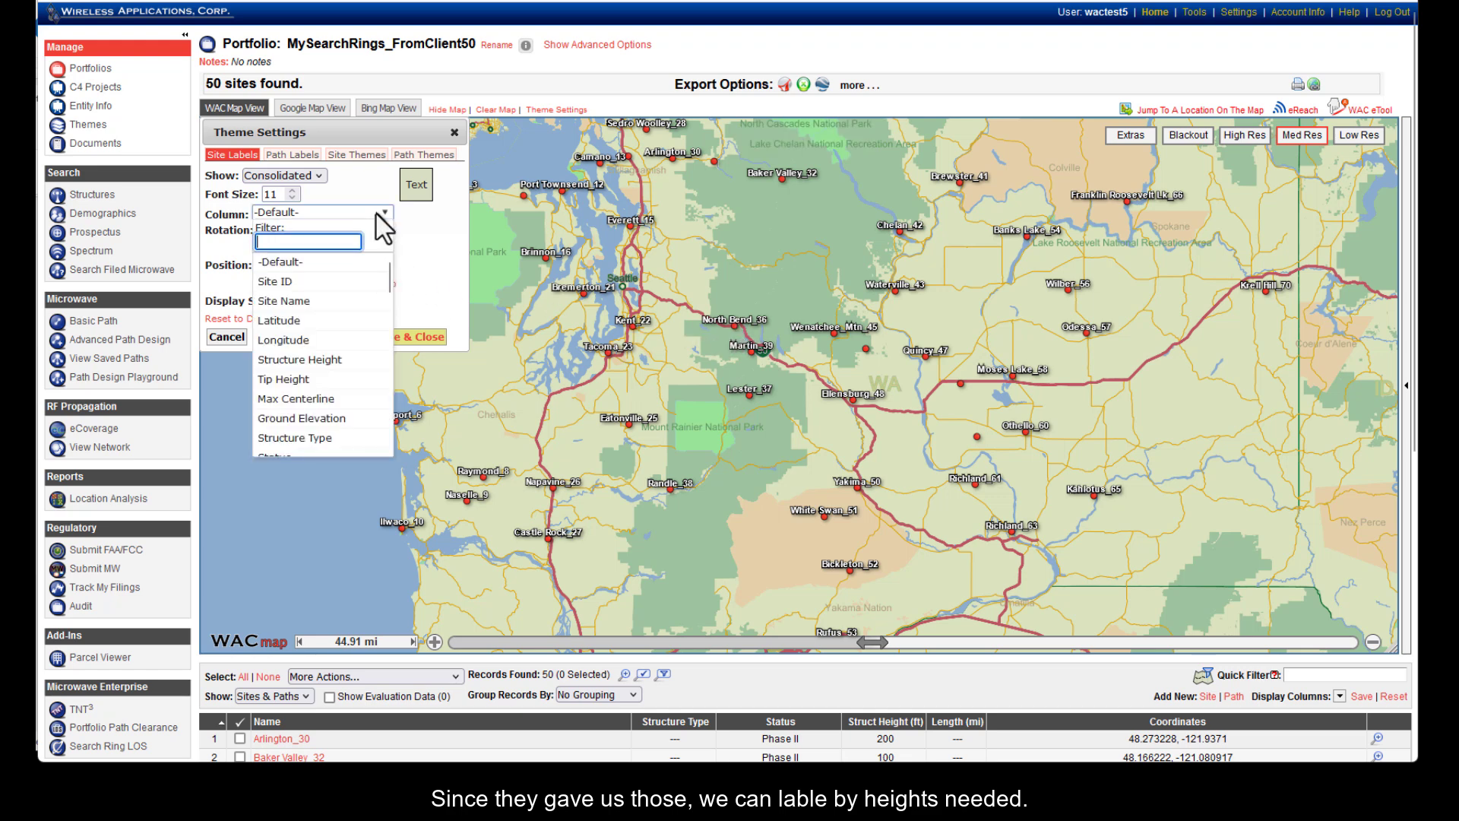
left_click(336, 360)
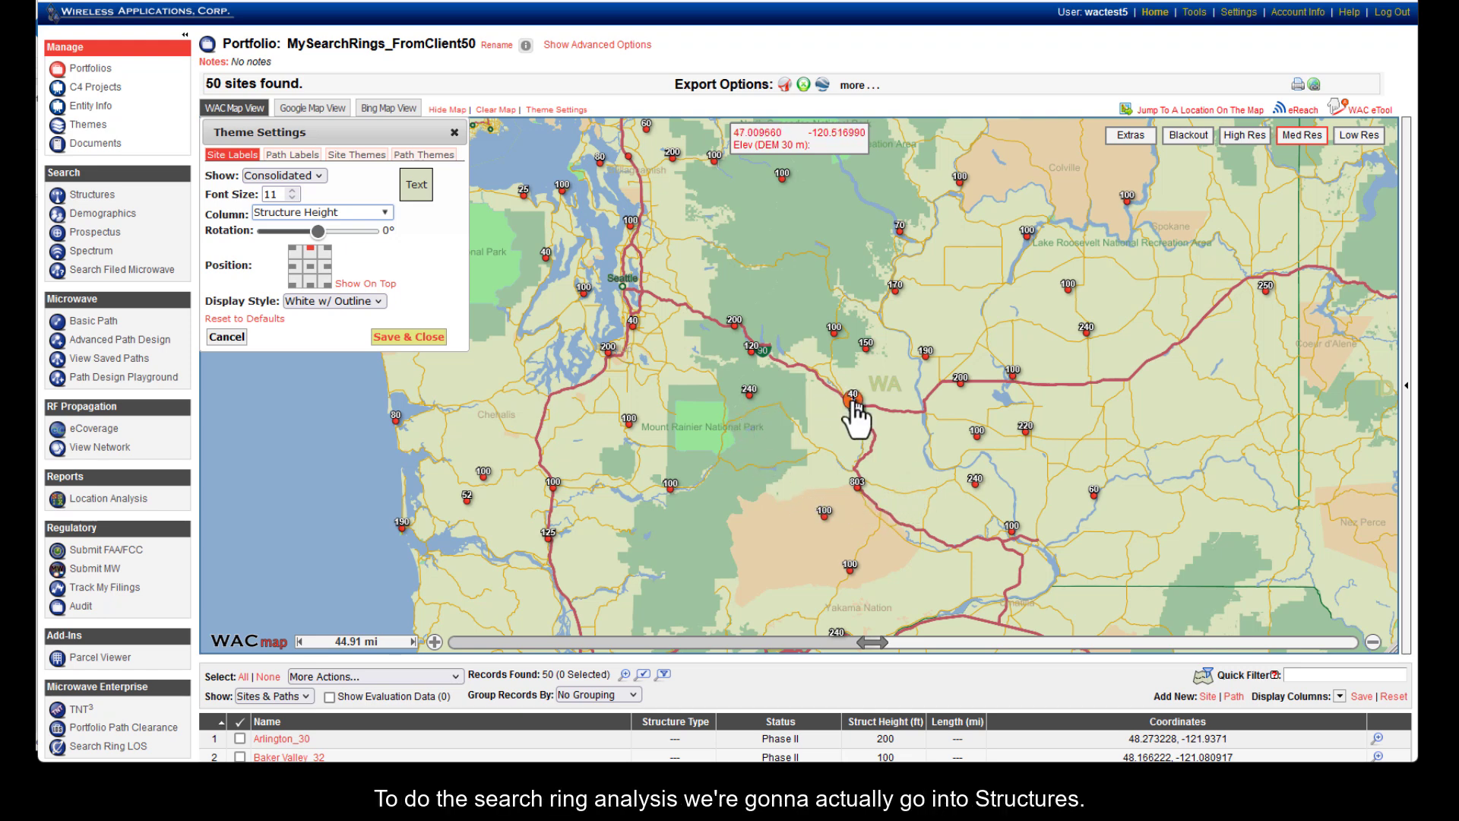
left_click(454, 133)
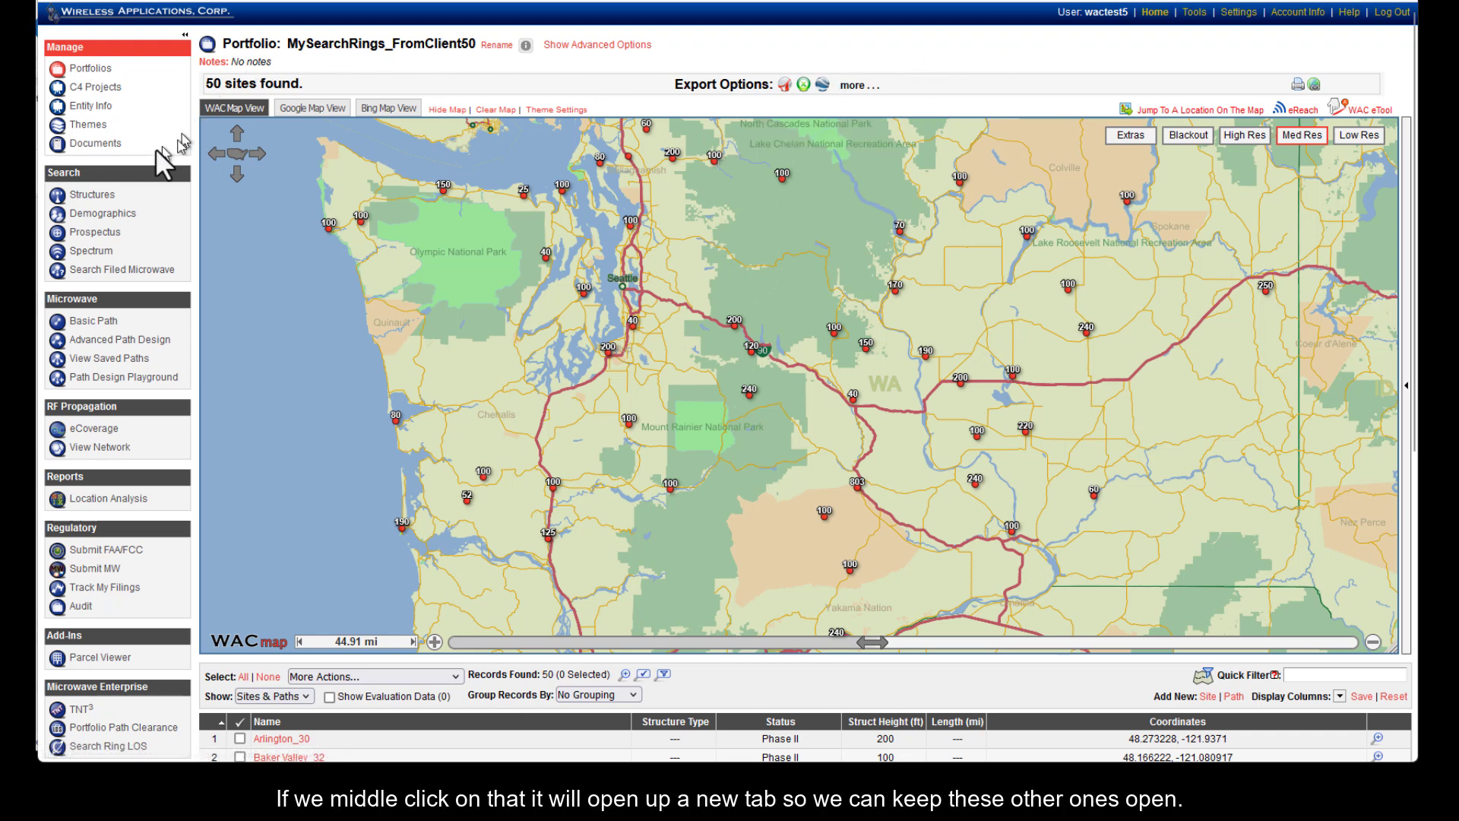
Open the Structures search in a separate browser tab and show its advanced options.
middle_click(92, 200)
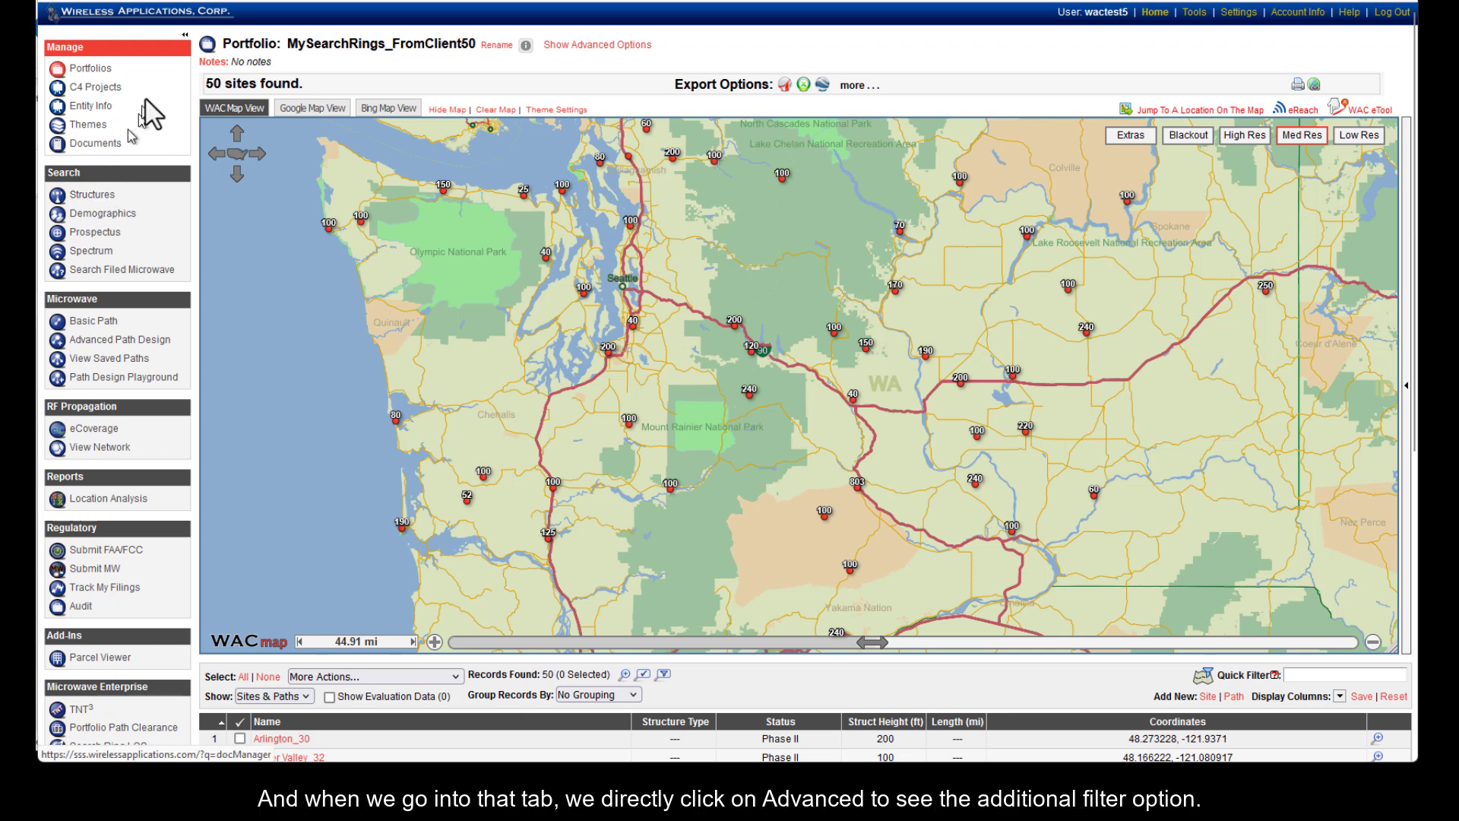
key("ctrl+Tab")
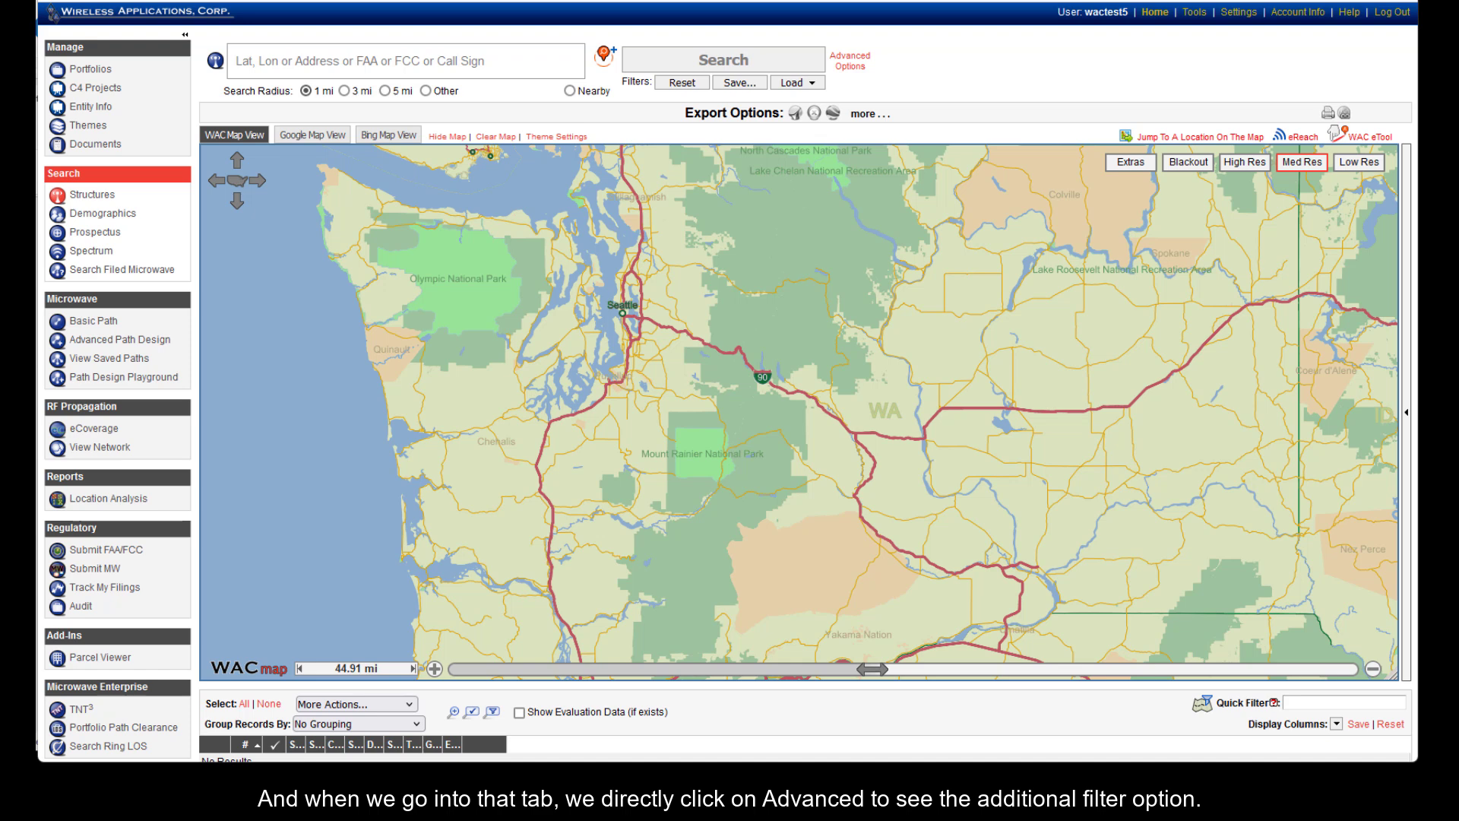
left_click(853, 64)
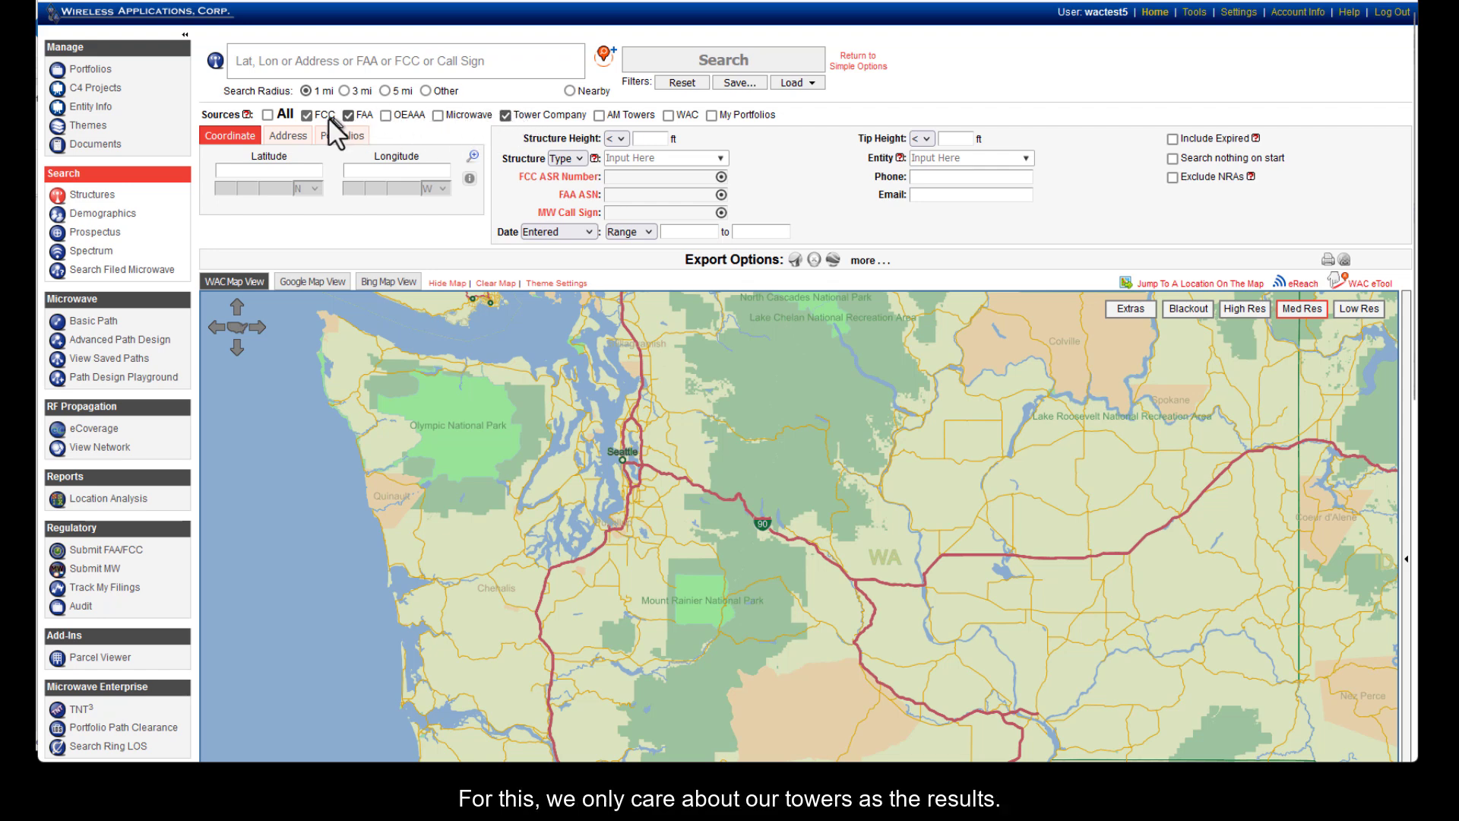
Clear all structure search sources and use only My Portfolios with the MyTowerCompanycrb portfolio as the source.
left_click(267, 114)
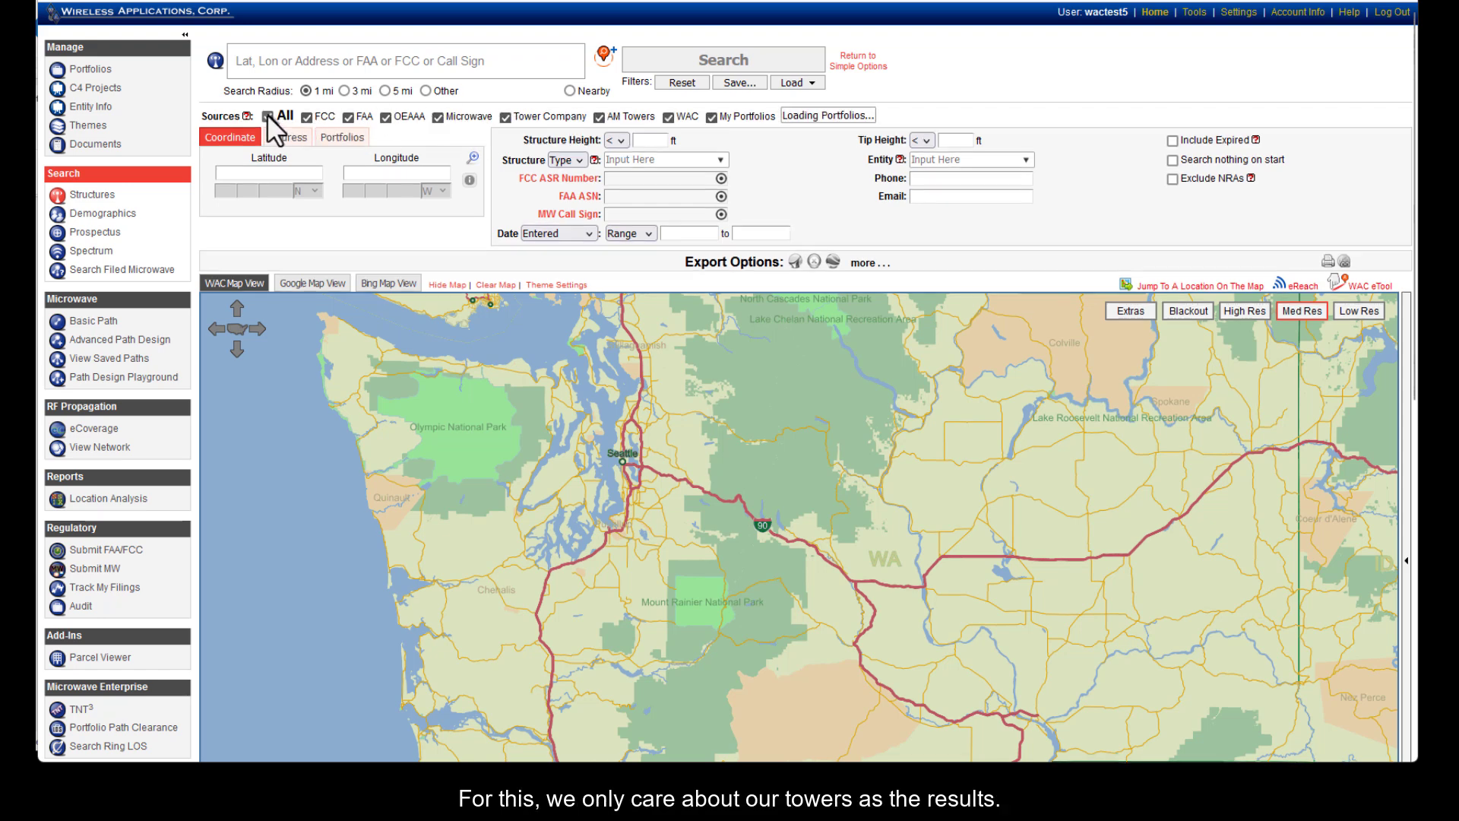
left_click(267, 114)
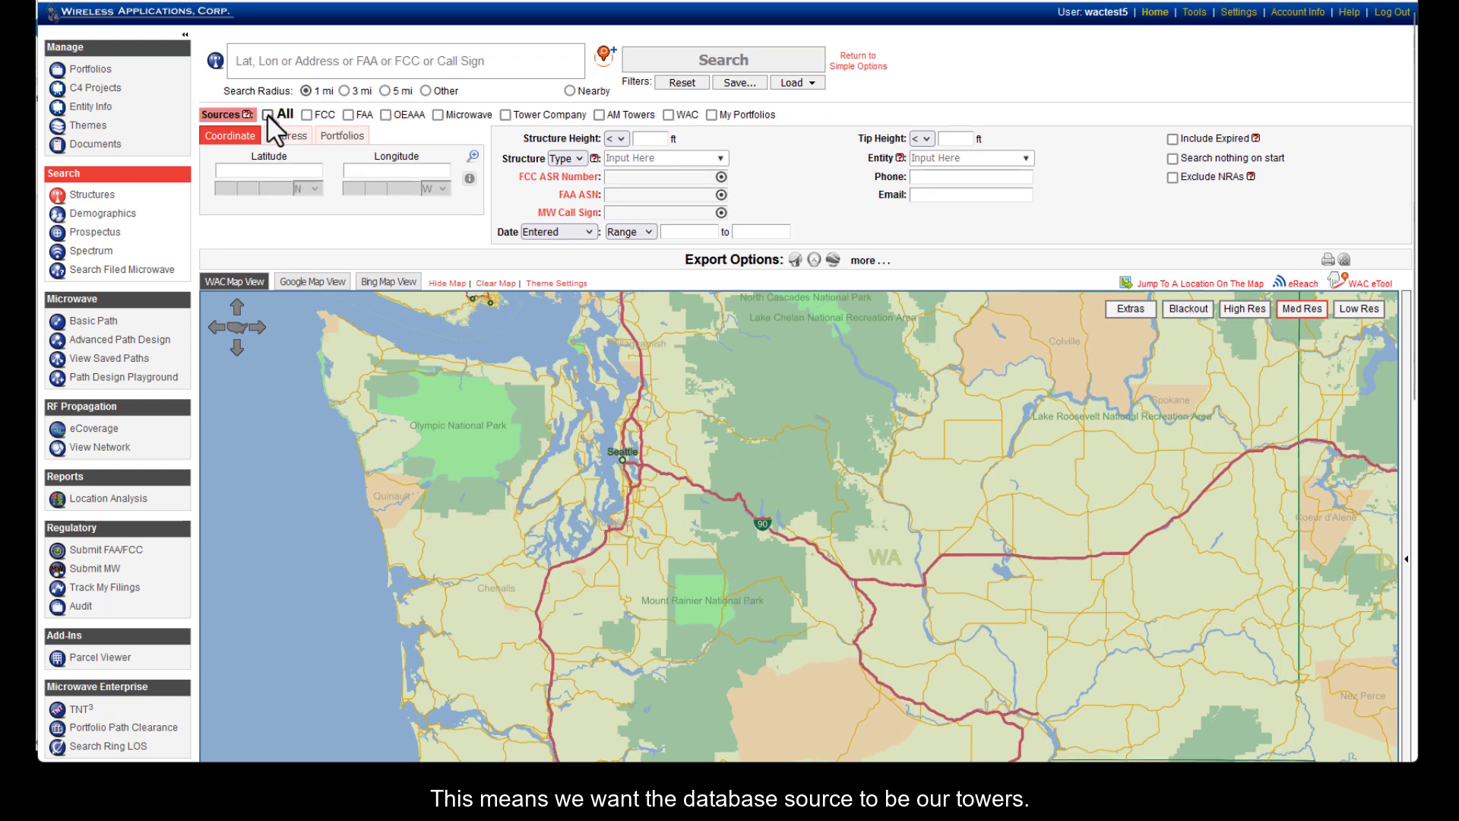
left_click(711, 116)
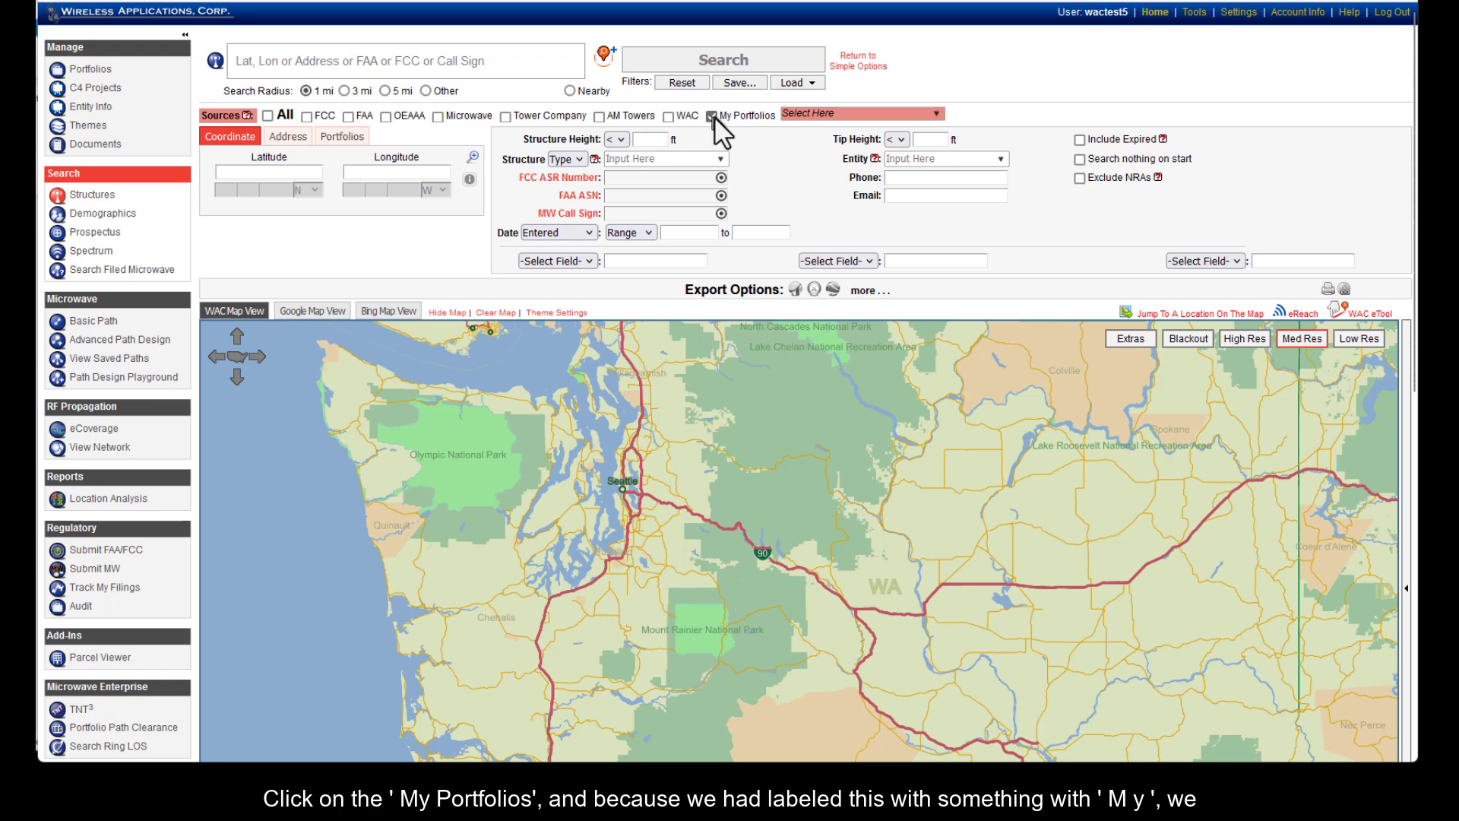
left_click(904, 112)
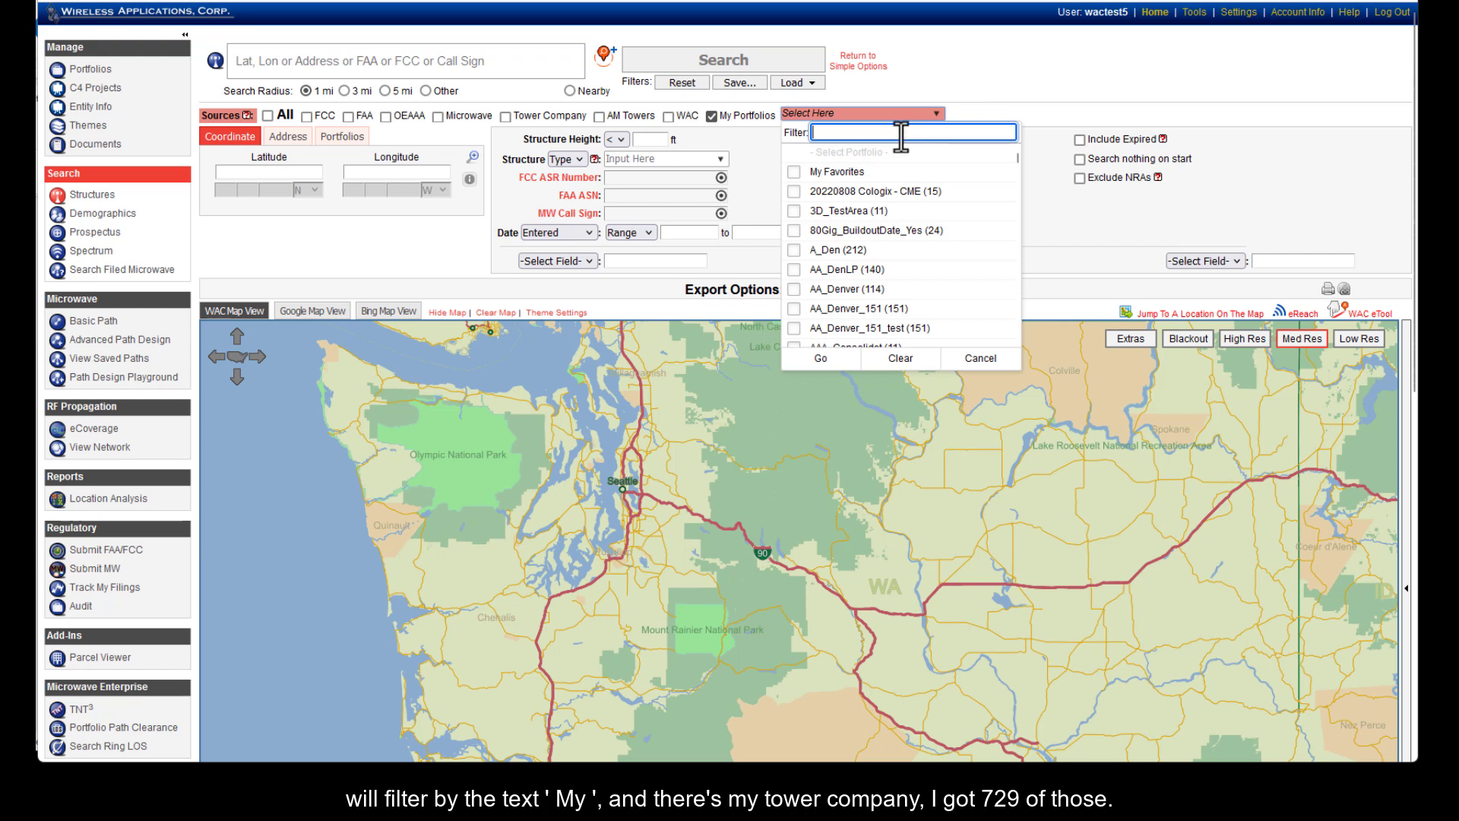
type("my")
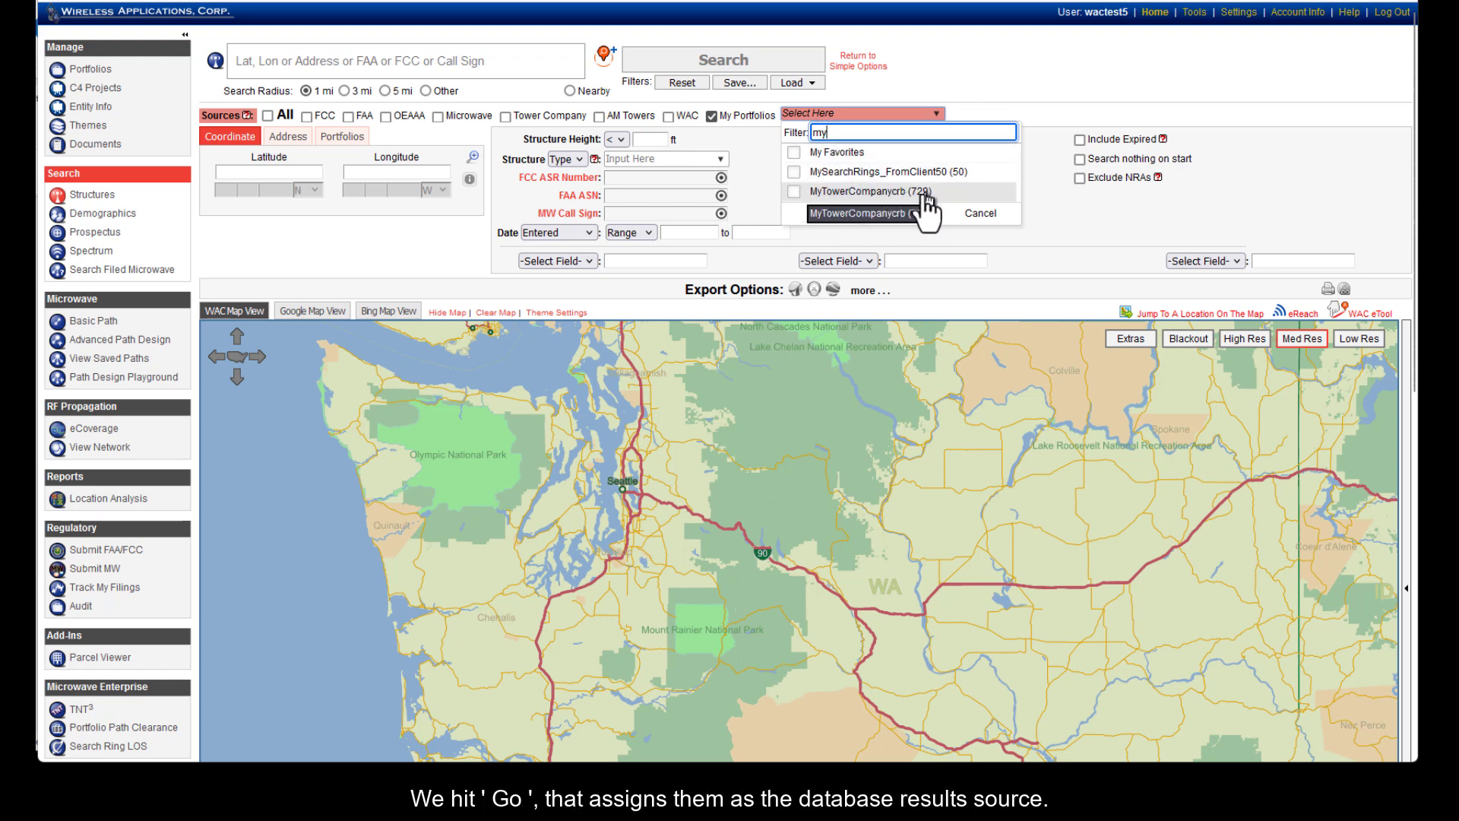
left_click(808, 194)
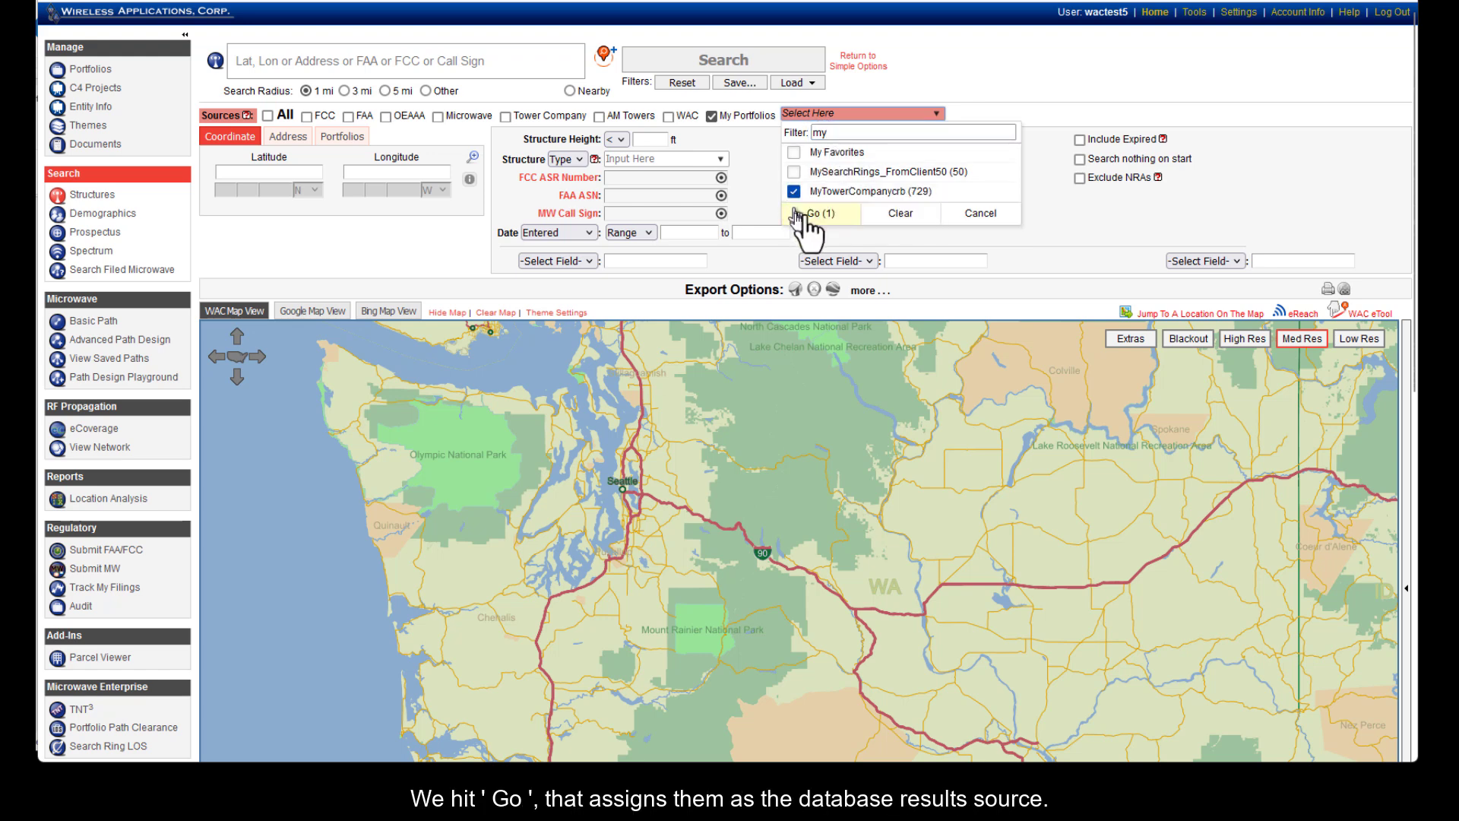
left_click(811, 214)
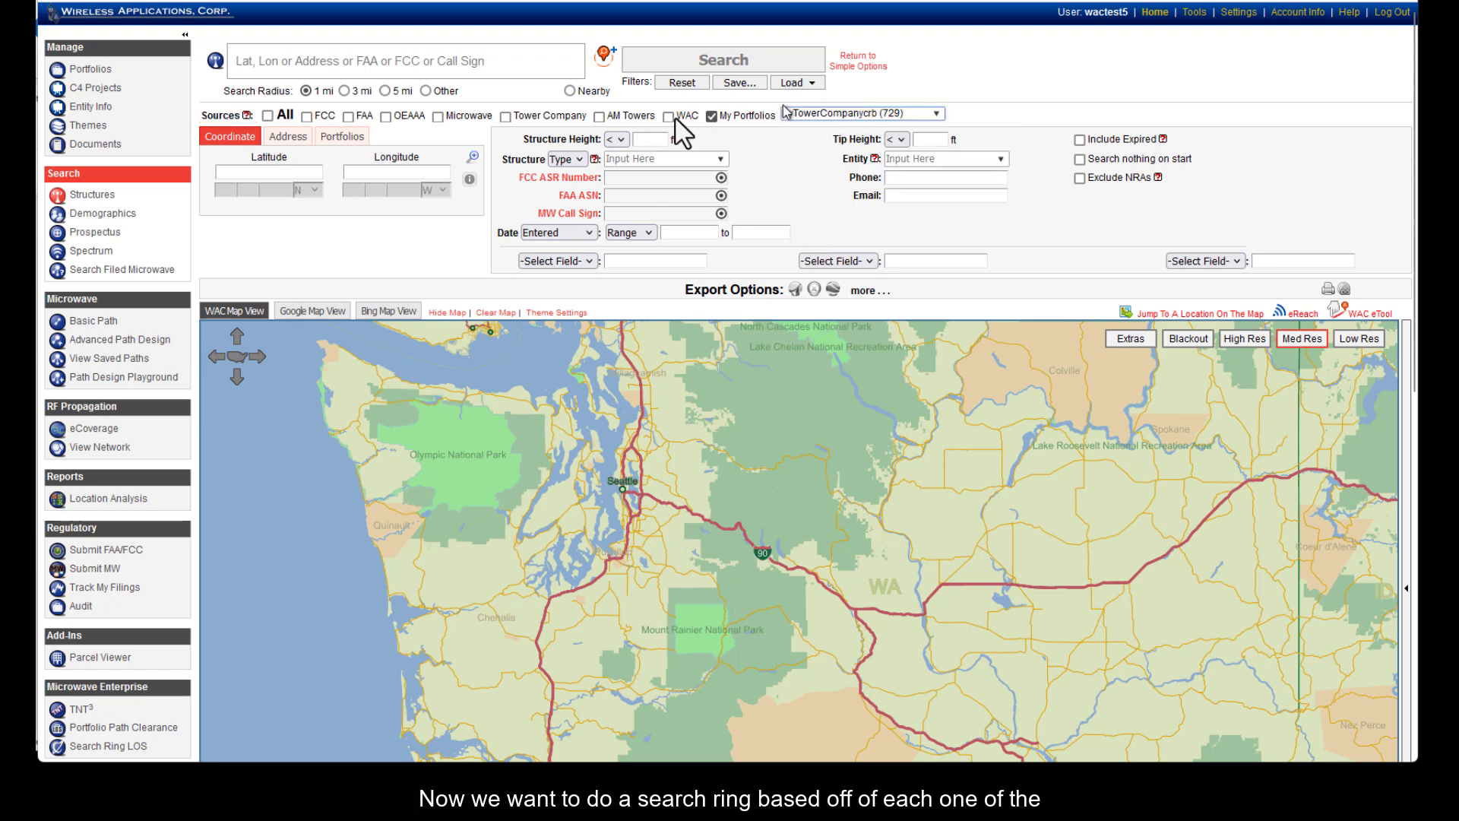
Run the structure search around all sites of the MySearchRings_FromClient50 portfolio with a 3 mi search radius.
left_click(343, 138)
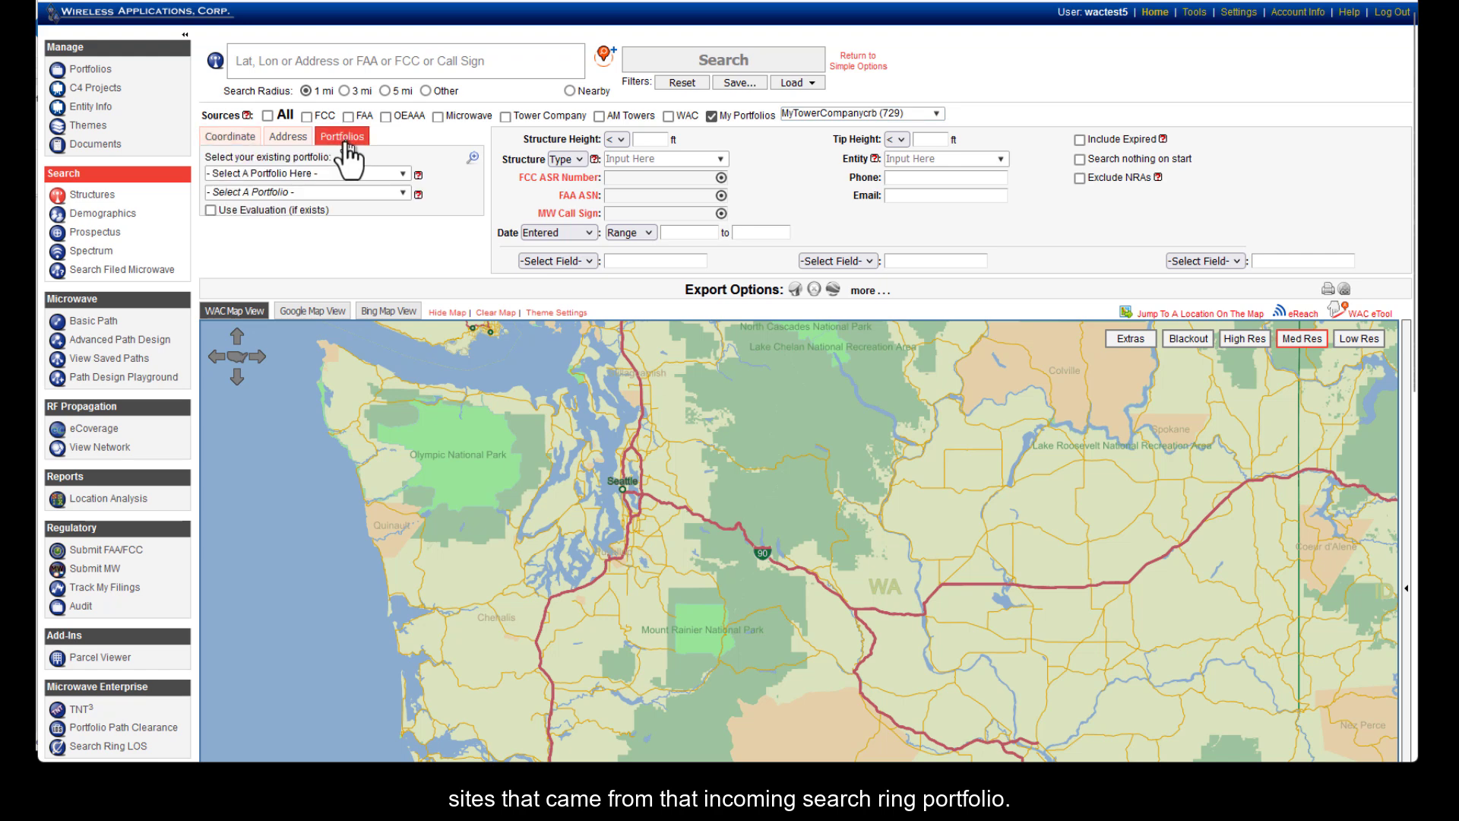
left_click(339, 175)
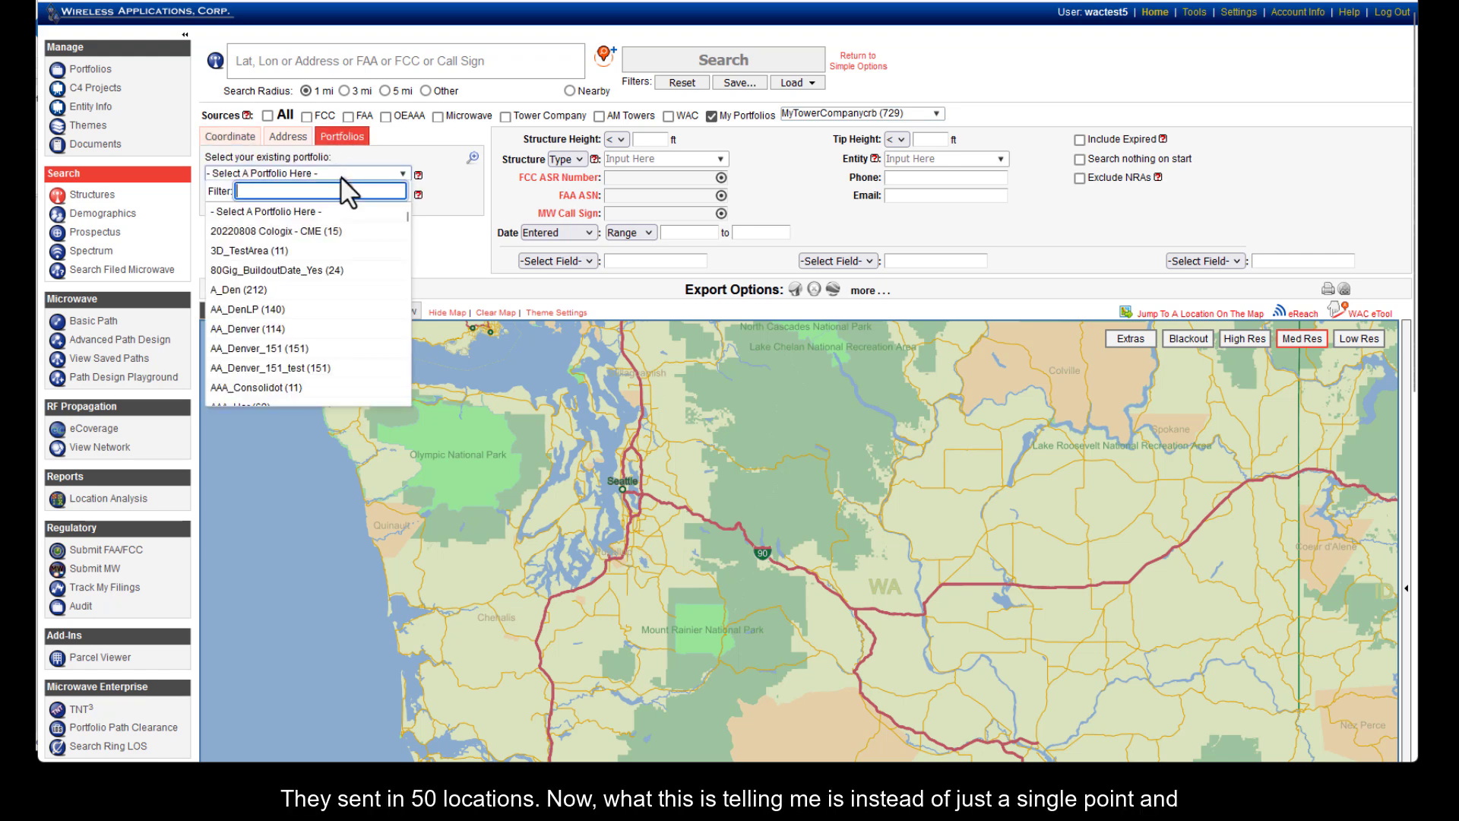
type("my")
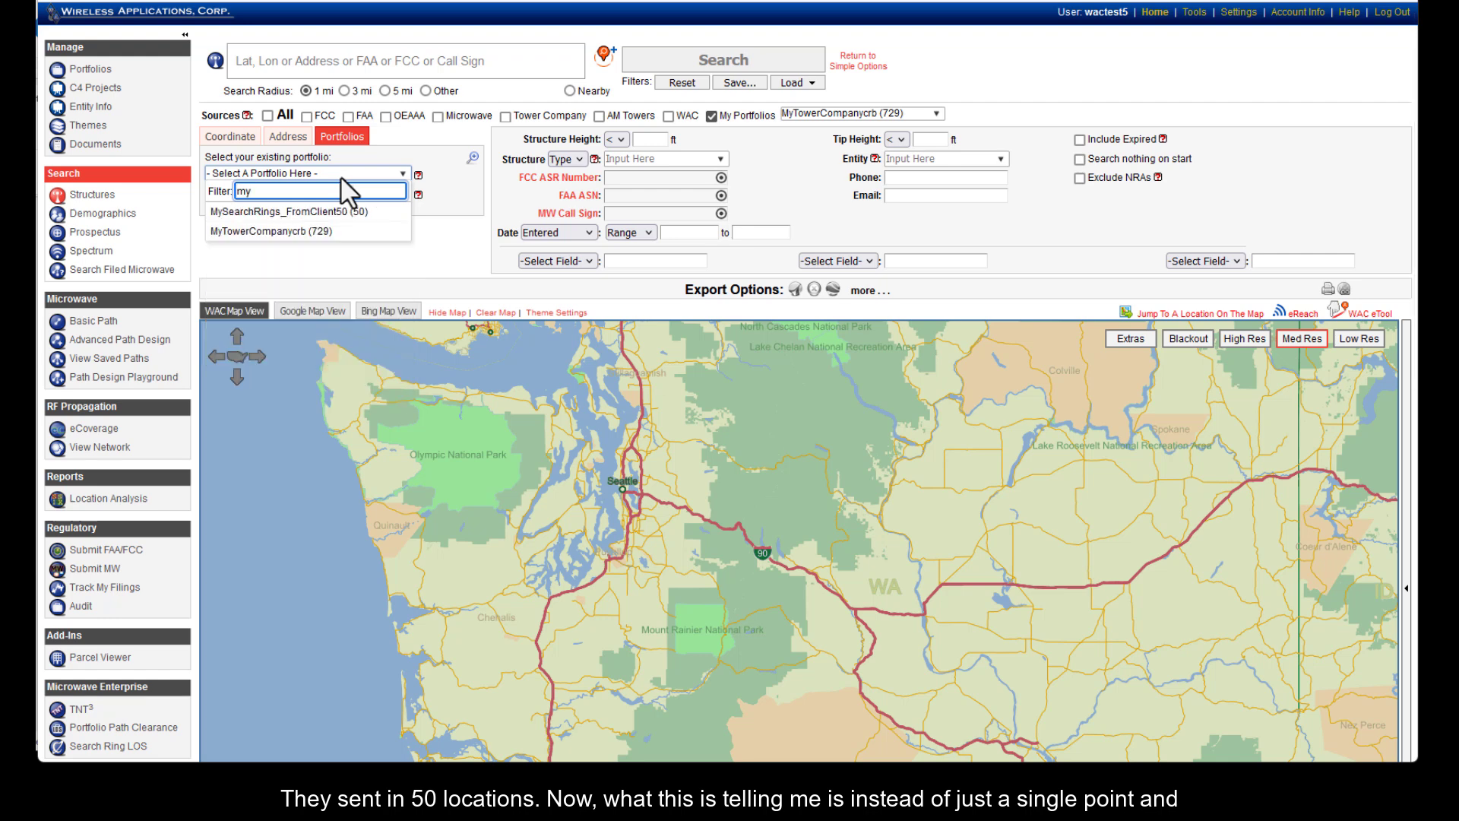
left_click(295, 212)
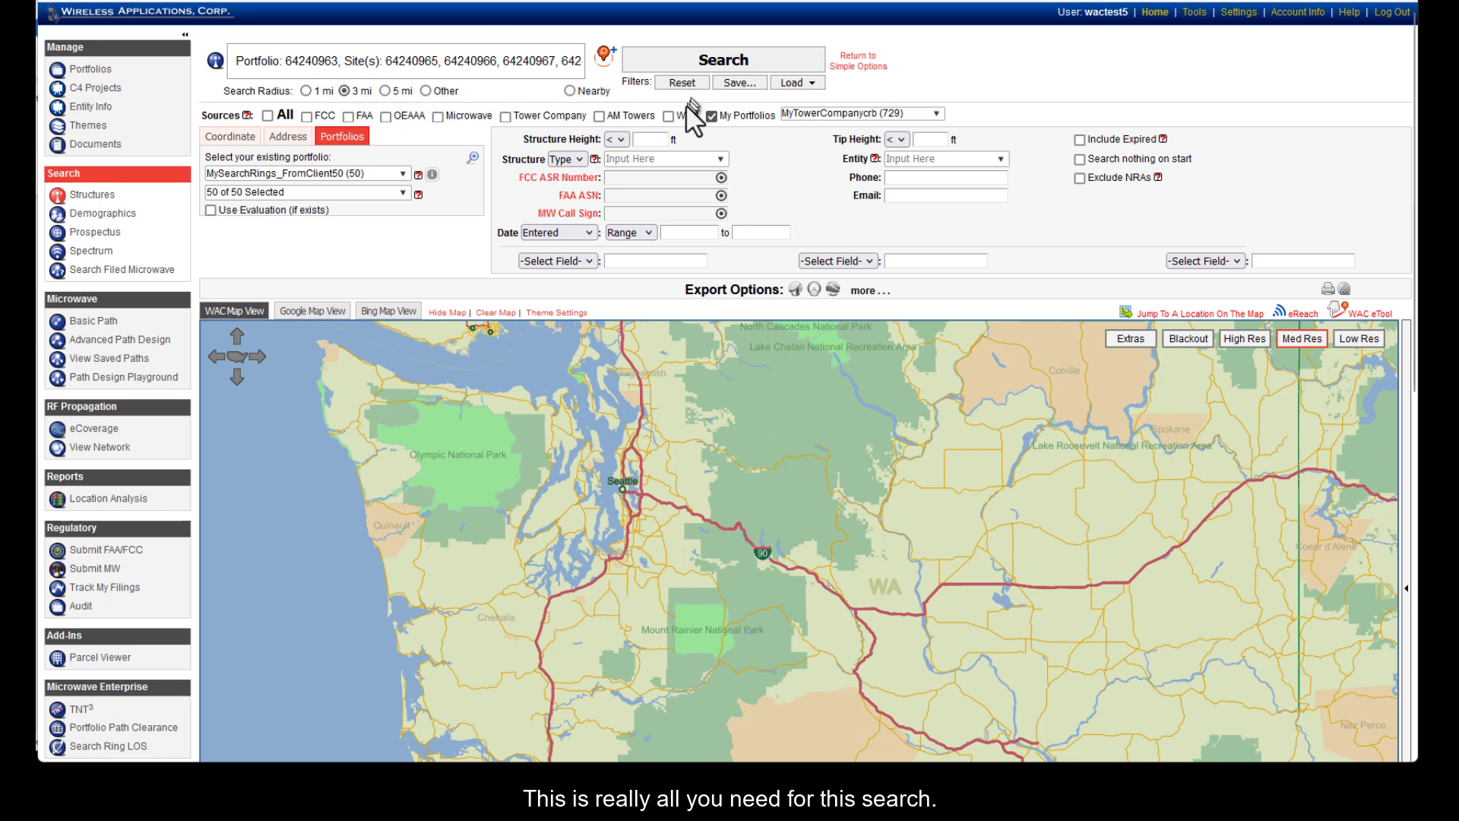
left_click(702, 70)
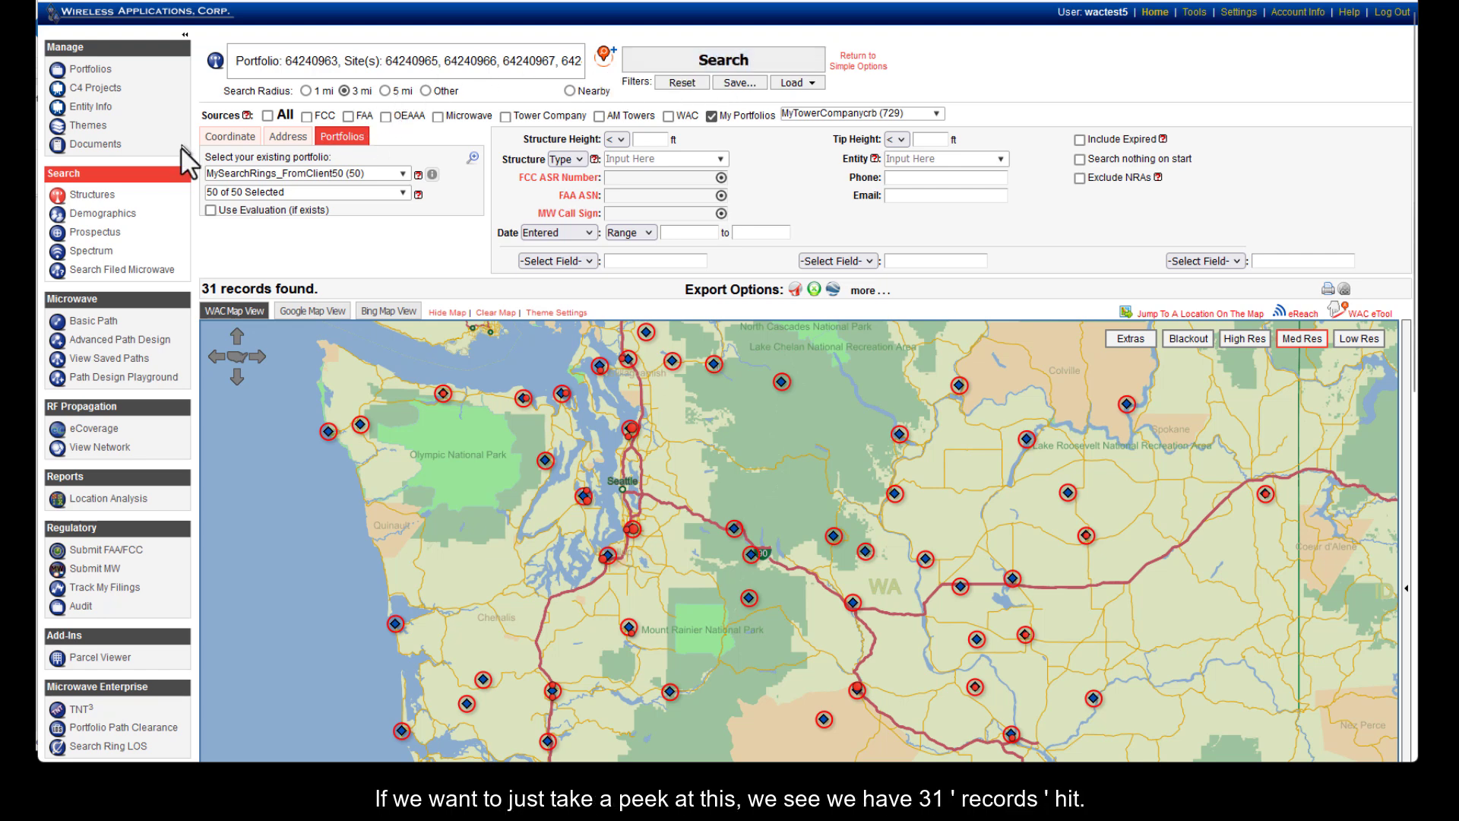
Inspect the Napavine search ring on the map up close, then return the map to the extent of the filtered results.
scroll(149, 237, "down", 1)
scroll(147, 235, "down", 2)
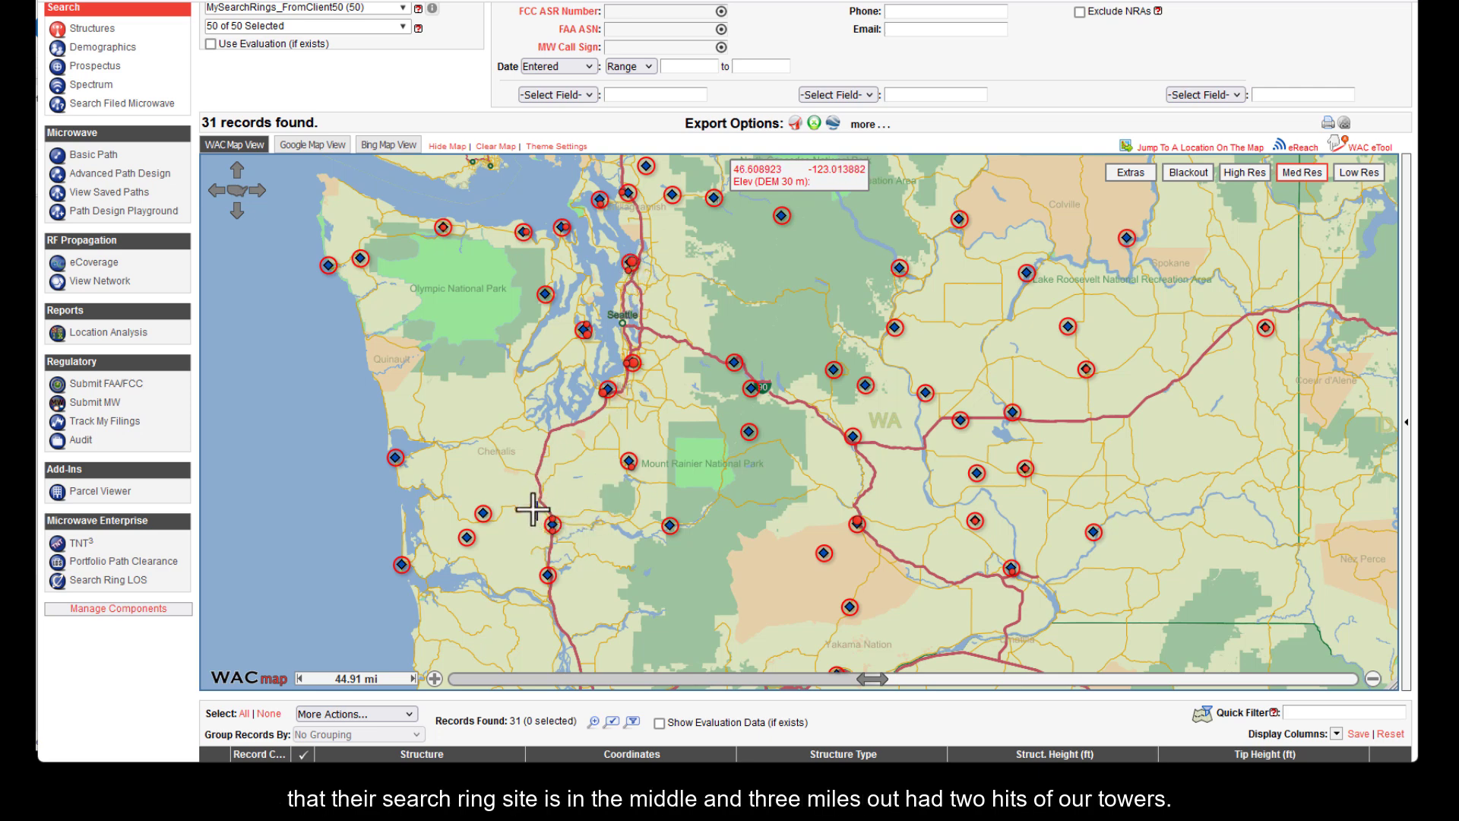
left_click_drag(532, 507, 573, 540)
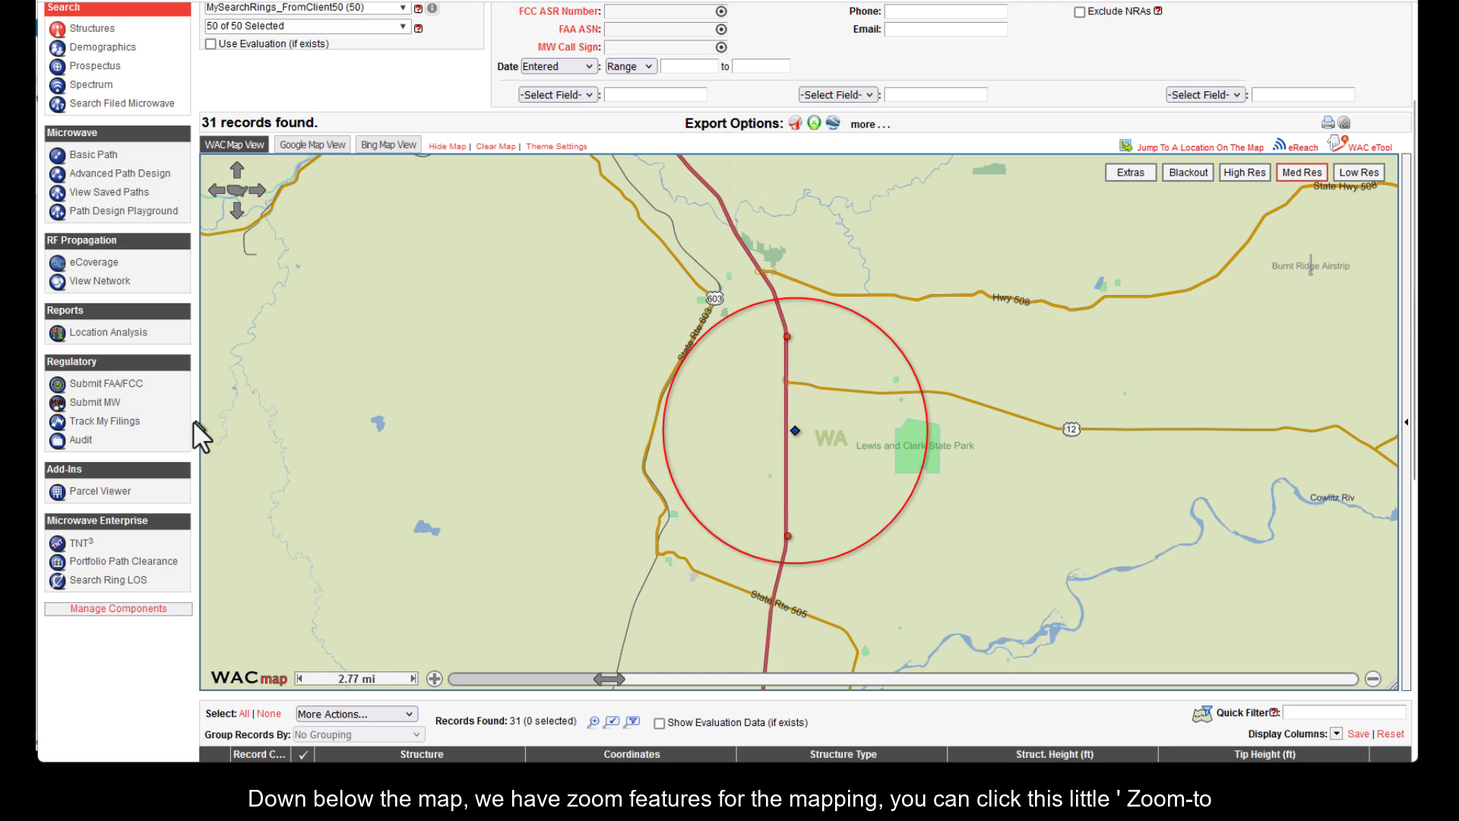
scroll(182, 421, "down", 2)
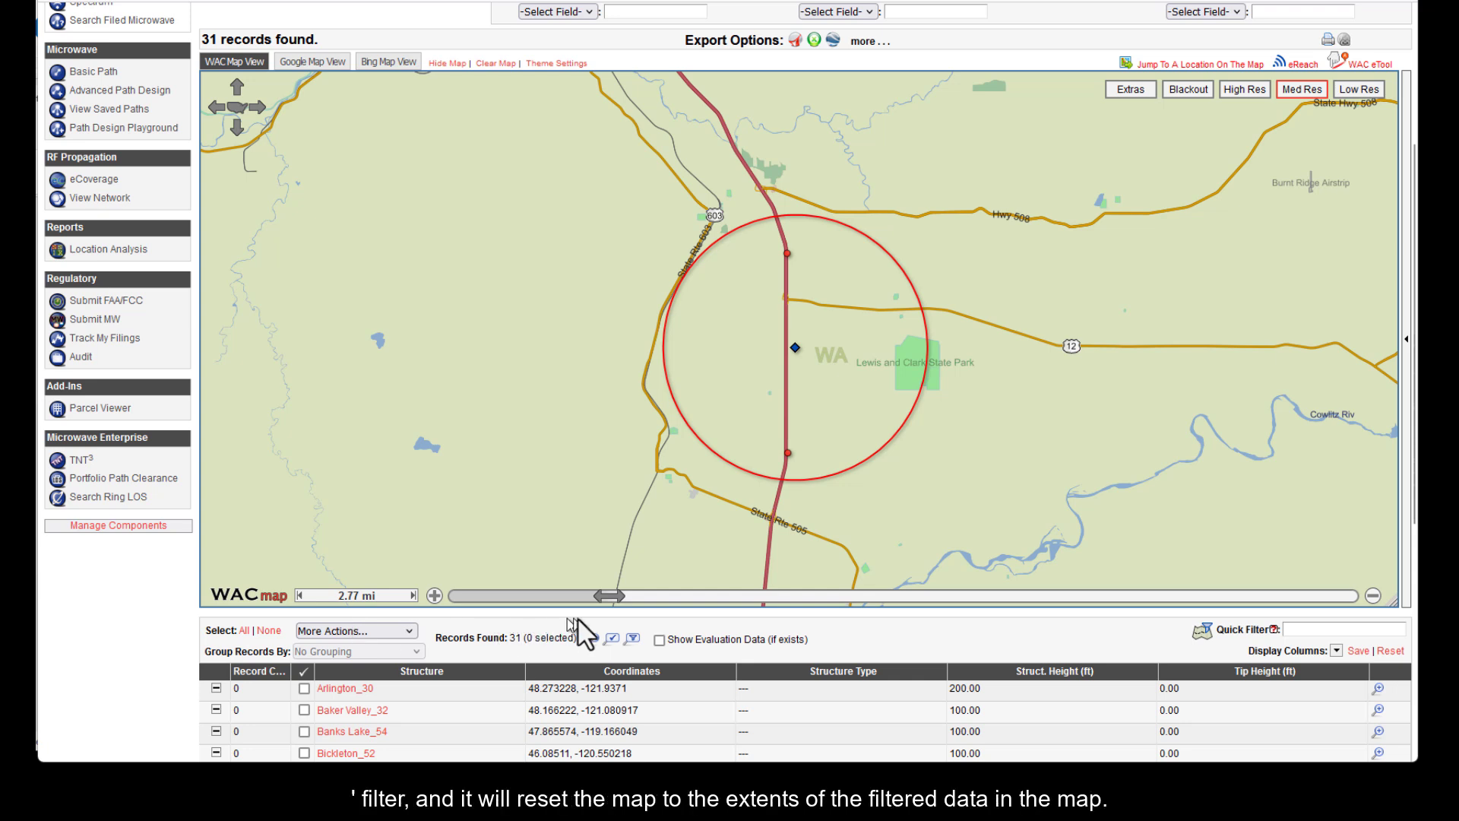
left_click(633, 640)
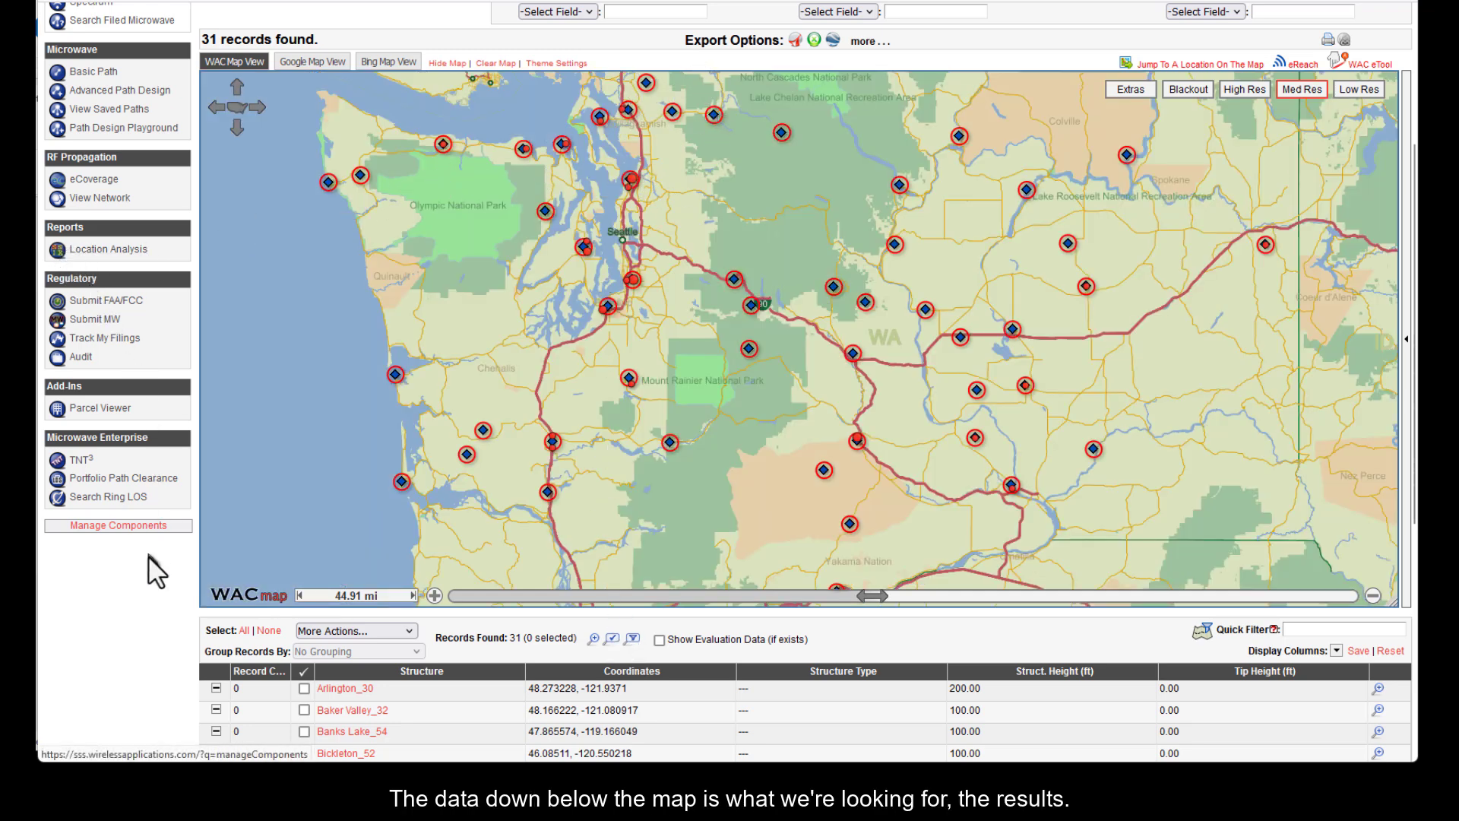
Select the closest tower hits Port Orchard 1289696, CAMANO ISLAND 7240, Eatonville 1223737 and Everett 1264090 in the results list.
scroll(149, 558, "down", 6)
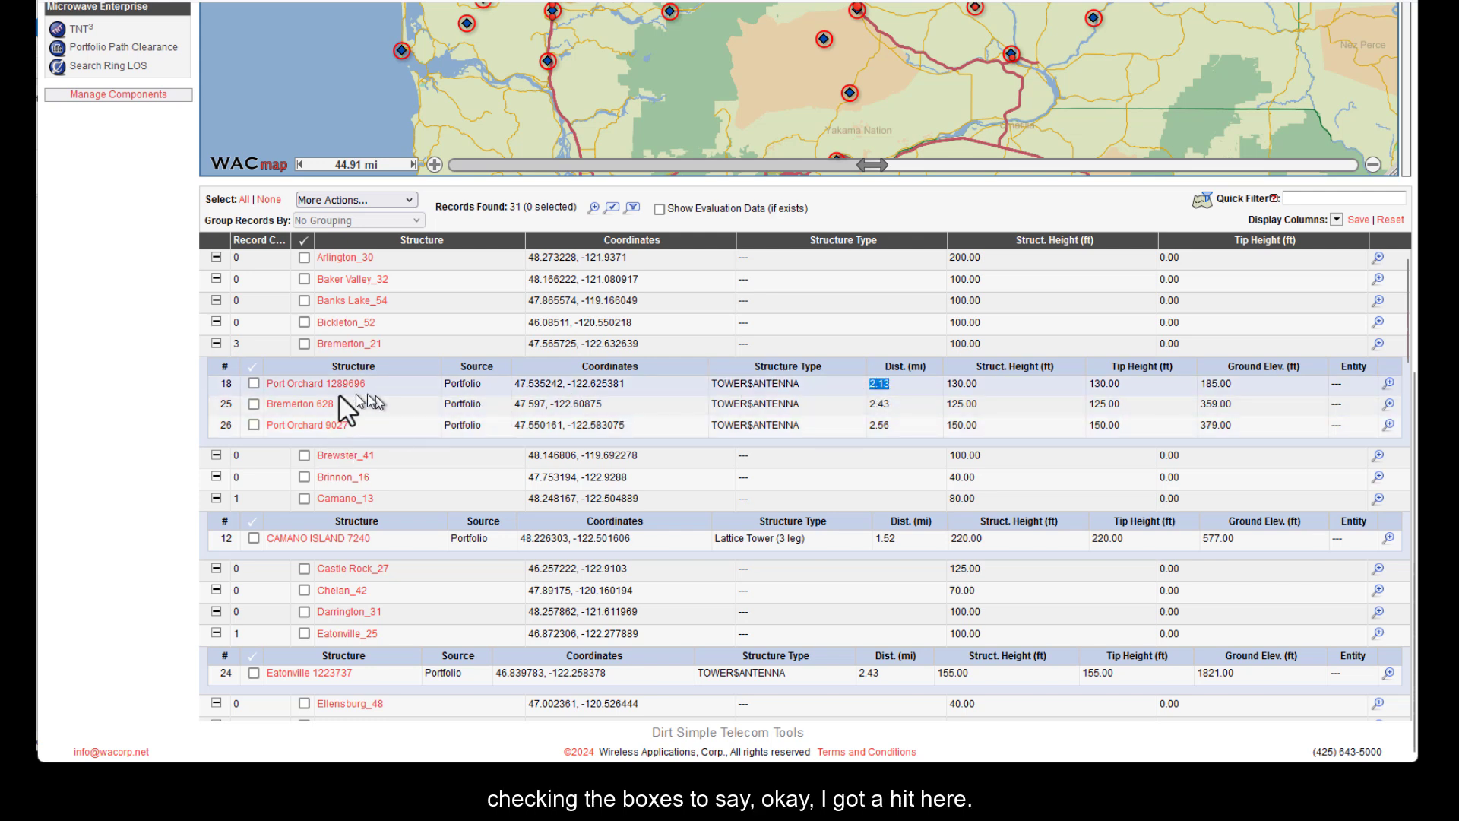
left_click(254, 382)
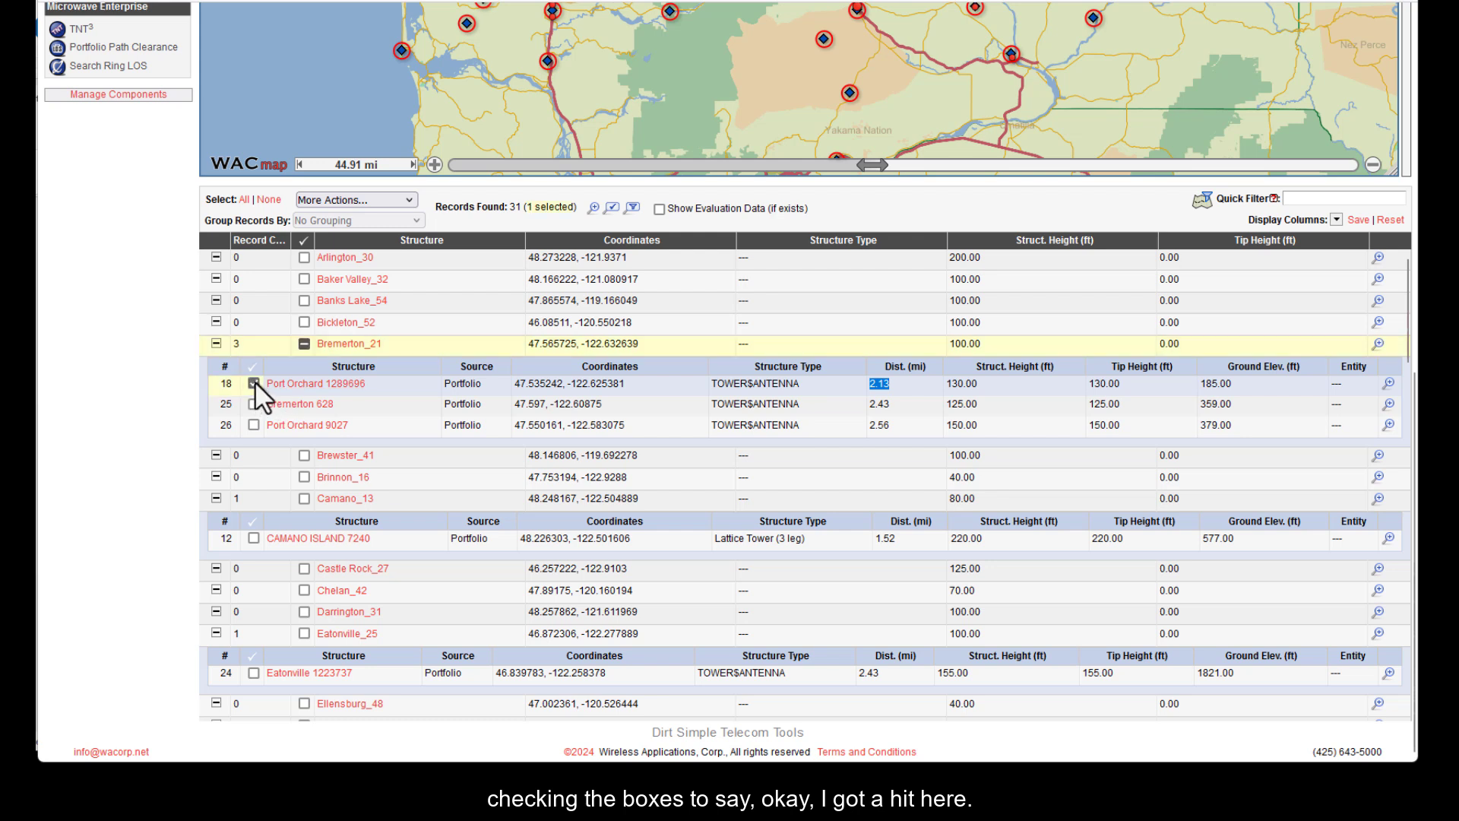
left_click(253, 538)
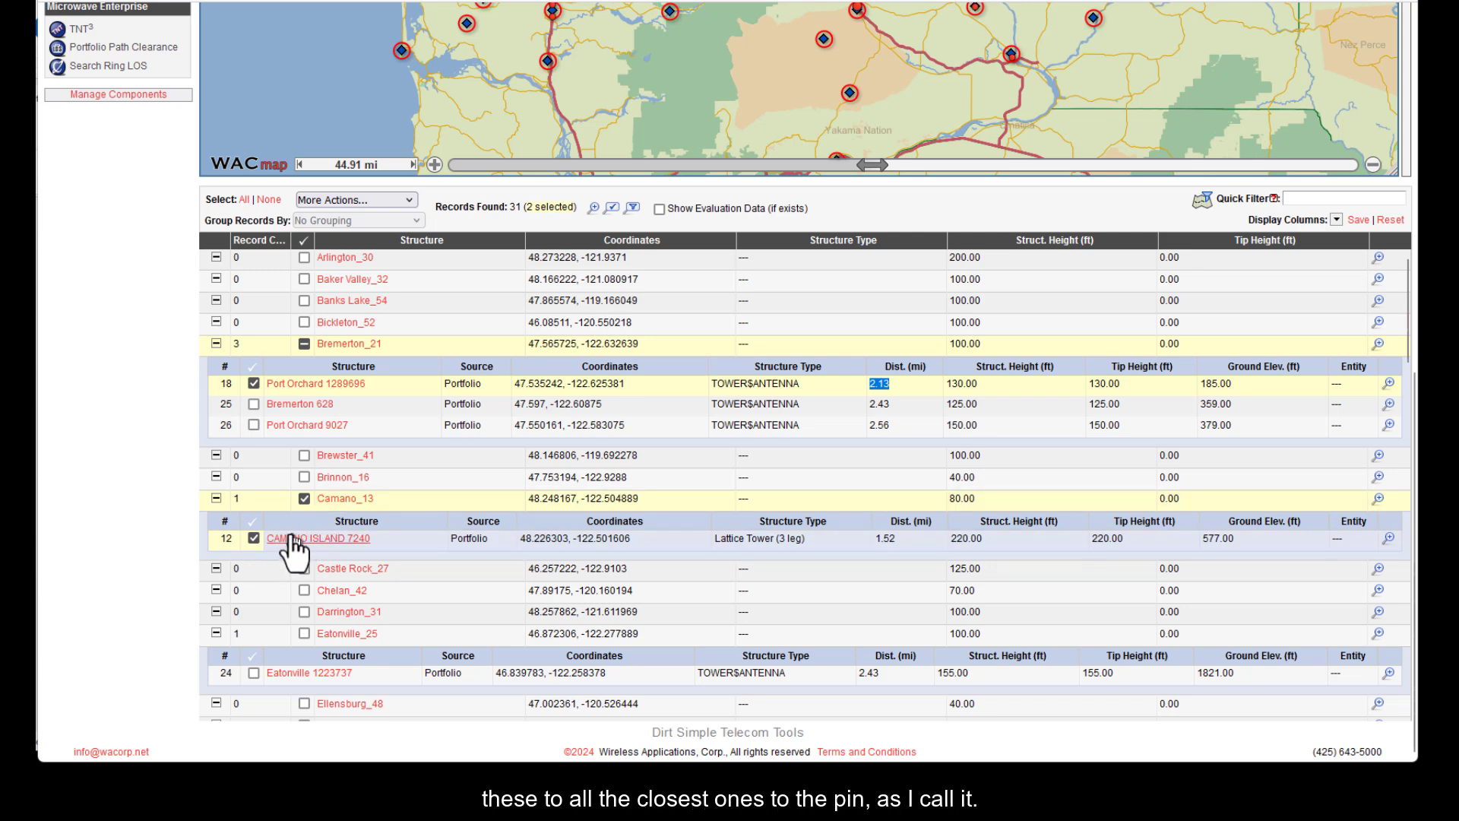
scroll(293, 554, "down", 5)
left_click(253, 330)
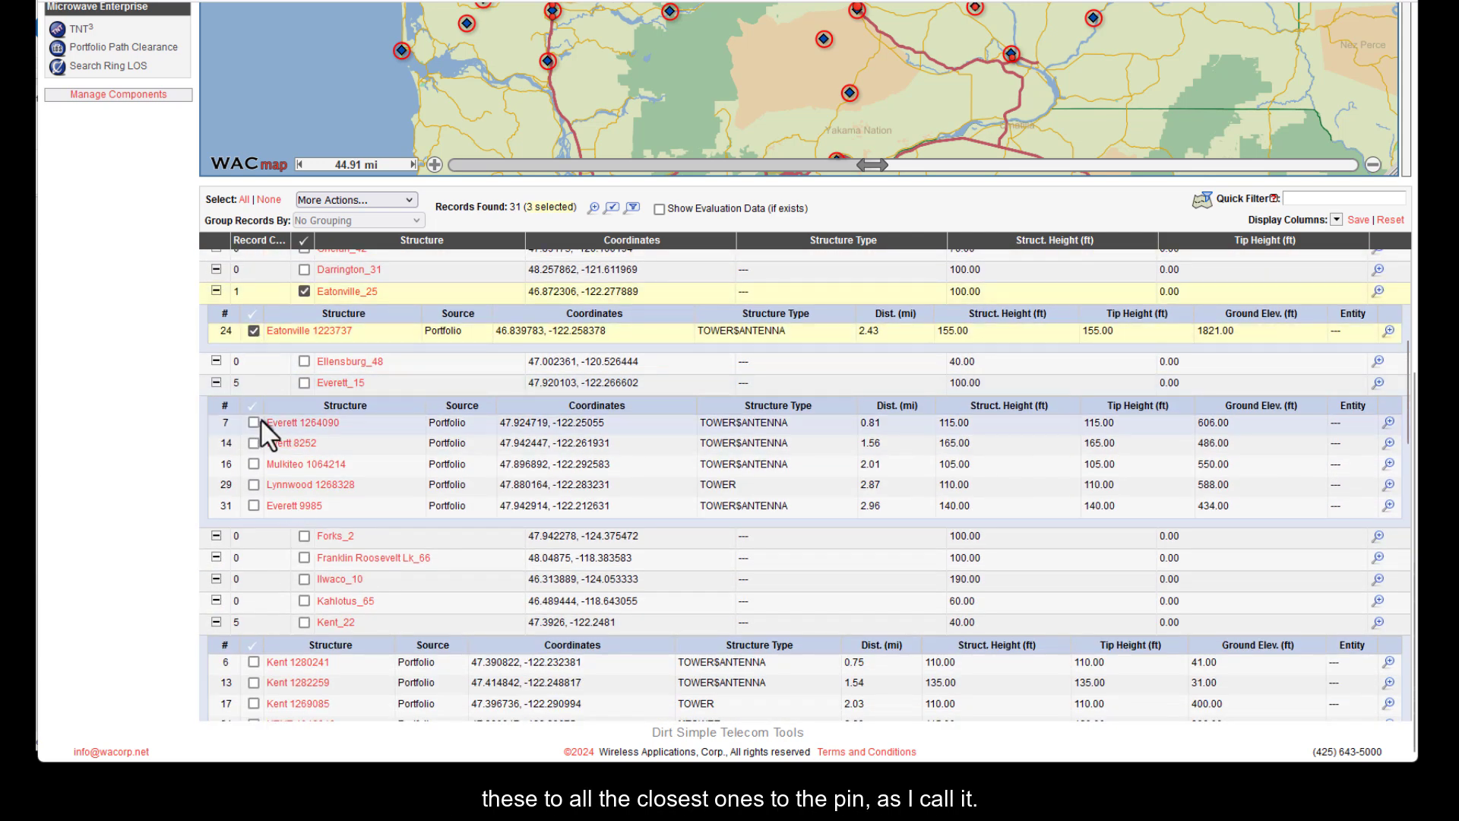
left_click(253, 423)
Add Kent 1280241, Spokane 1205144, Chehalis 1056924, Winlock 1258349 and Odessa 1031224 to the selected tower hits.
scroll(403, 452, "down", 2)
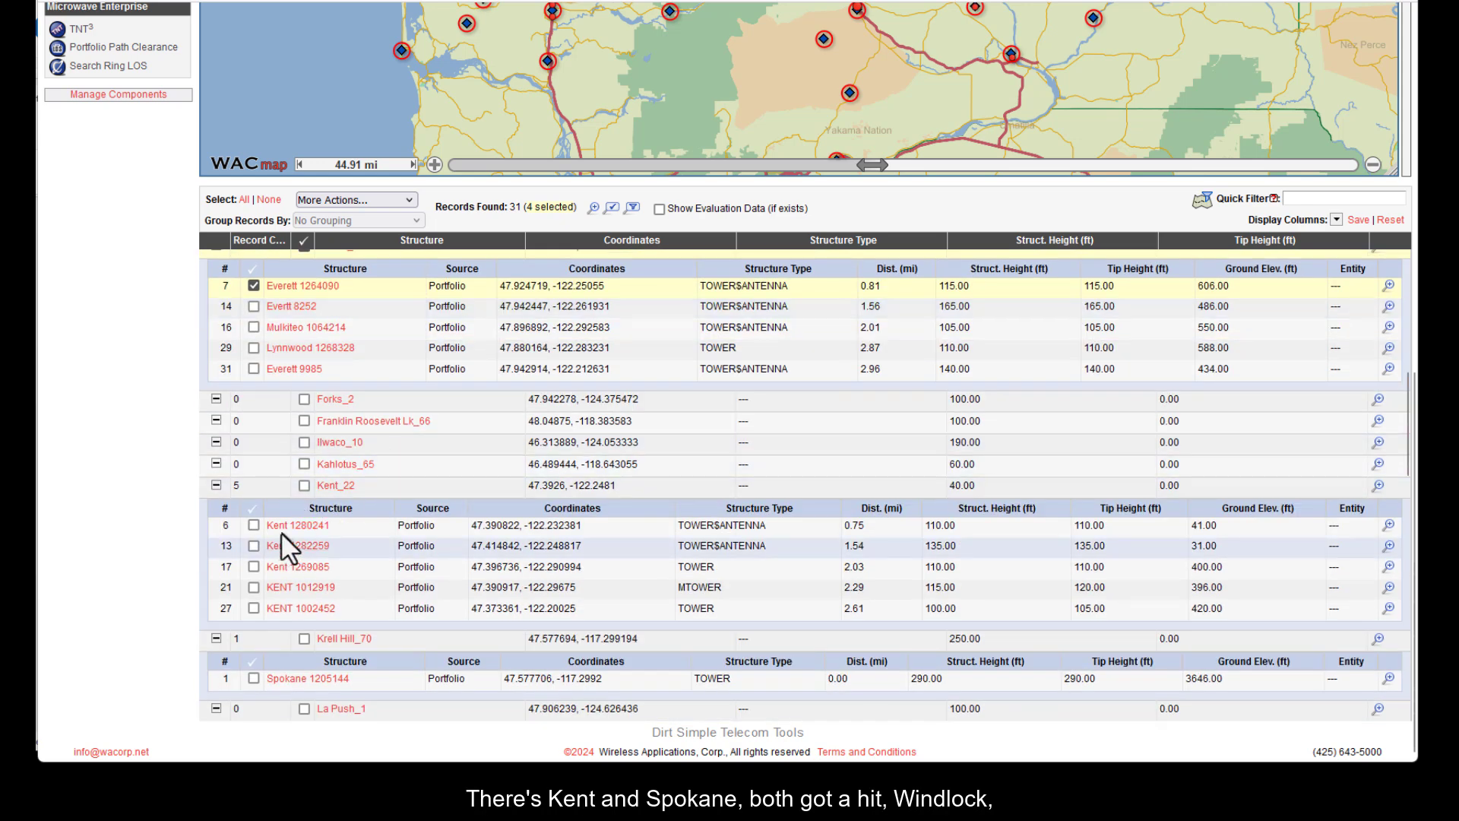
left_click(254, 525)
scroll(370, 486, "down", 4)
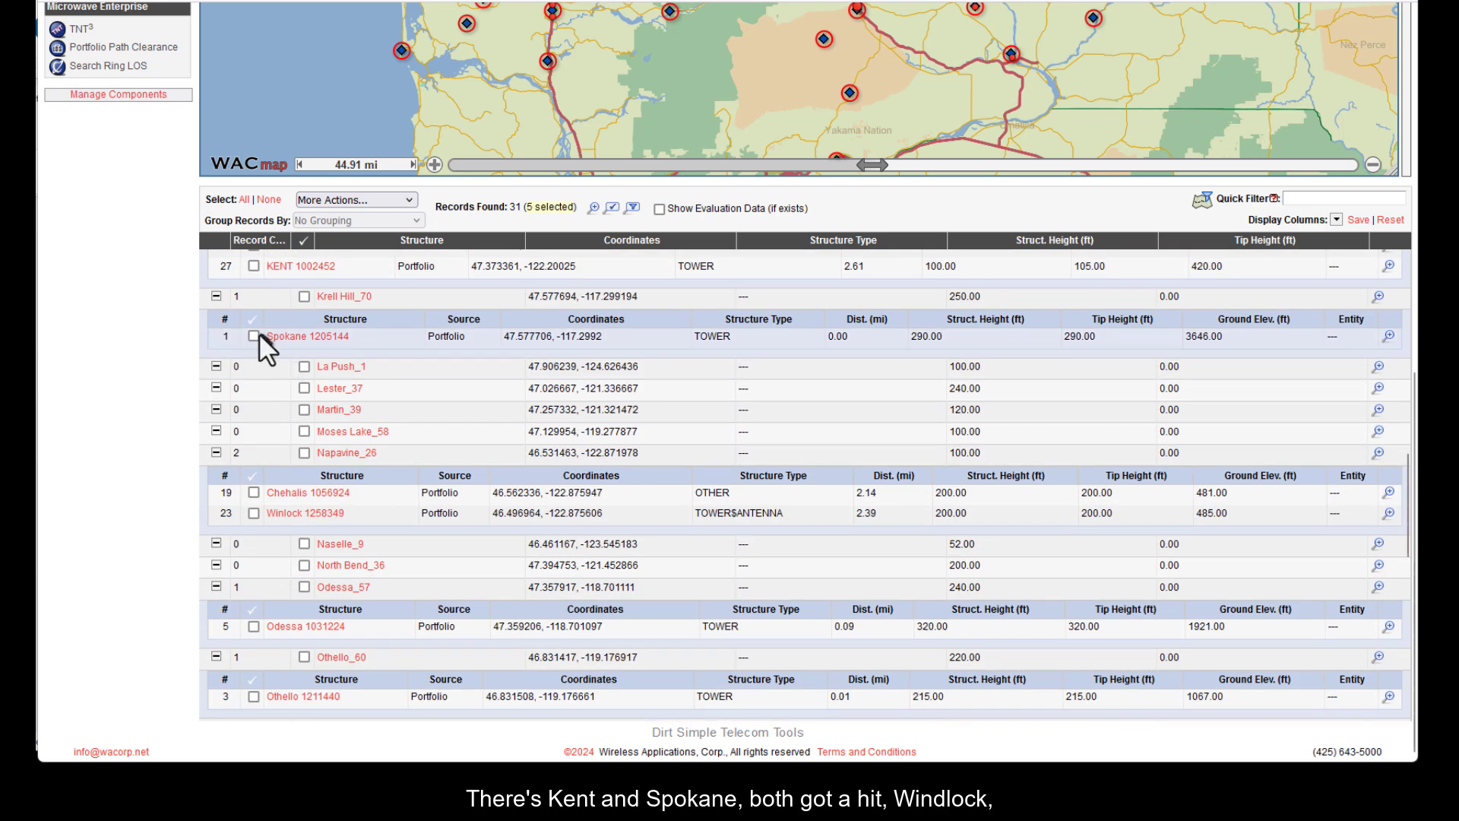
scroll(254, 306, "up", 2)
left_click(253, 472)
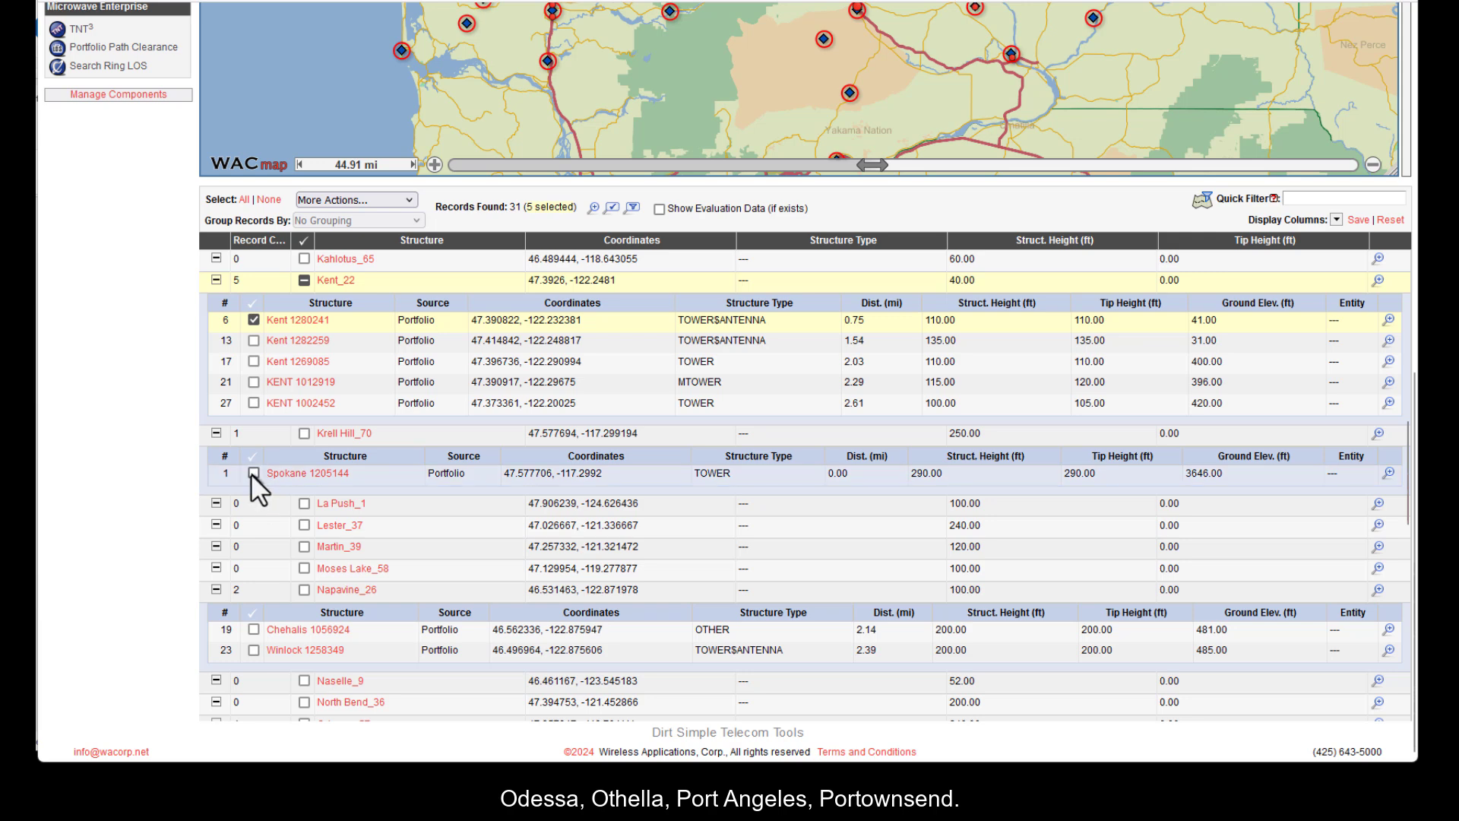
scroll(517, 471, "down", 2)
scroll(508, 452, "down", 1)
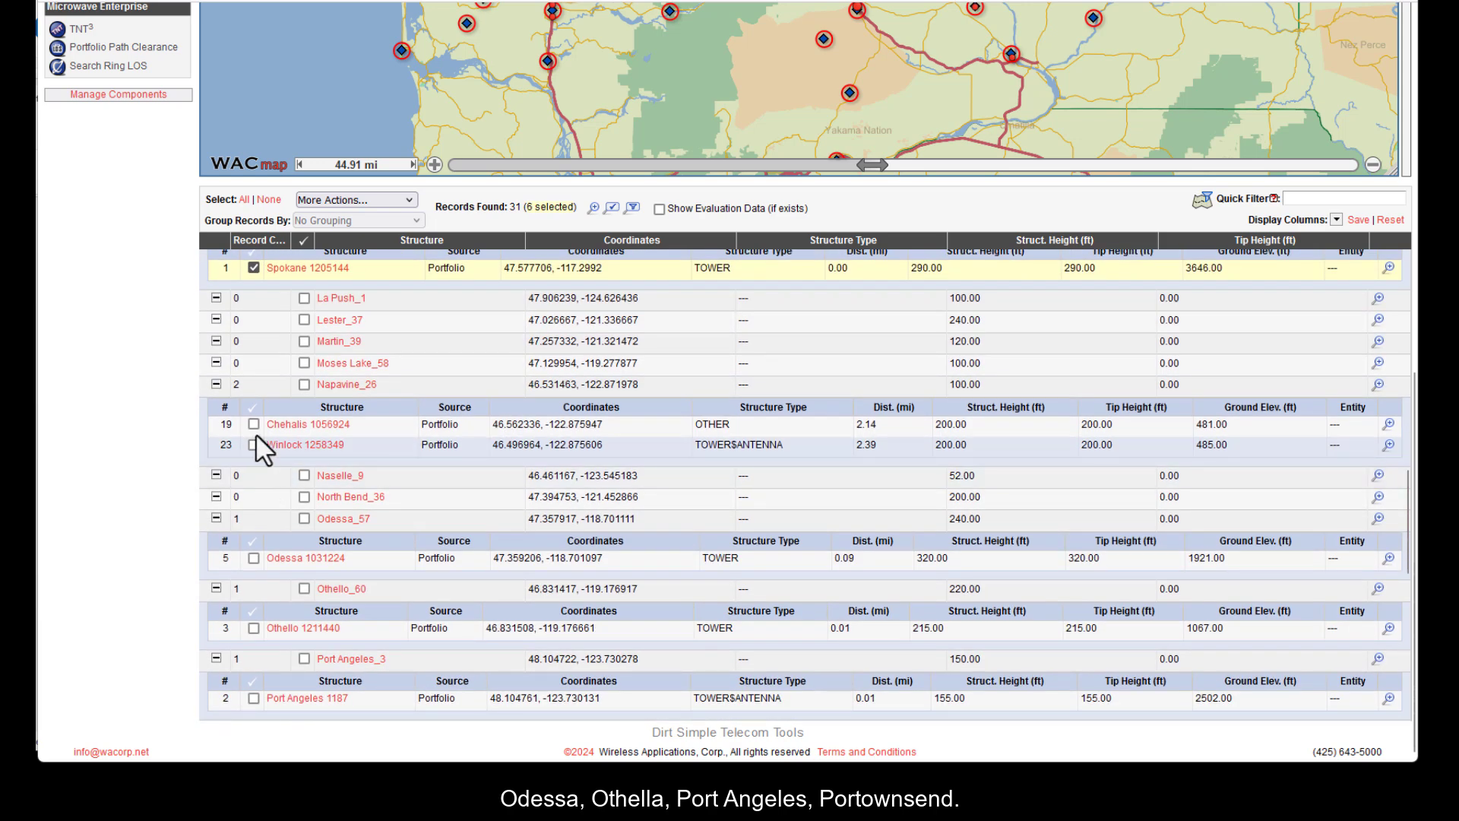
left_click(253, 424)
left_click(254, 444)
left_click(254, 558)
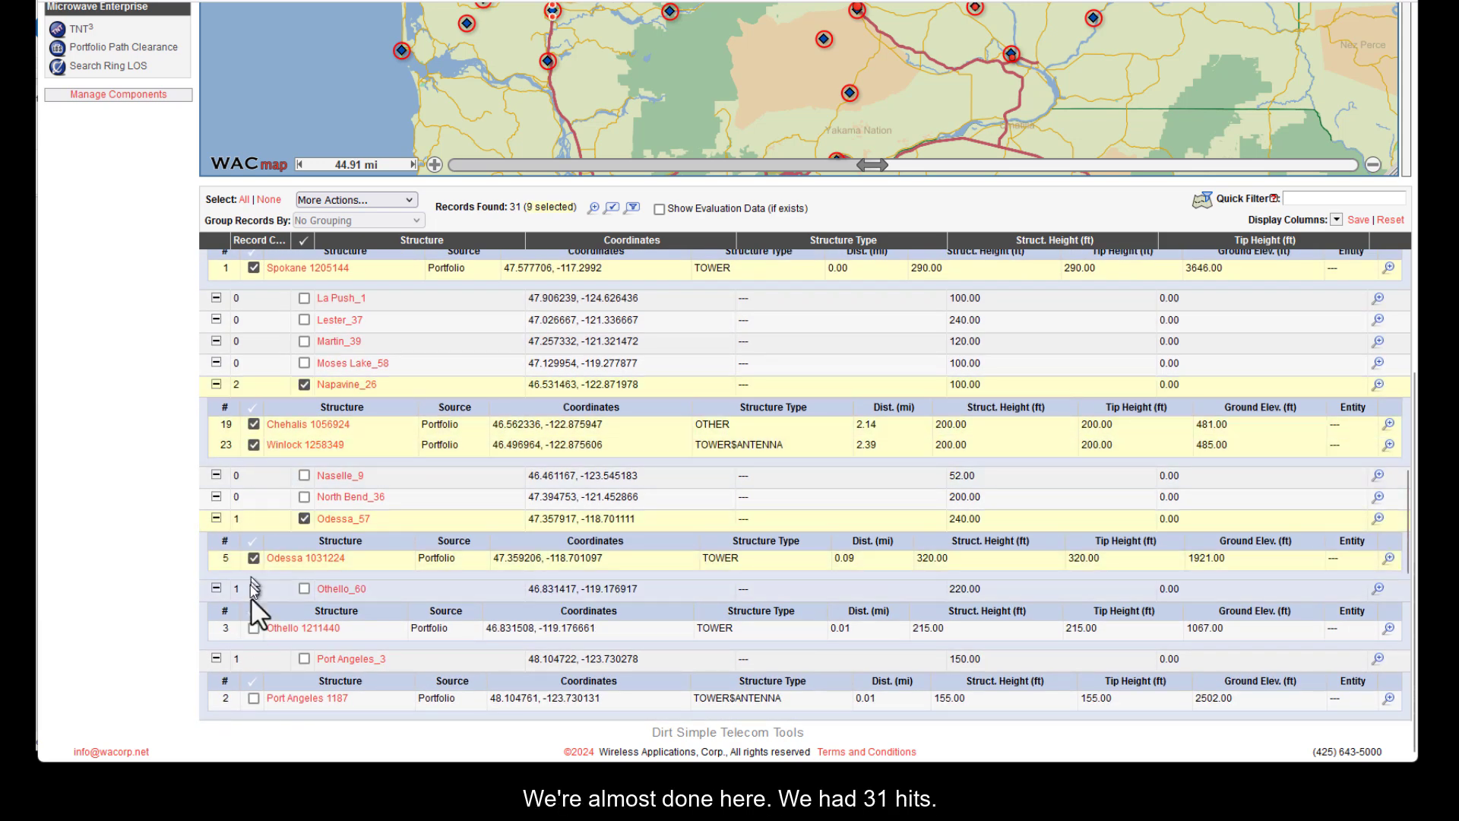
Add Othello 1211440, Port Angeles 1187, Port Townsend 4560 and RICHLAND 1212108 to the selected tower hits.
left_click(254, 628)
scroll(258, 617, "down", 3)
left_click(254, 493)
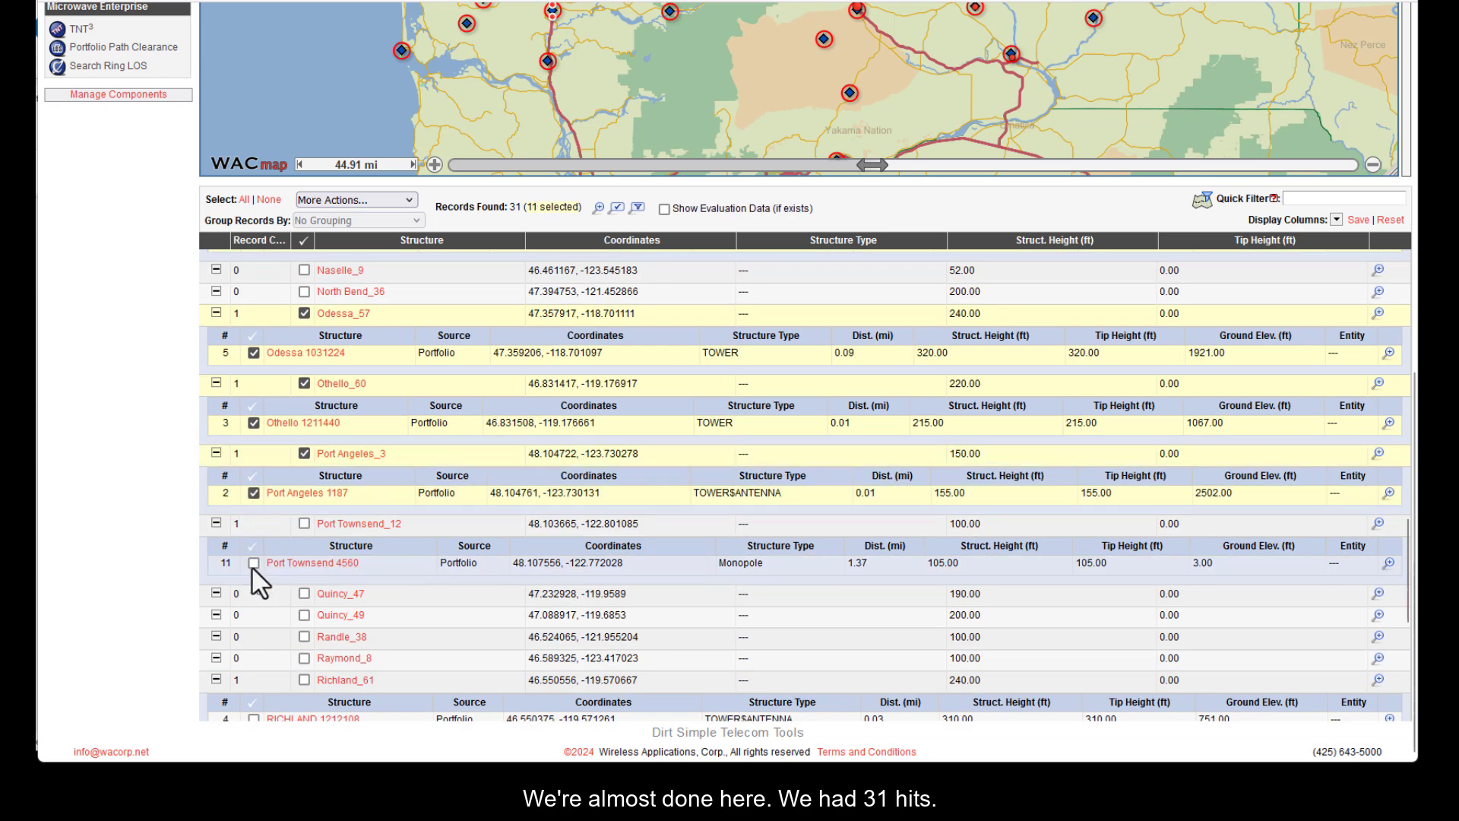
left_click(254, 563)
scroll(274, 532, "down", 5)
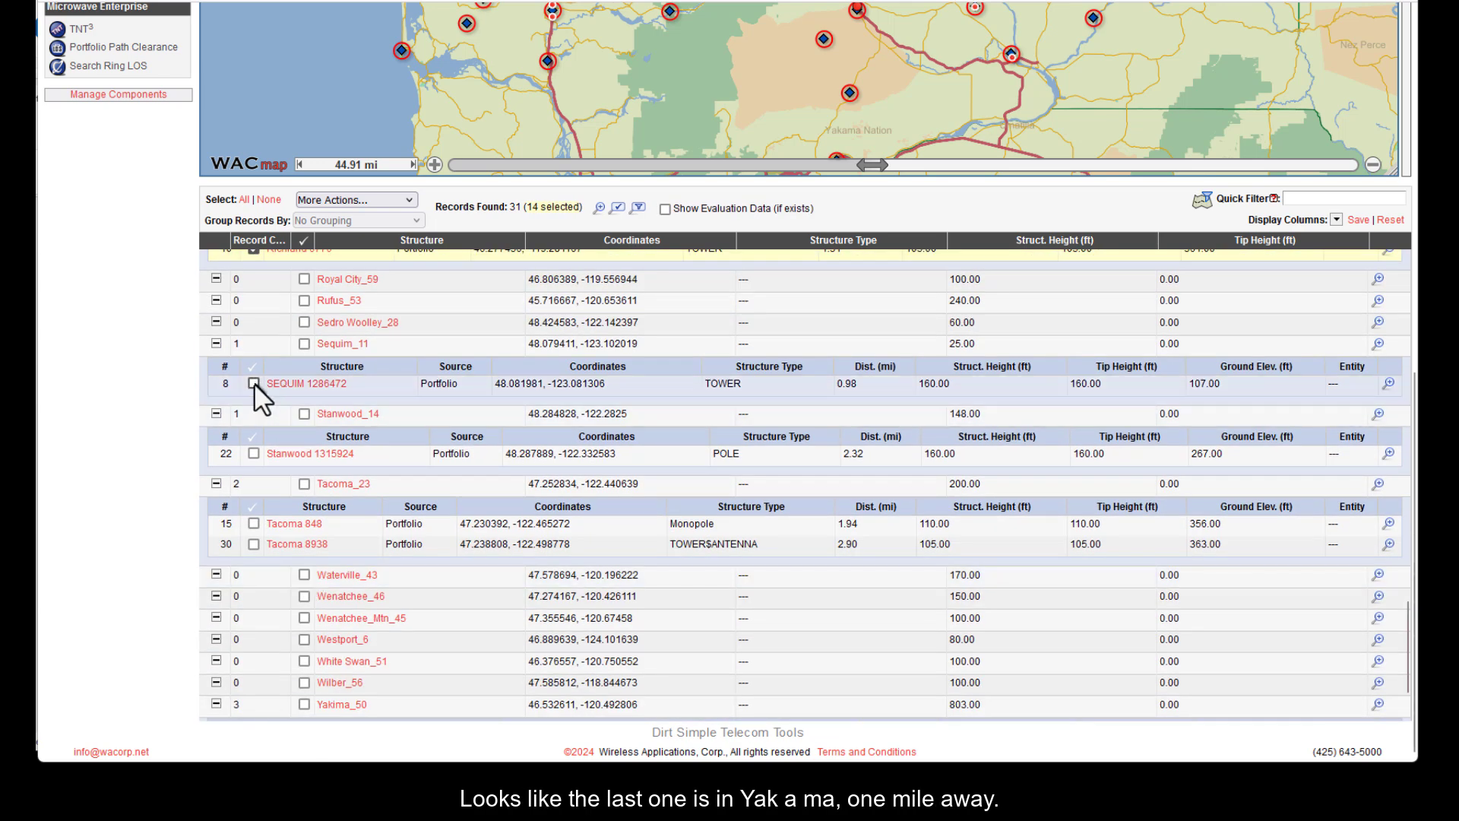
Extend the selected tower hits with SEQUIM 1286472, Stanwood 1315924, Tacoma 848 and Yakima 1061643.
left_click(253, 383)
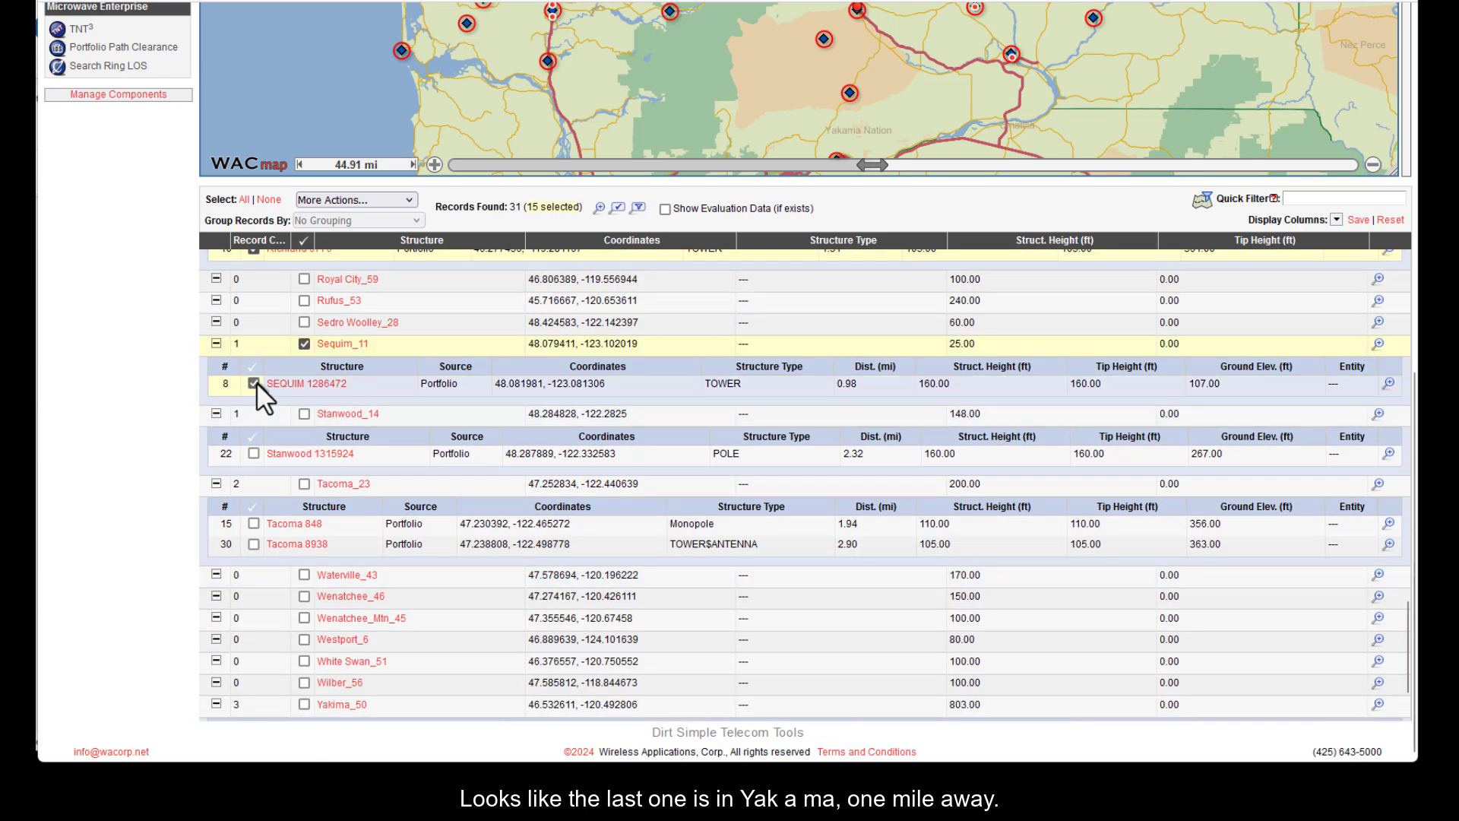
left_click(254, 523)
scroll(319, 544, "down", 2)
left_click(253, 658)
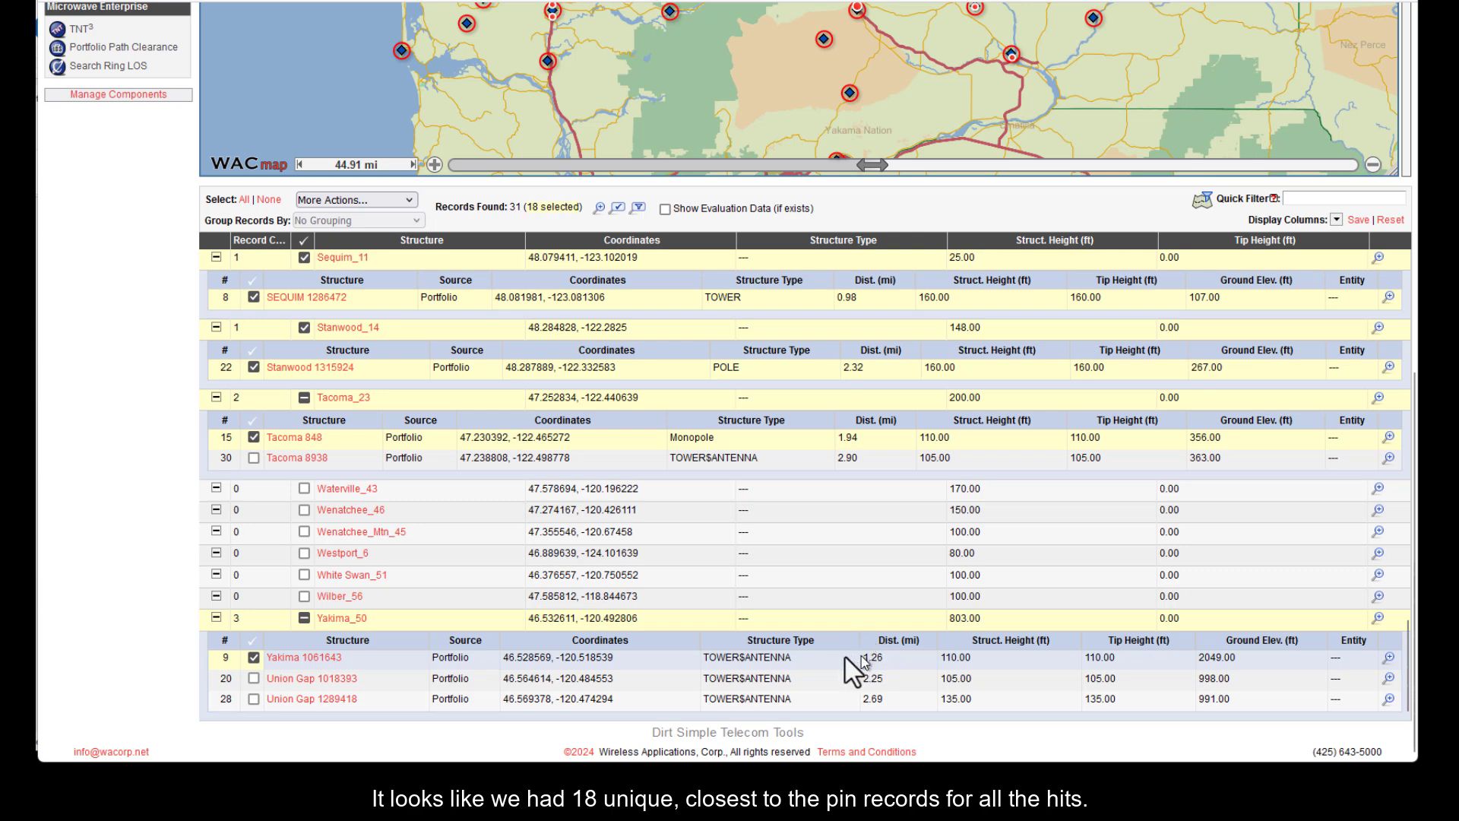
Add the selected tower hits to a new portfolio named My_Results_cr, with Consolidot sites enabled at a 50 ft radius.
scroll(330, 474, "up", 10)
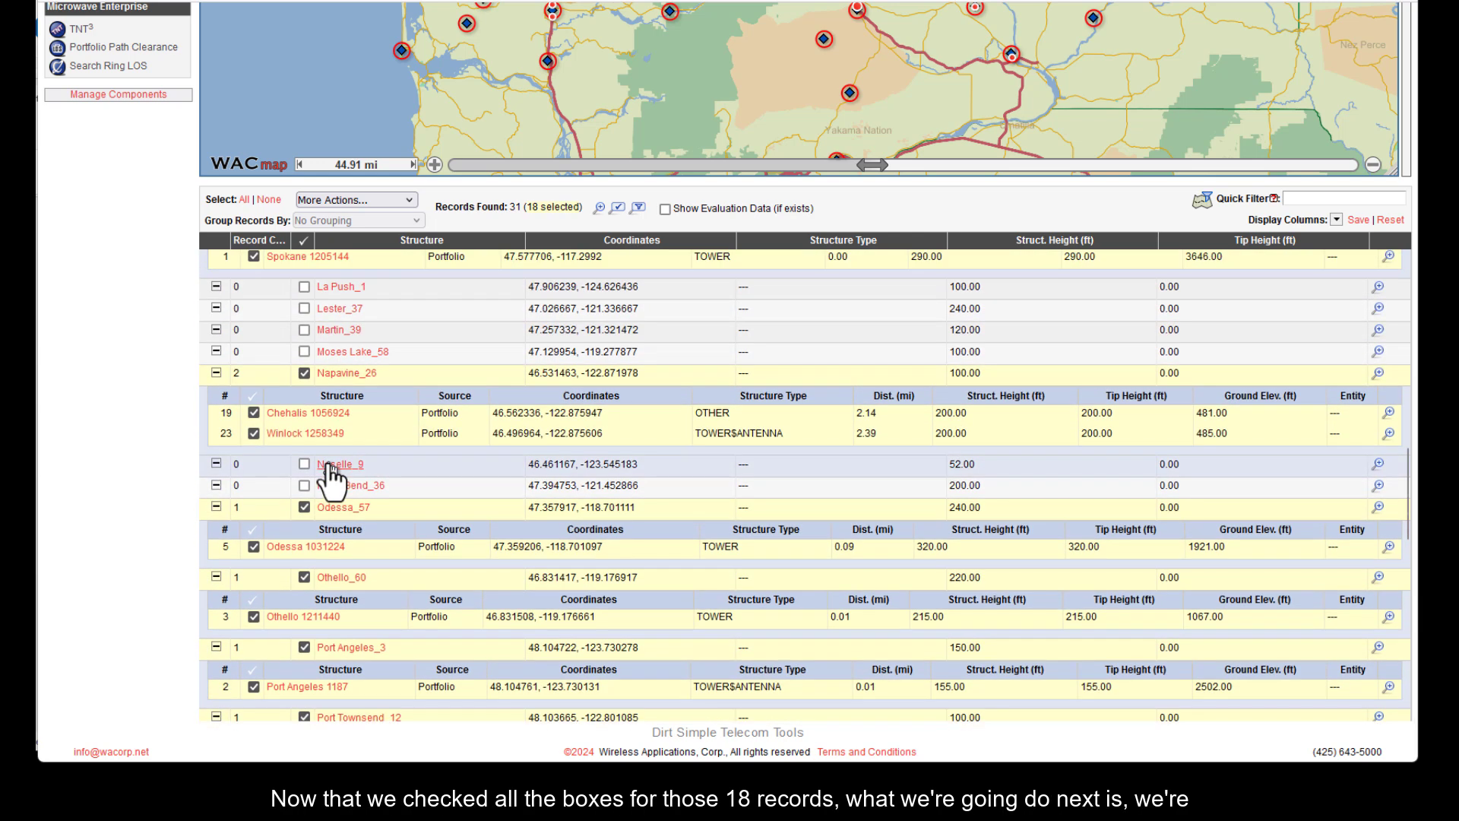
scroll(331, 475, "up", 6)
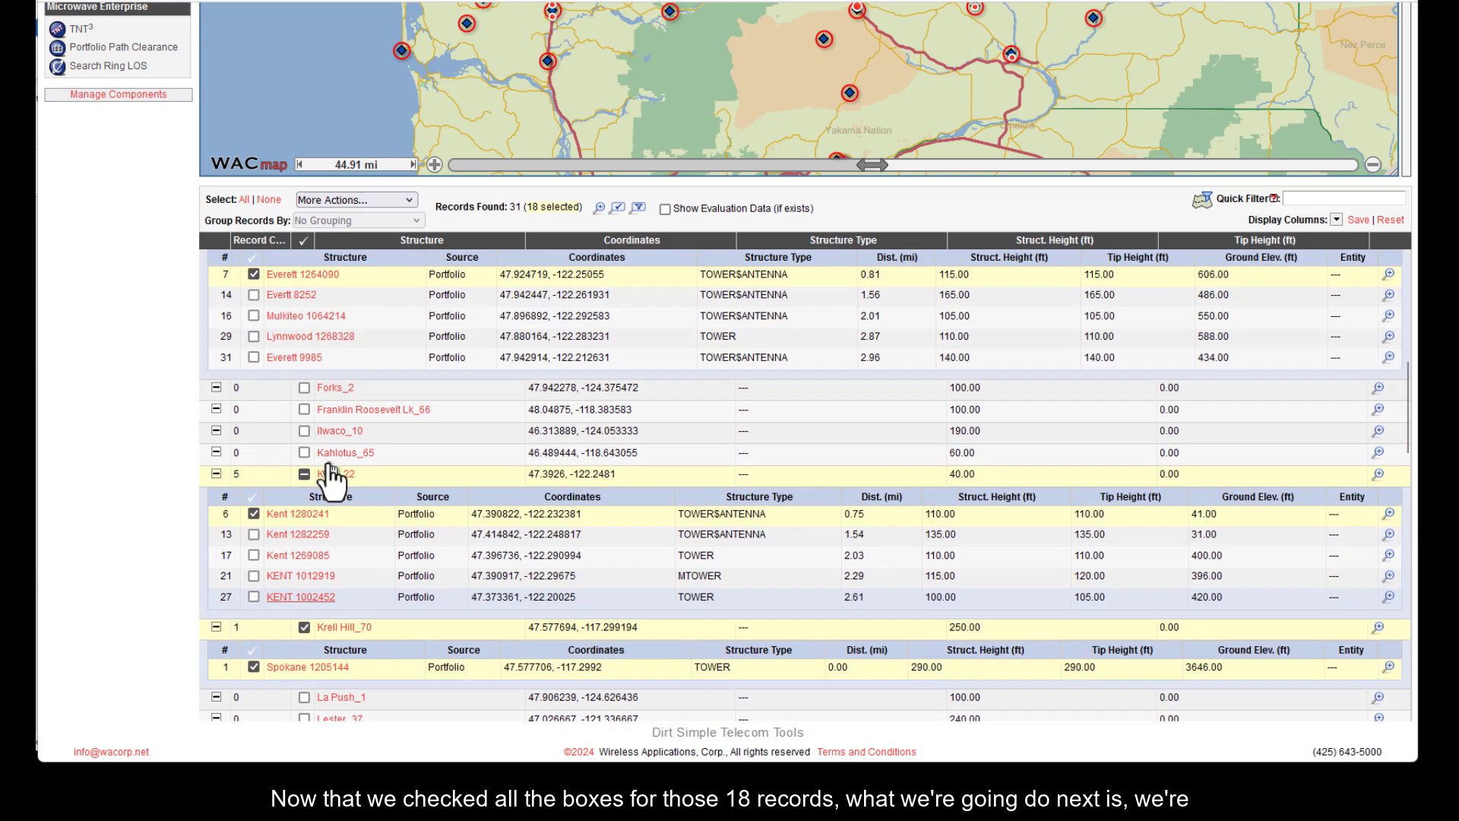
scroll(330, 475, "up", 4)
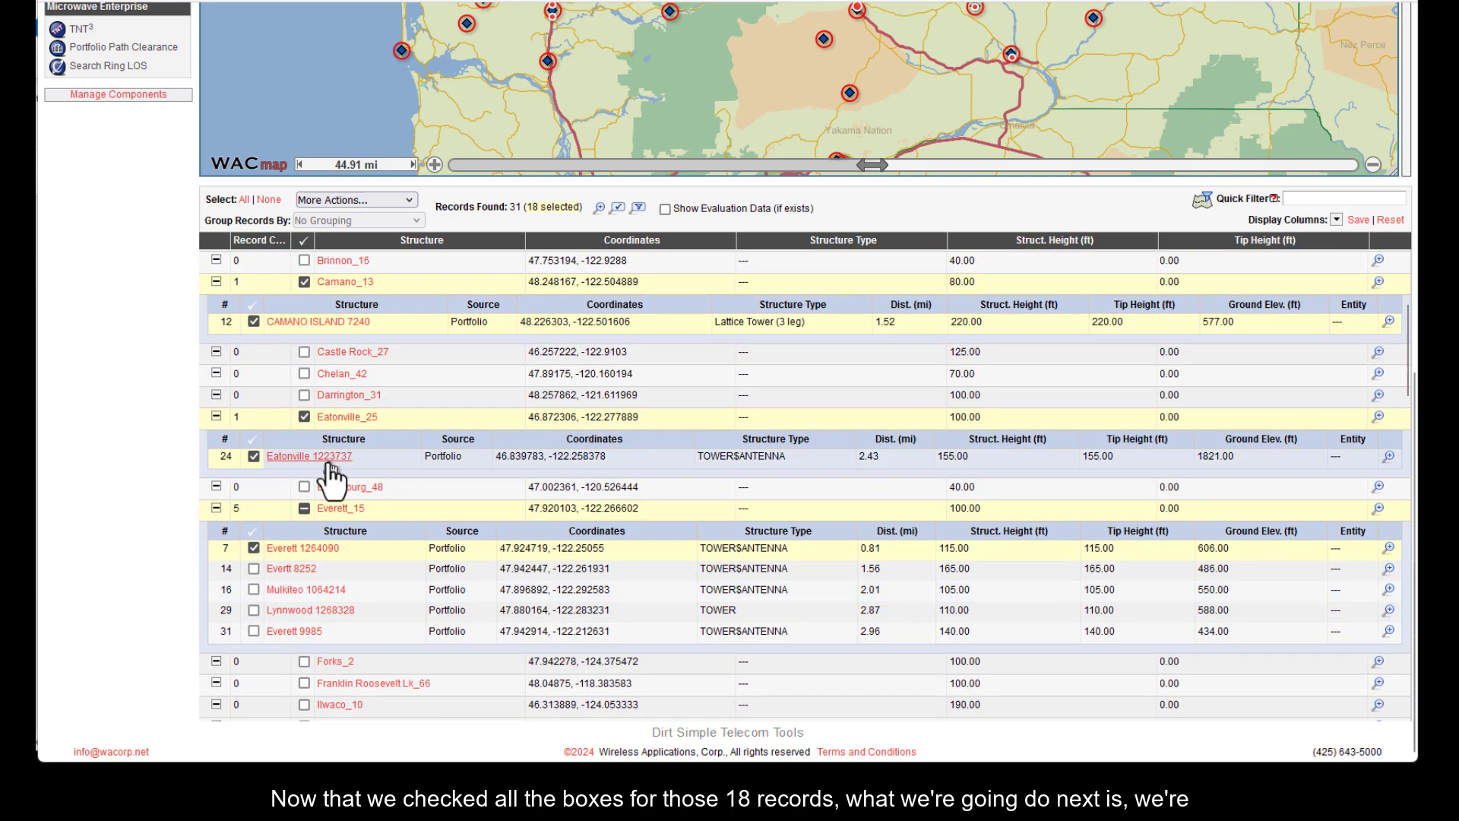
scroll(328, 473, "up", 5)
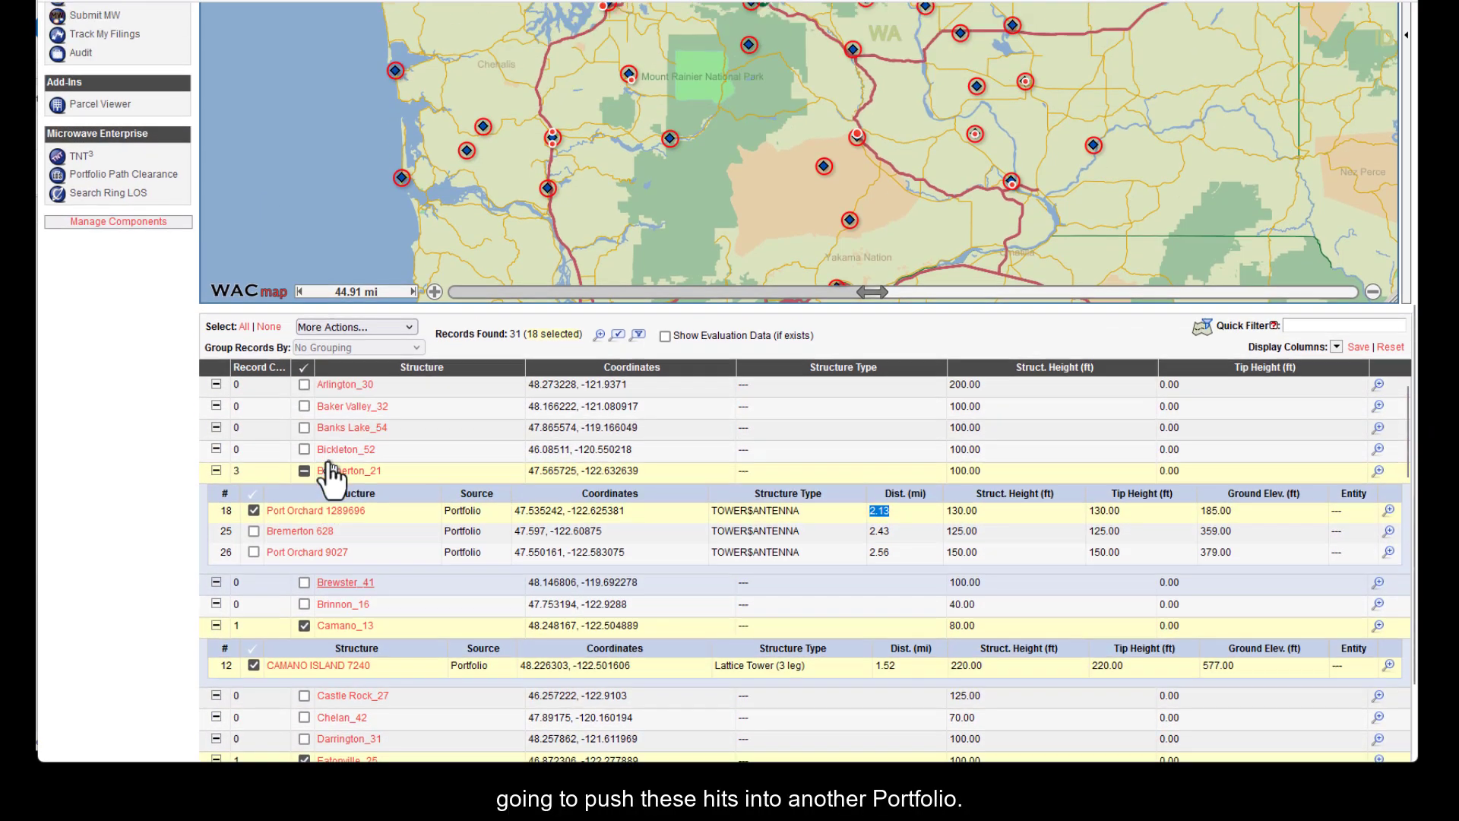
scroll(331, 474, "up", 2)
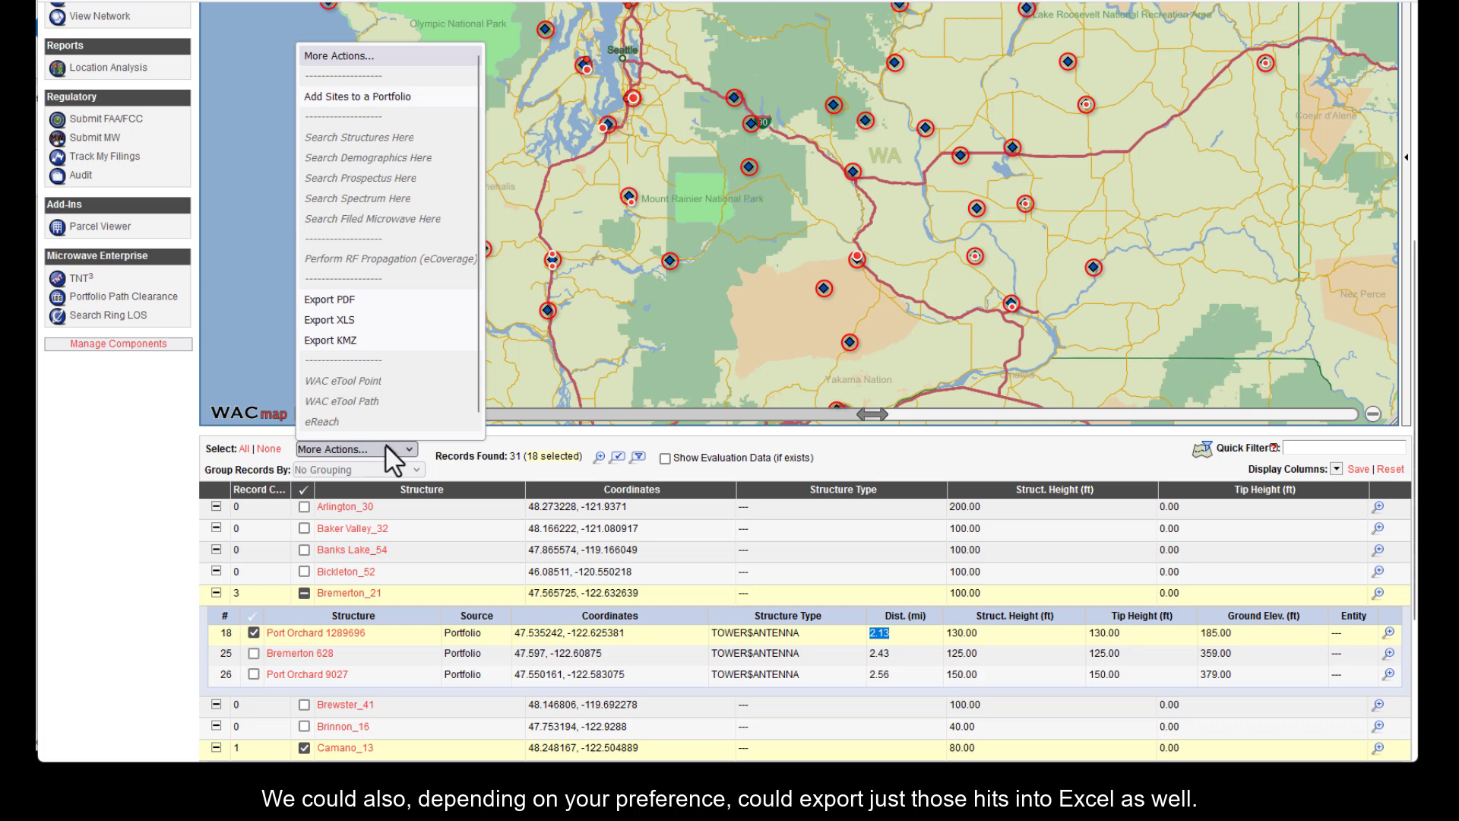
scroll(383, 403, "down", 1)
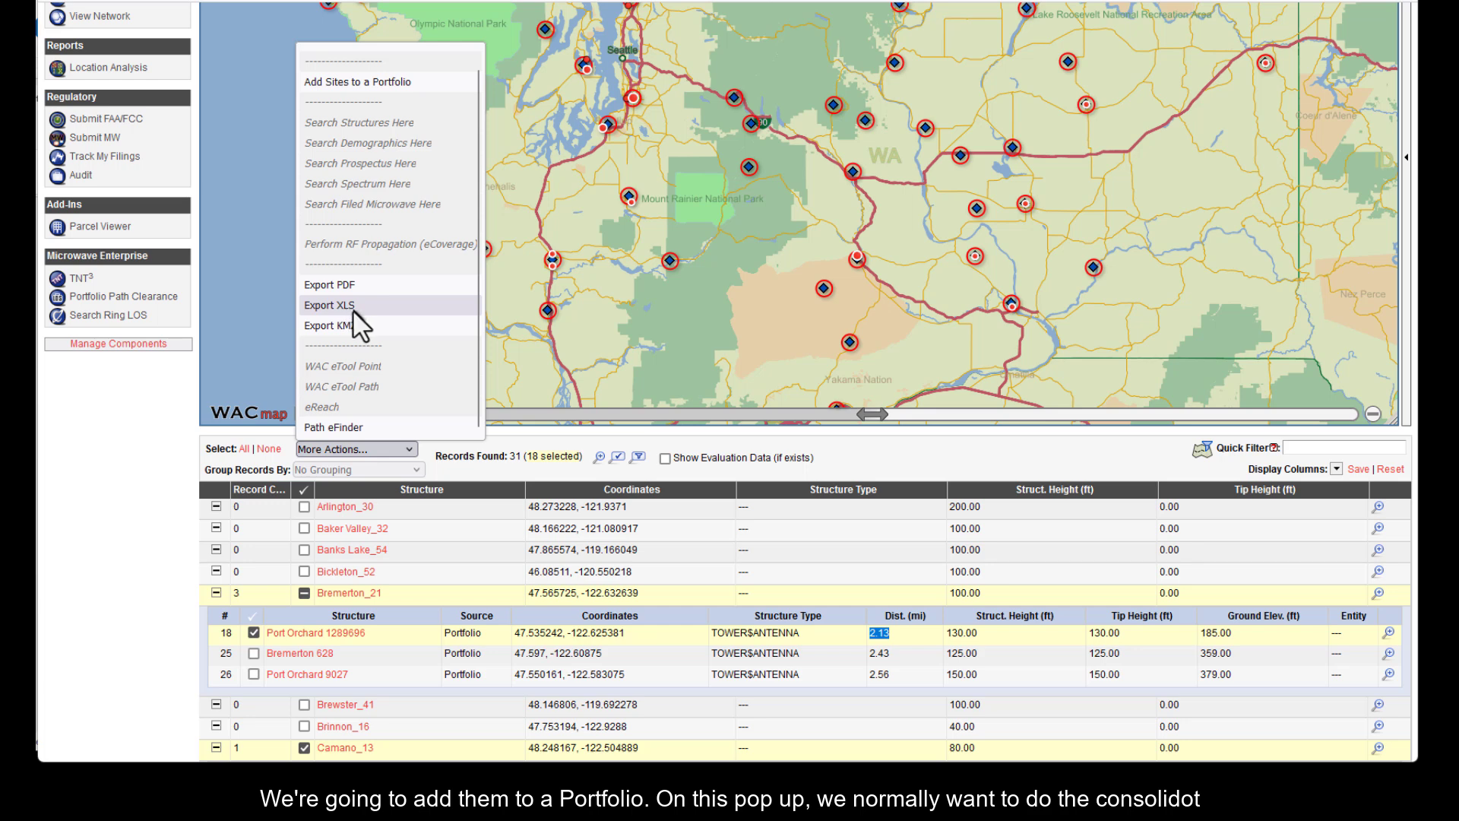
left_click(352, 85)
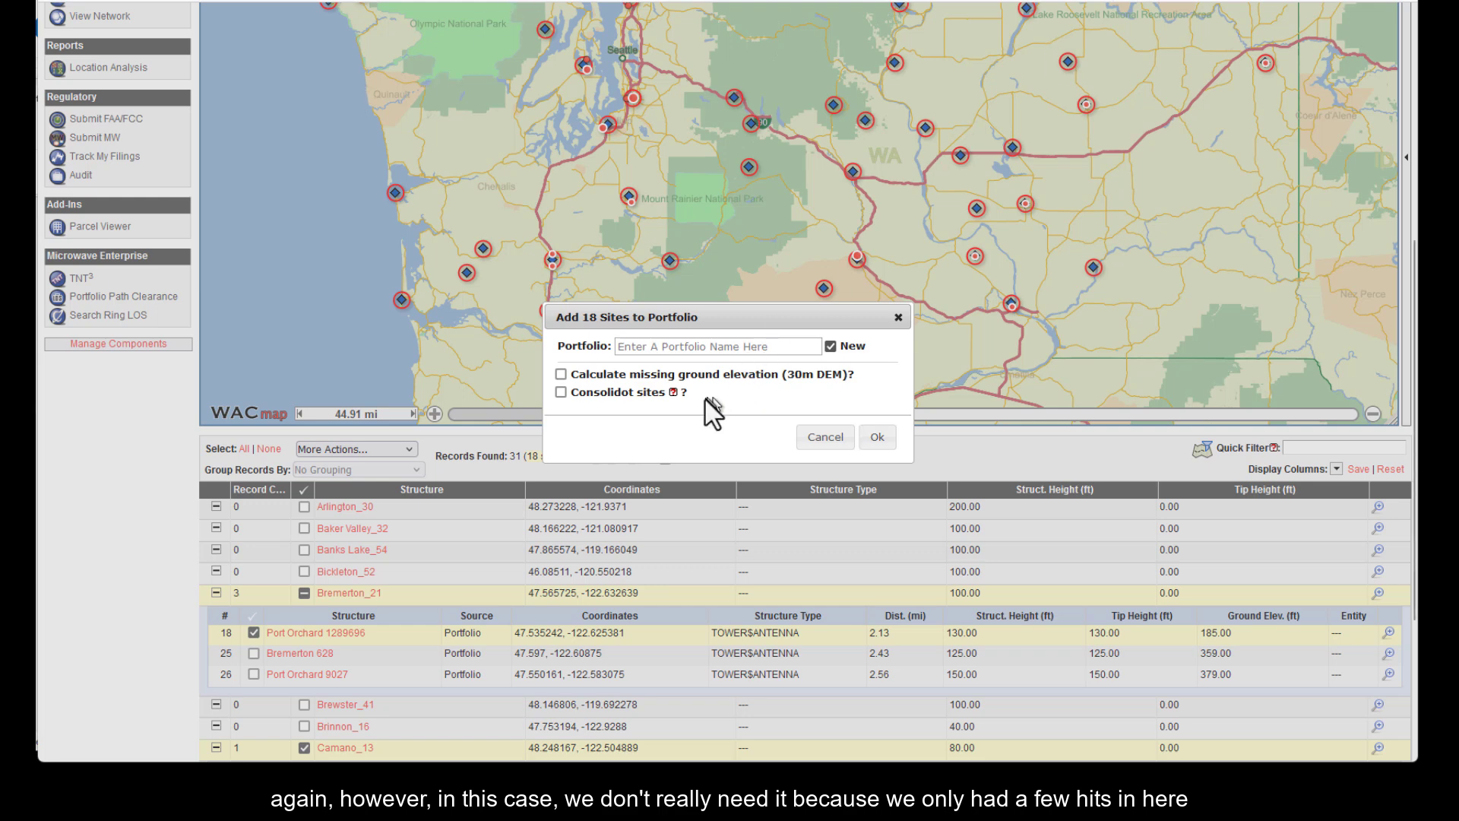
left_click(563, 392)
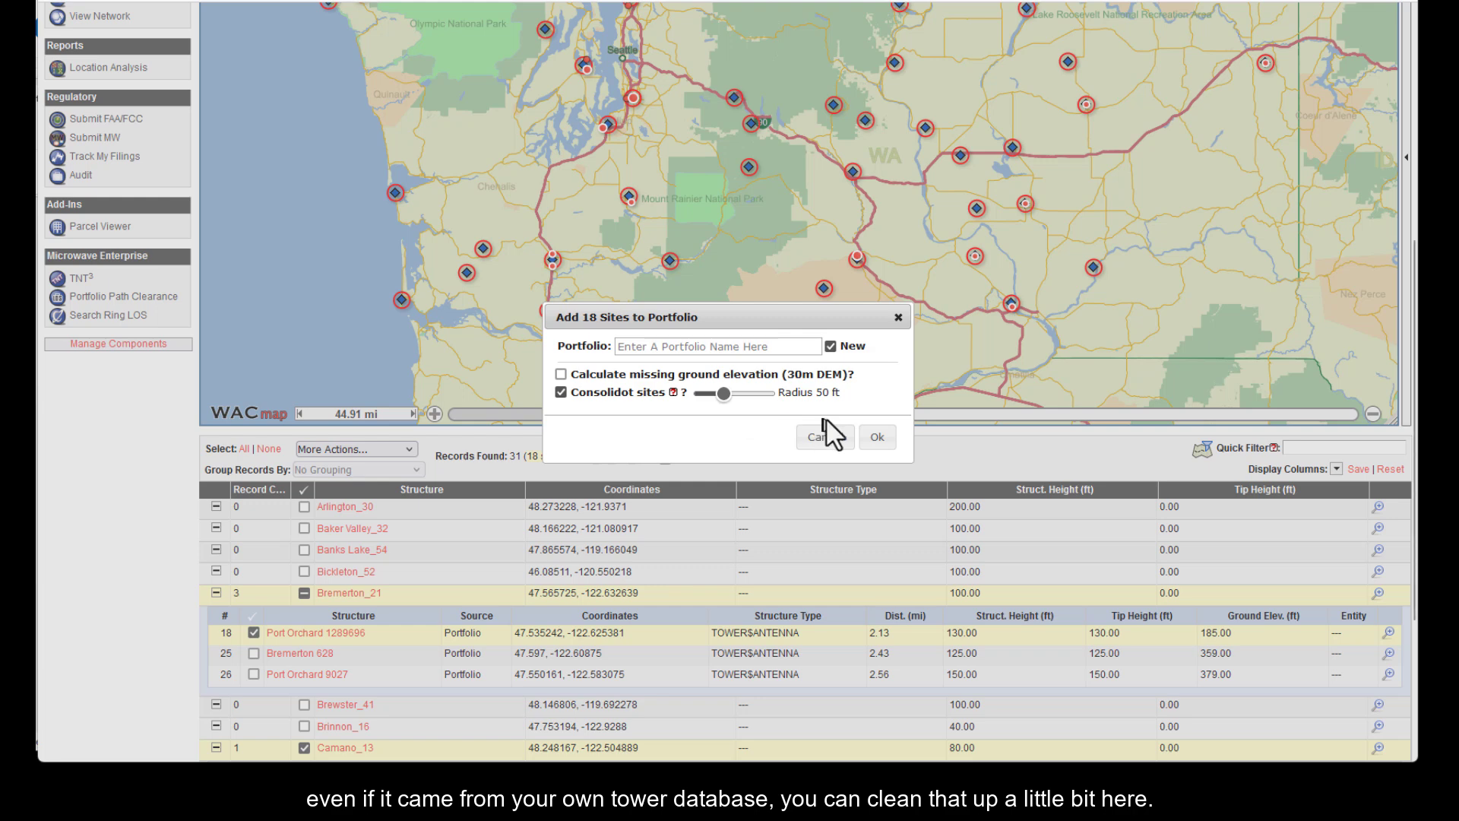
left_click(789, 346)
type("M")
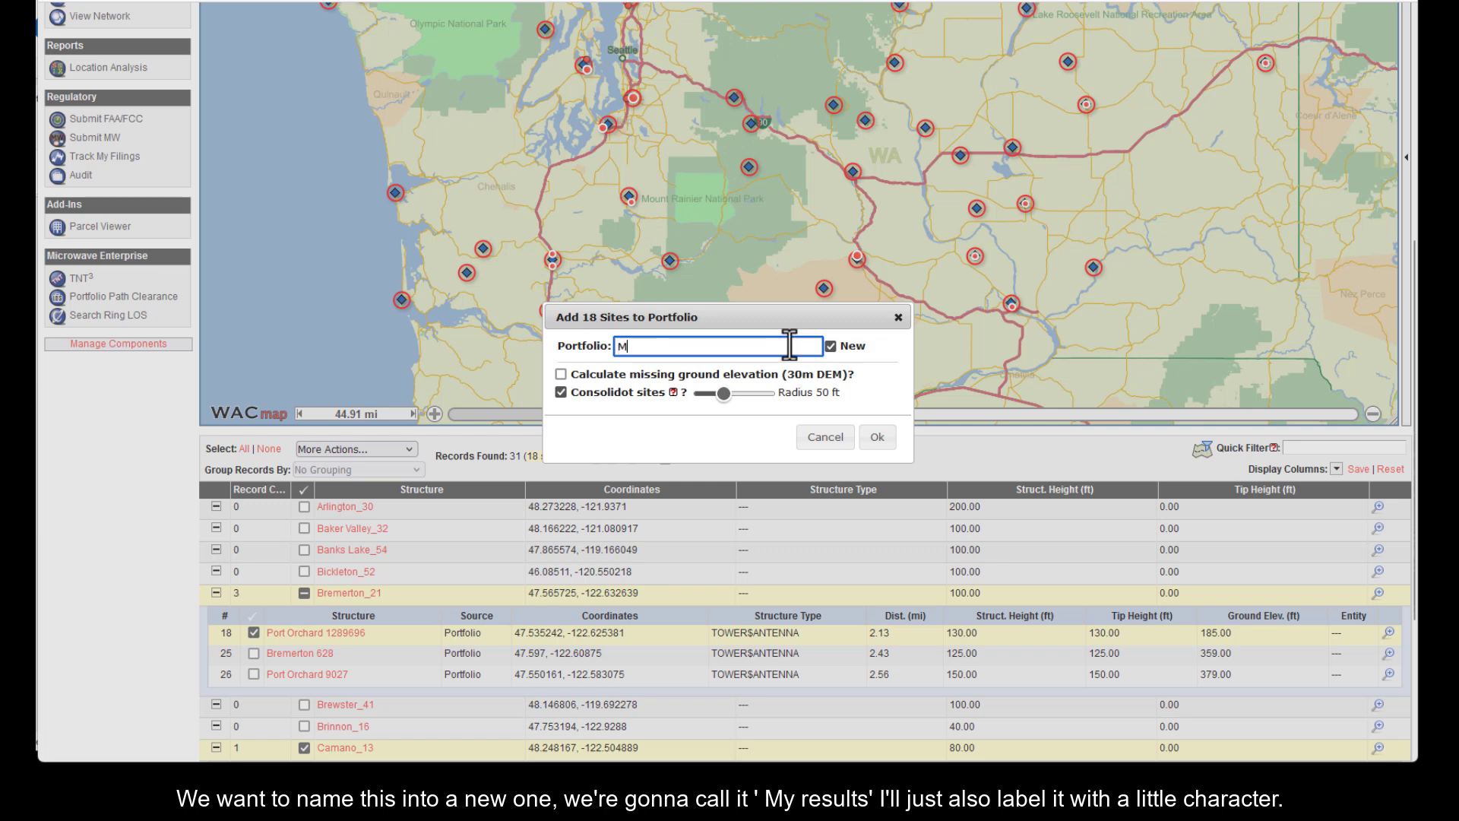
type("y_Results")
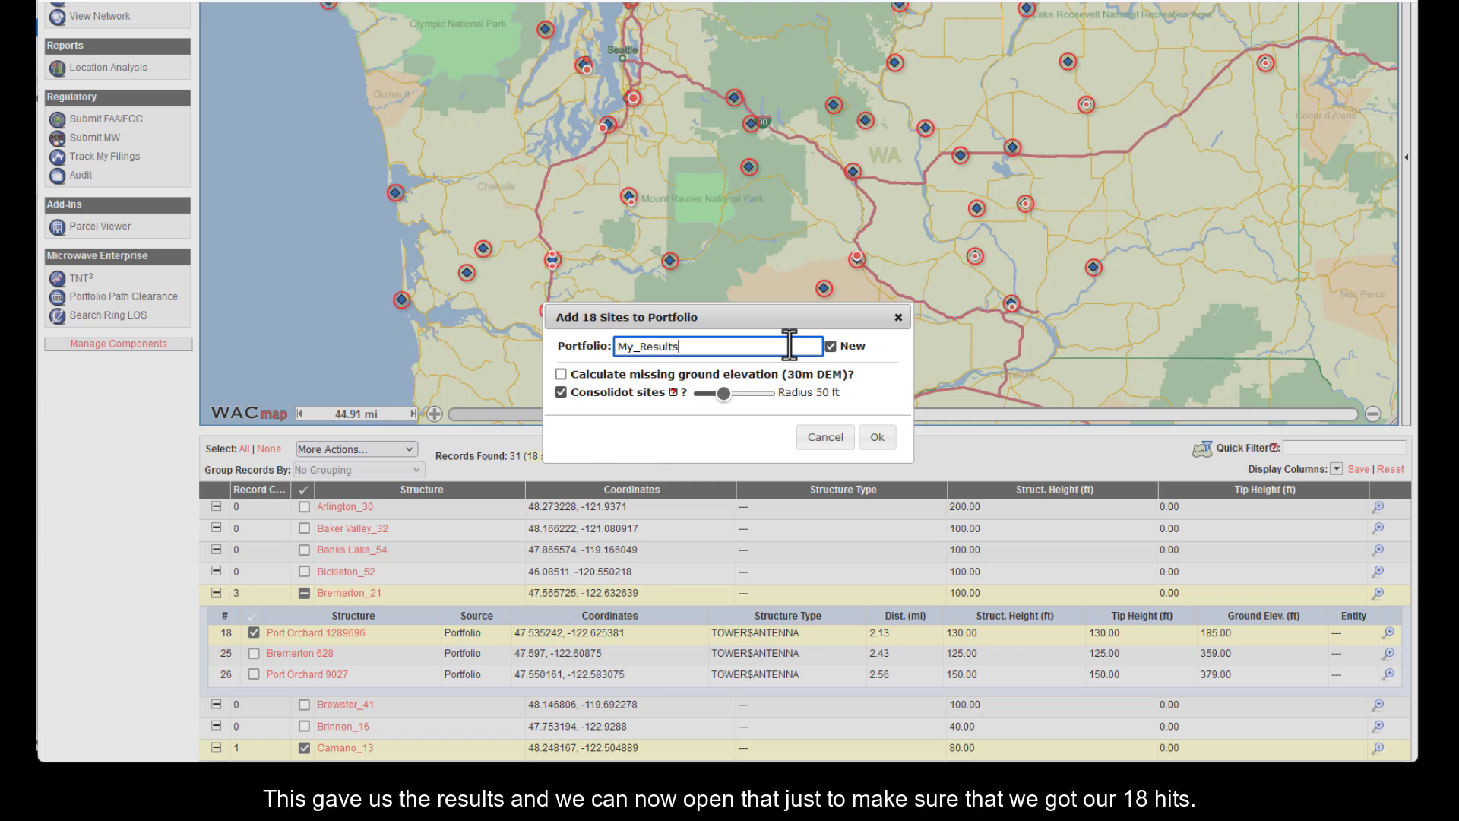
type("_cr")
left_click(877, 438)
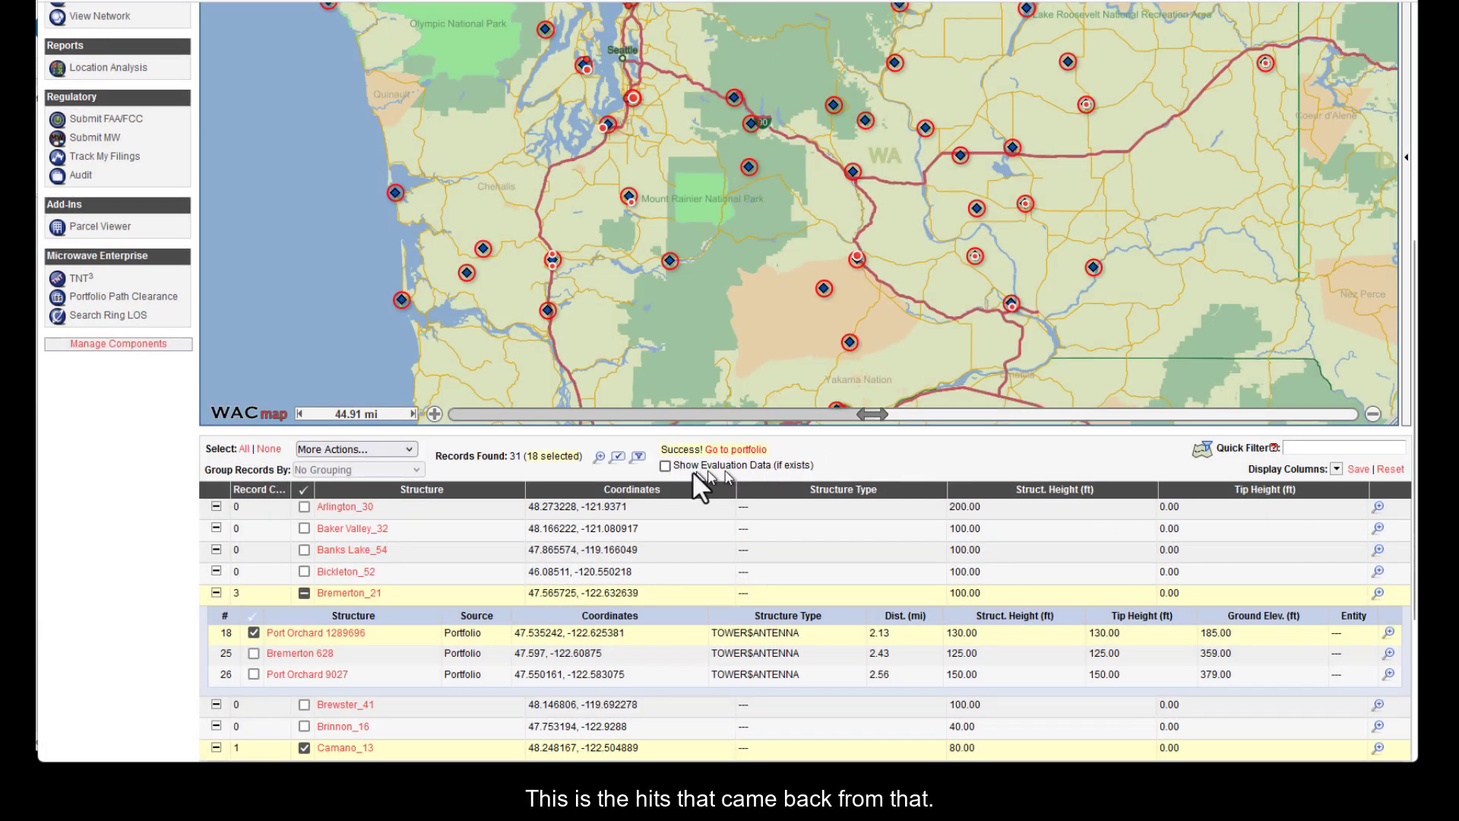
Open the My_Results_cr portfolio and review its sites on the map by selecting all of them and clearing the selection.
left_click(746, 452)
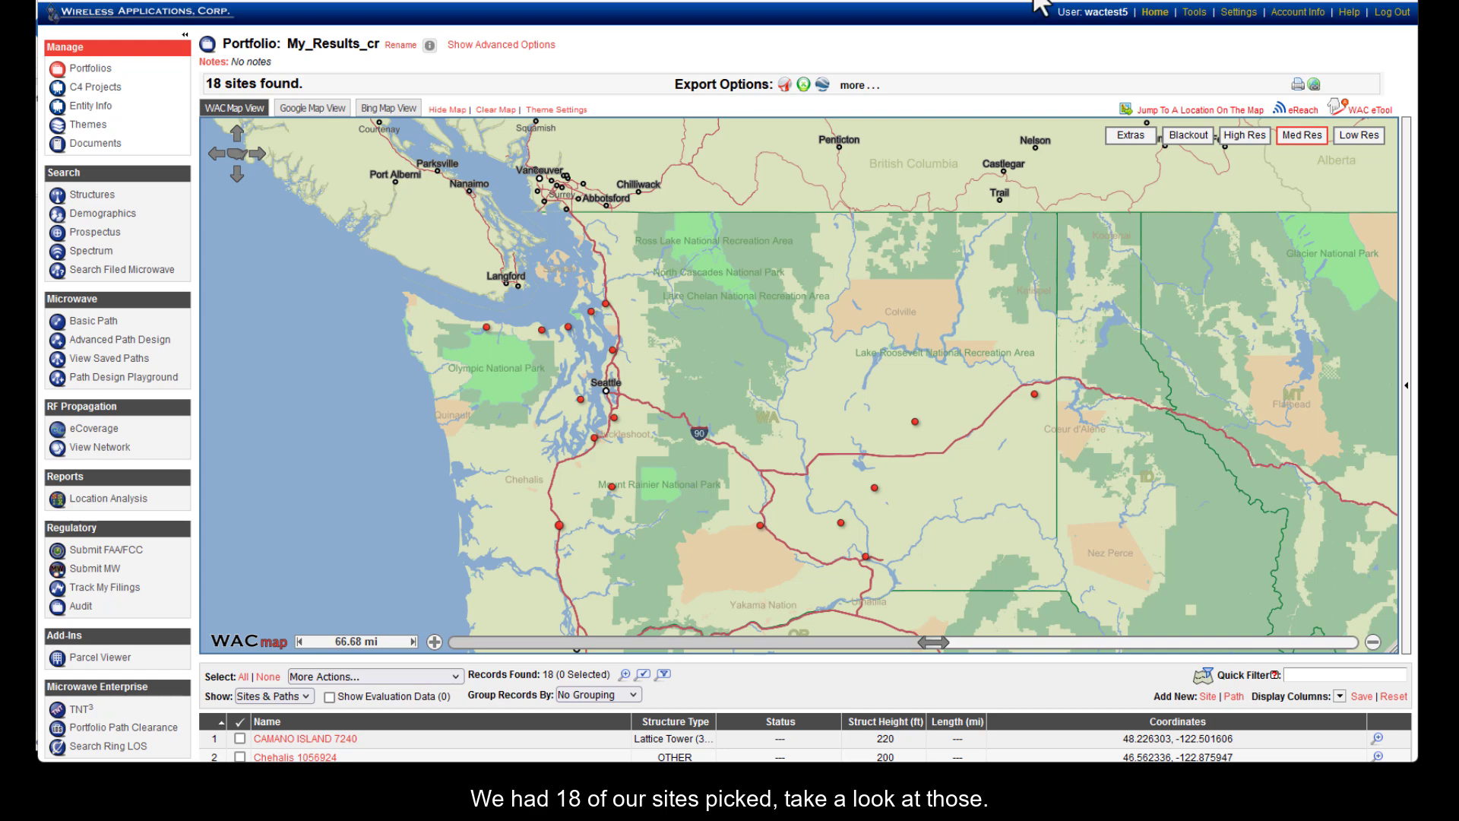
scroll(185, 256, "down", 3)
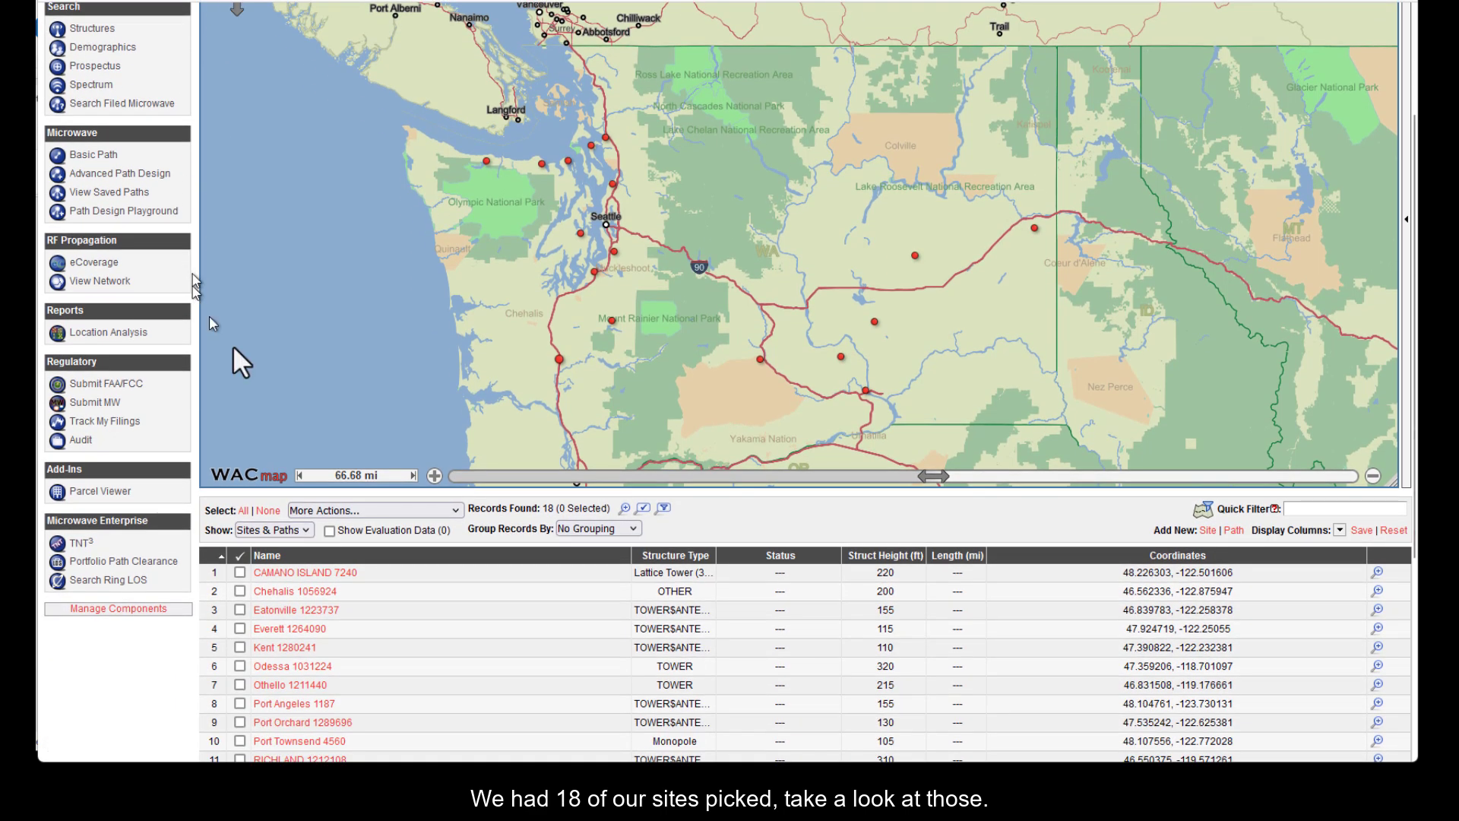
left_click(243, 512)
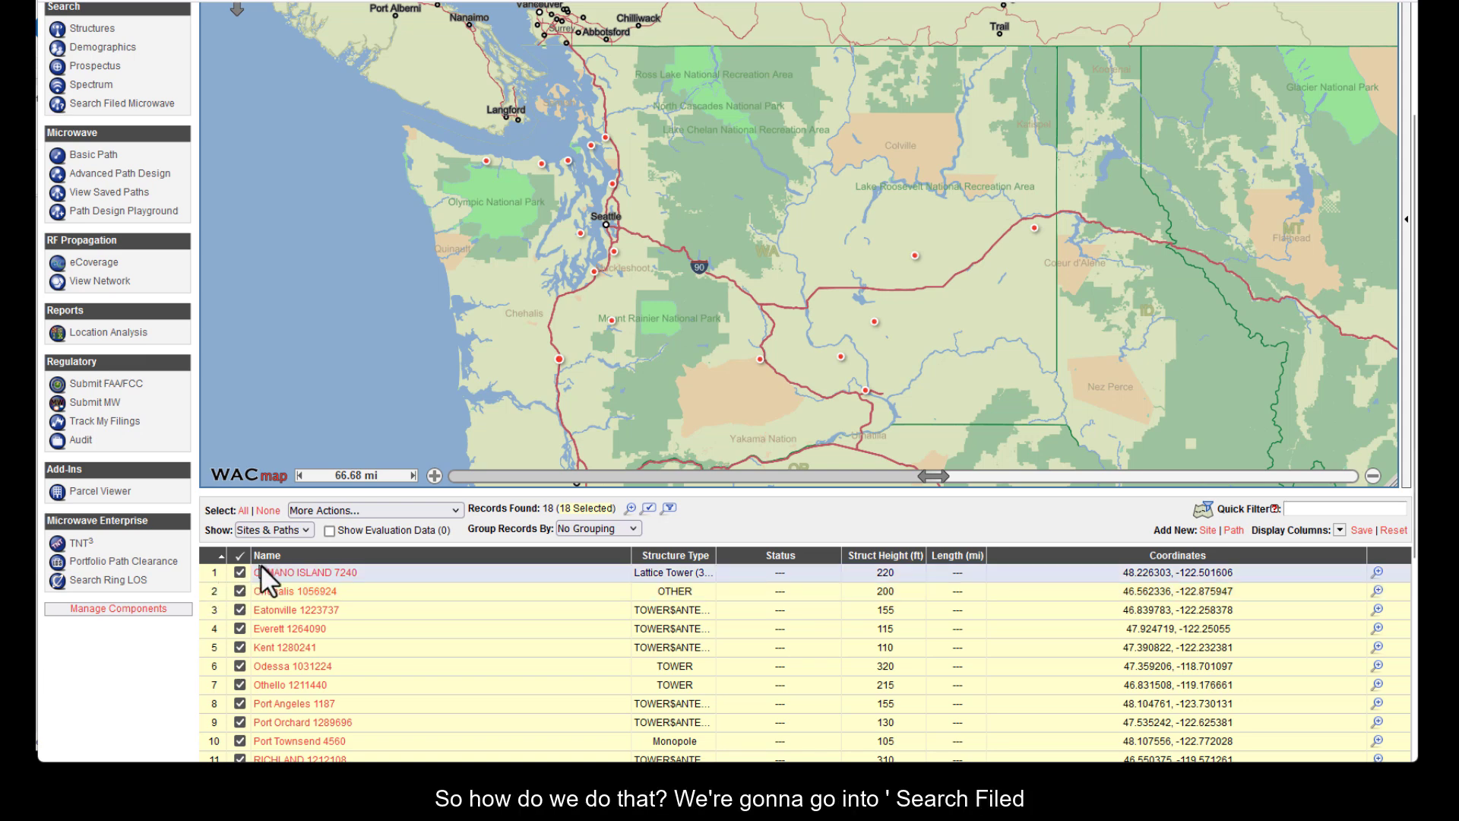
left_click(268, 511)
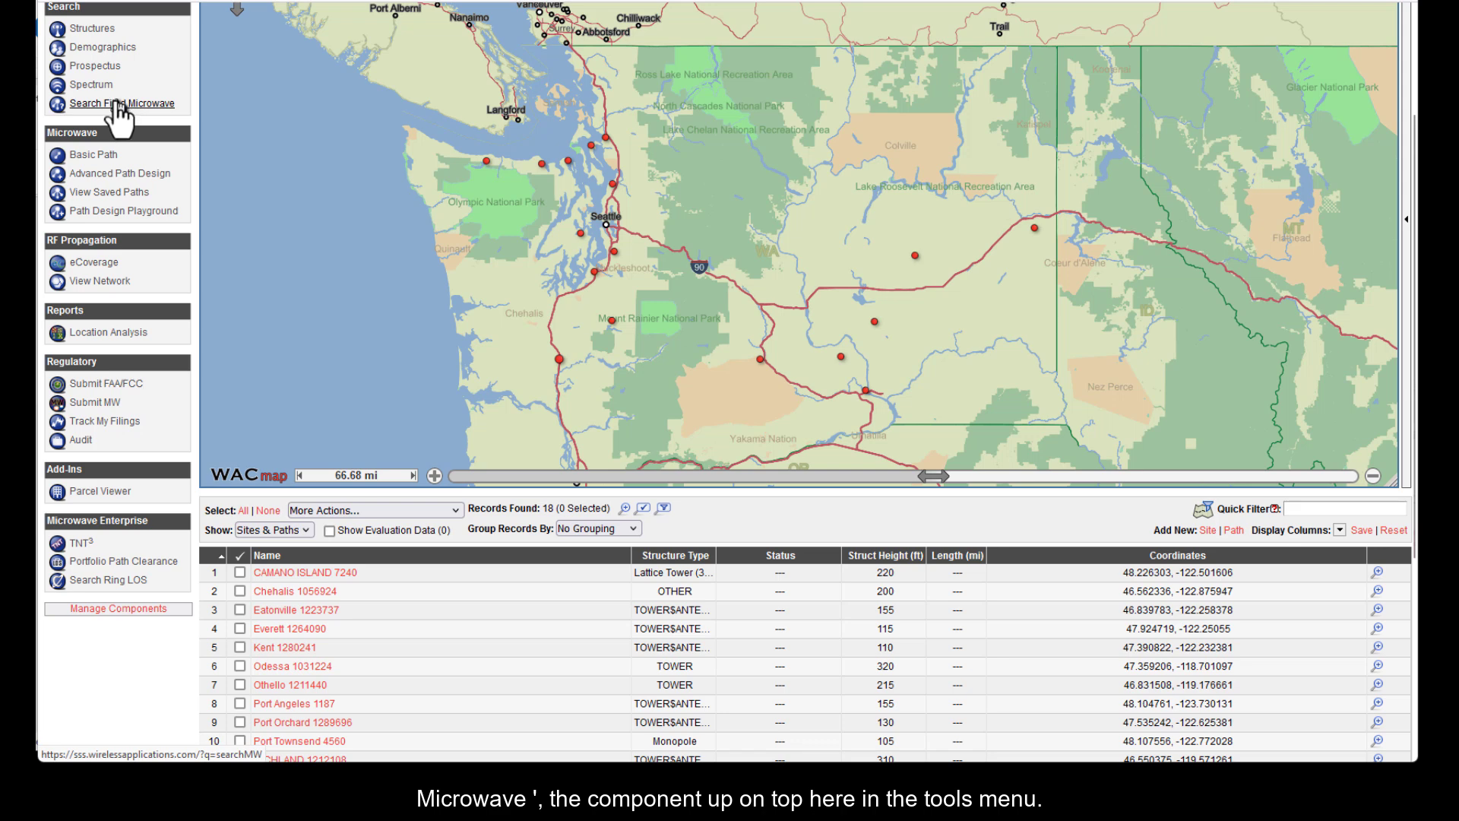
Set up an advanced filed microwave search for the entity Washington, State of, with High/Low Modulation enabled.
scroll(68, 103, "up", 3)
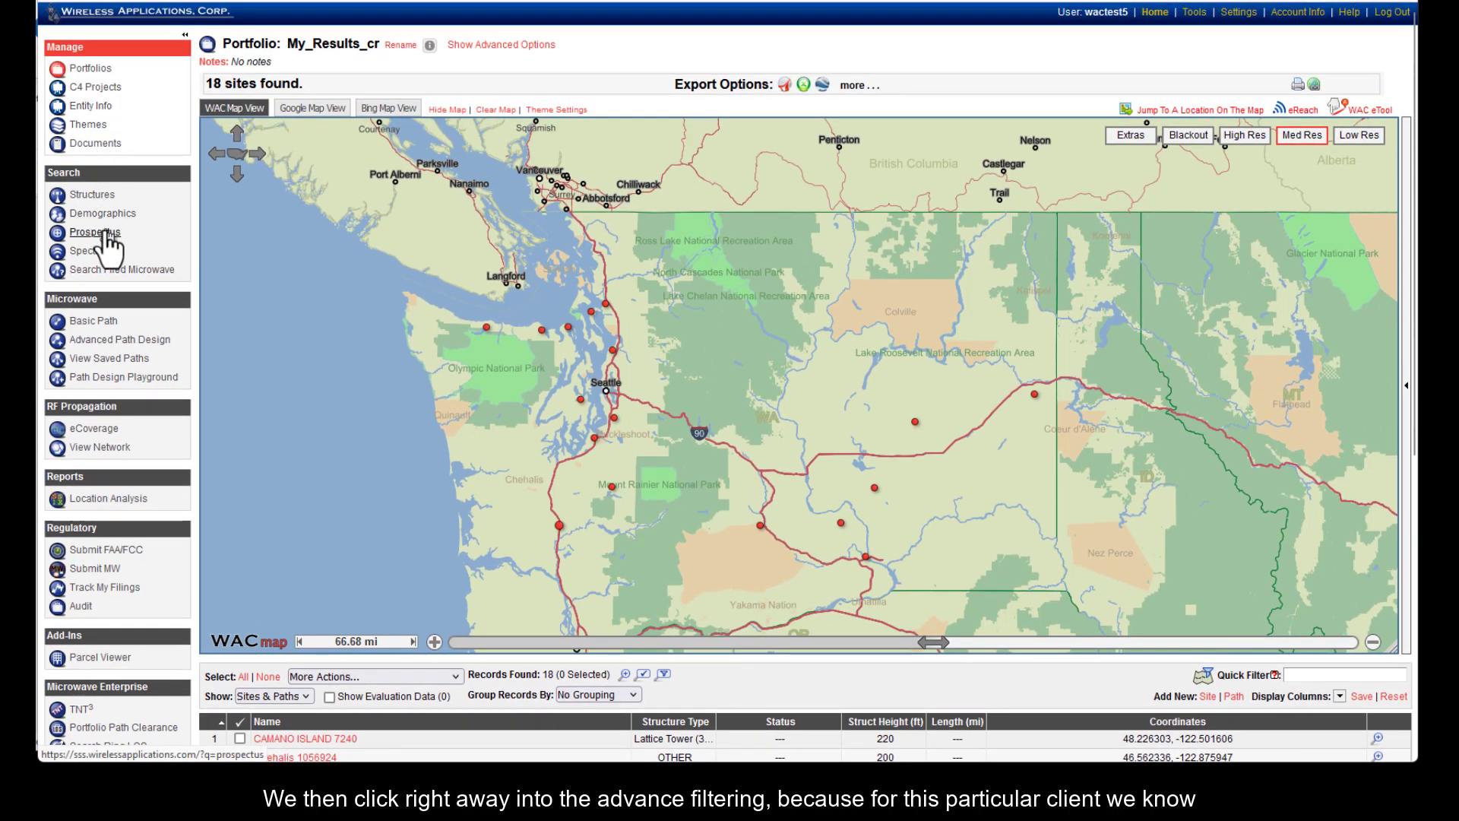
left_click(122, 271)
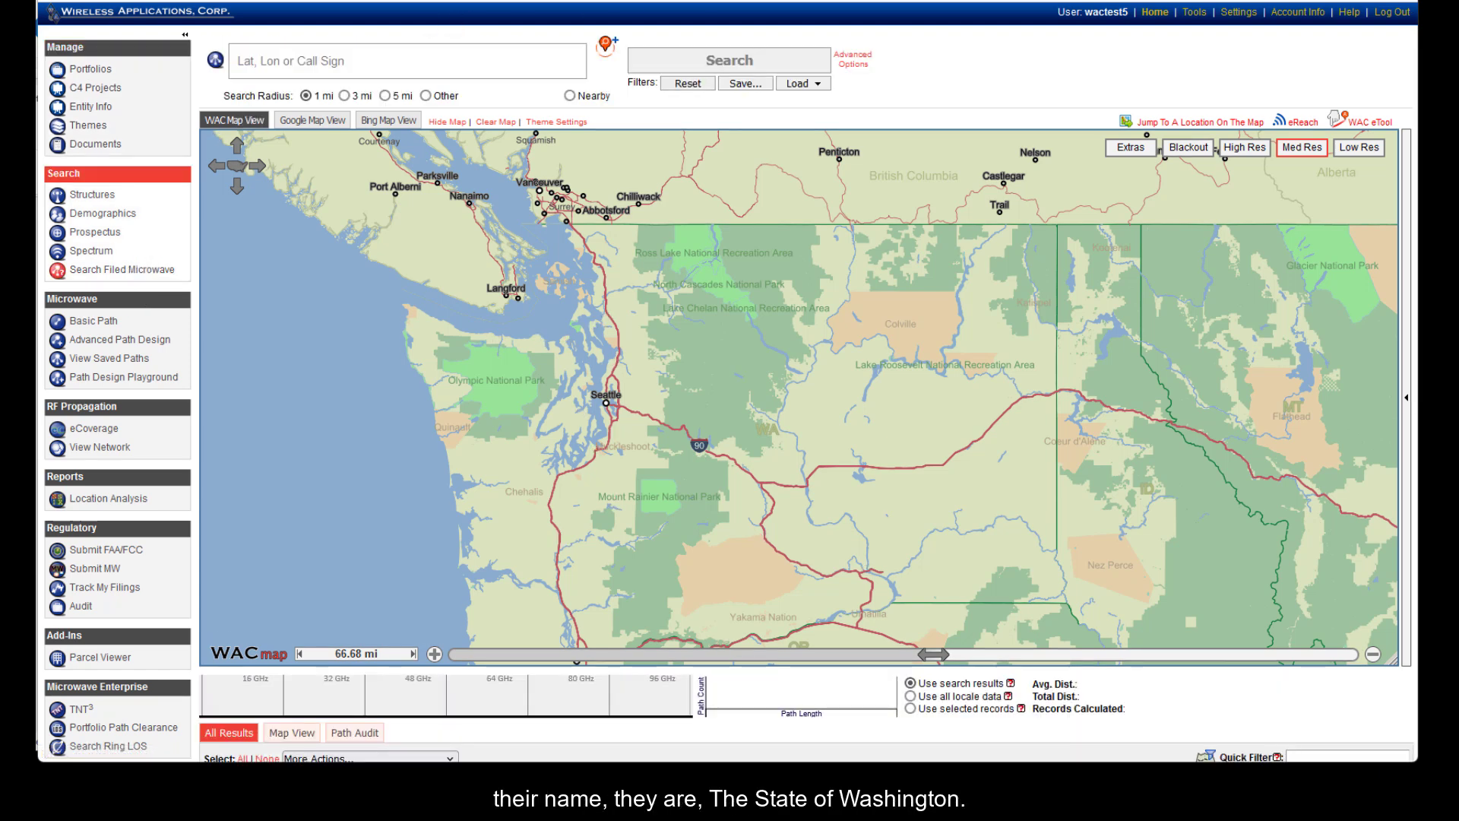
left_click(855, 62)
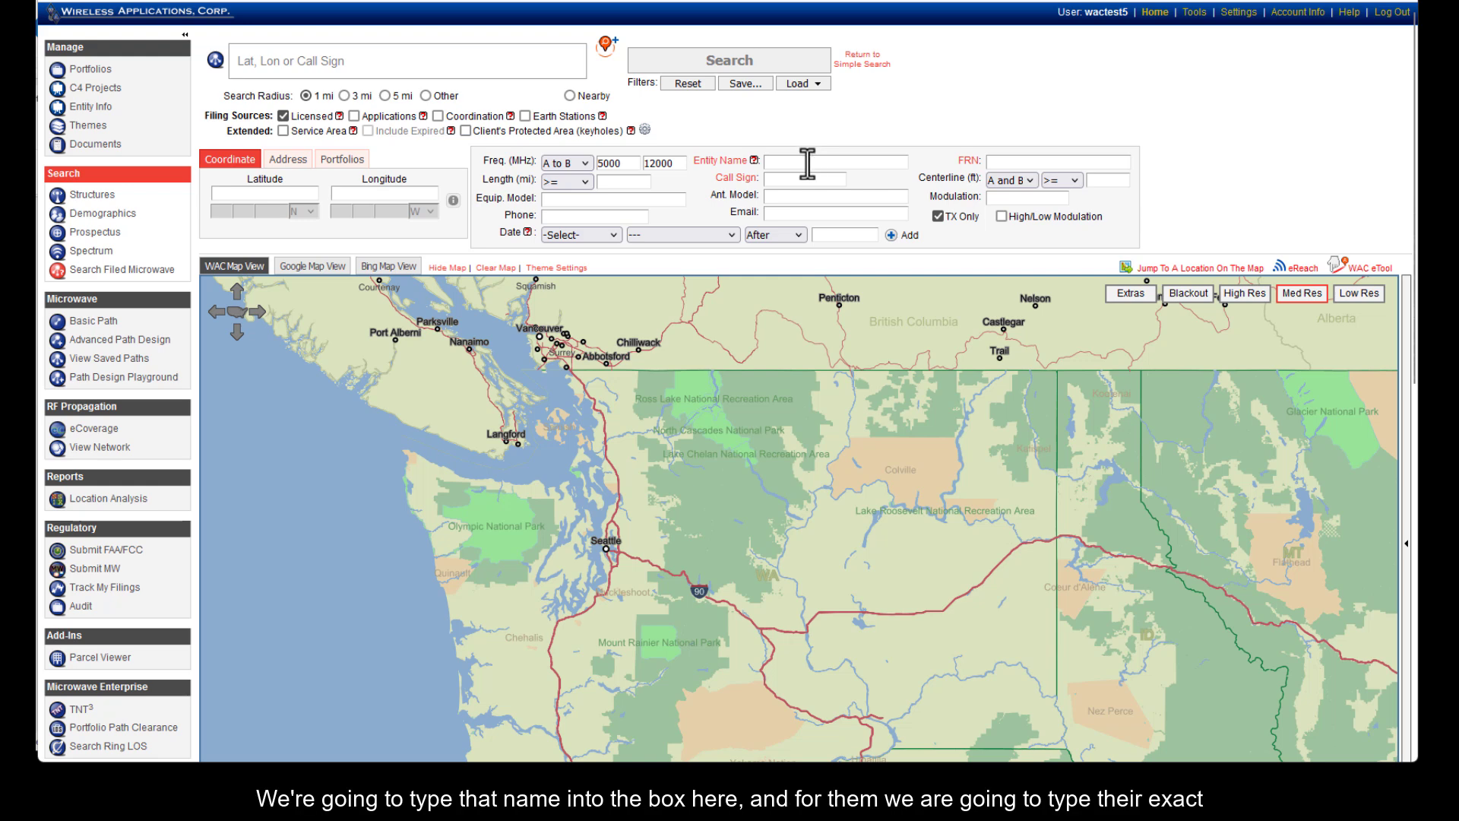
left_click(808, 162)
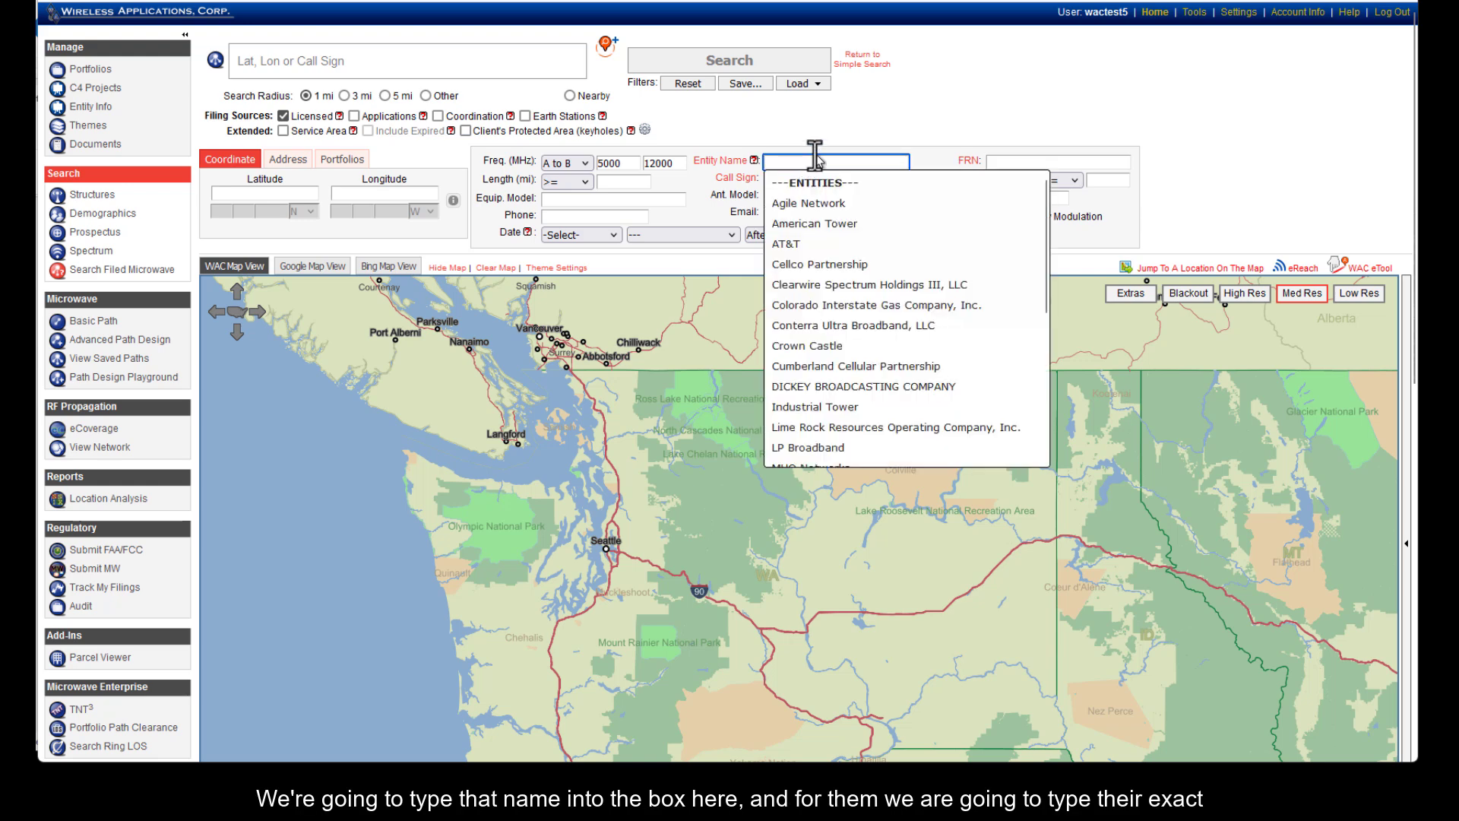
type("Washington")
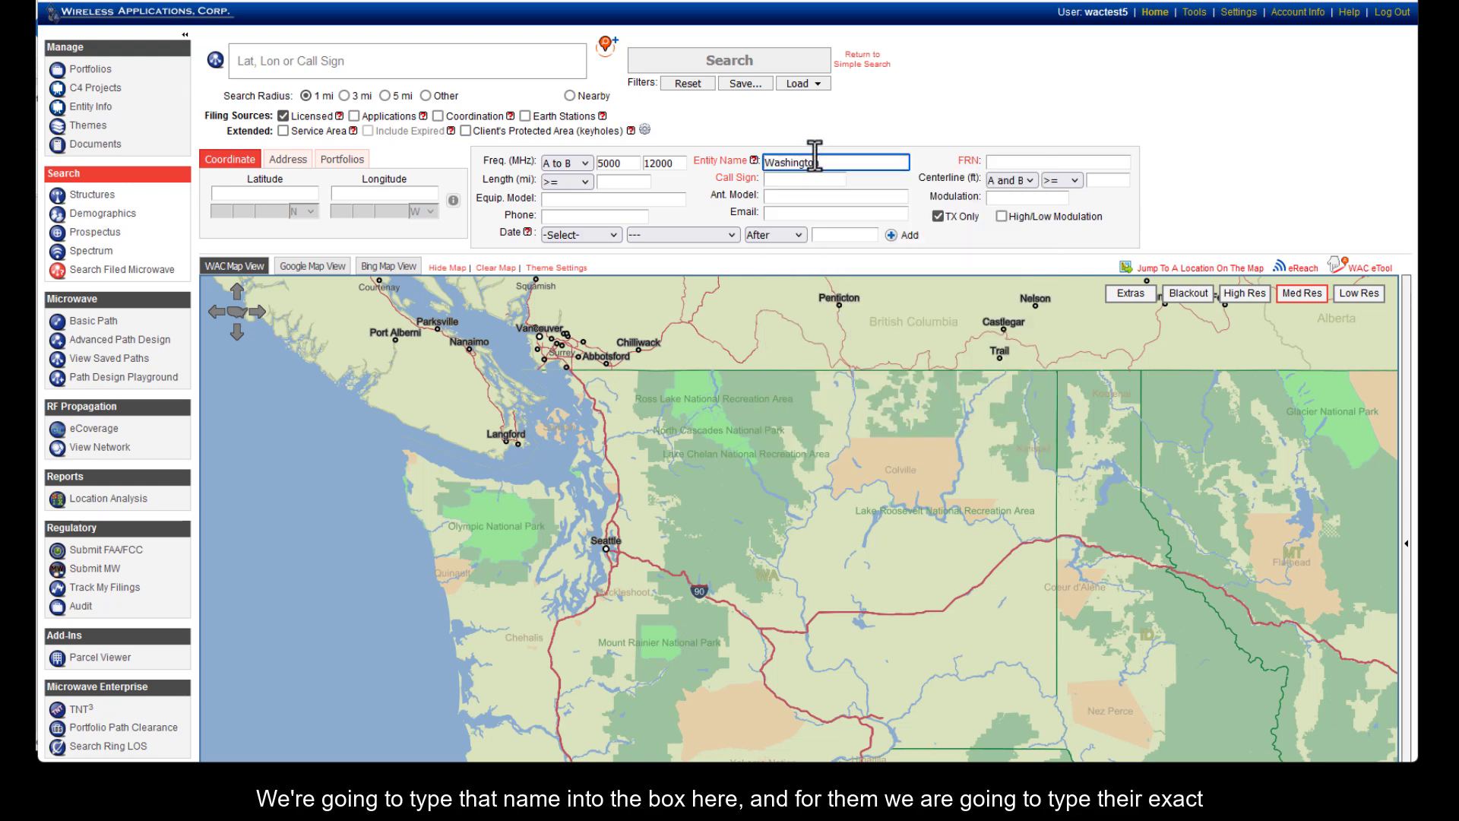
type(", St")
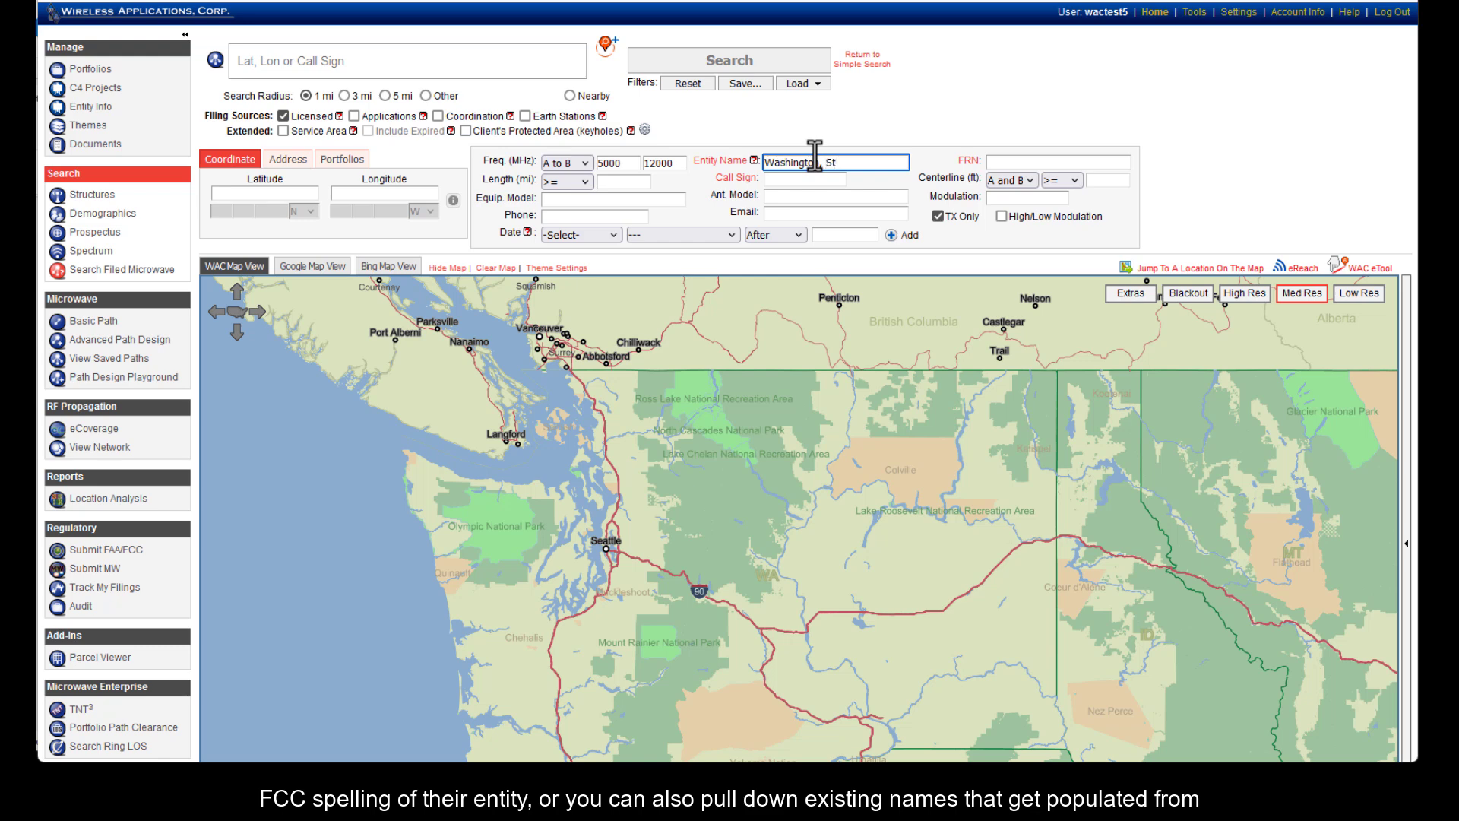
type("ate of")
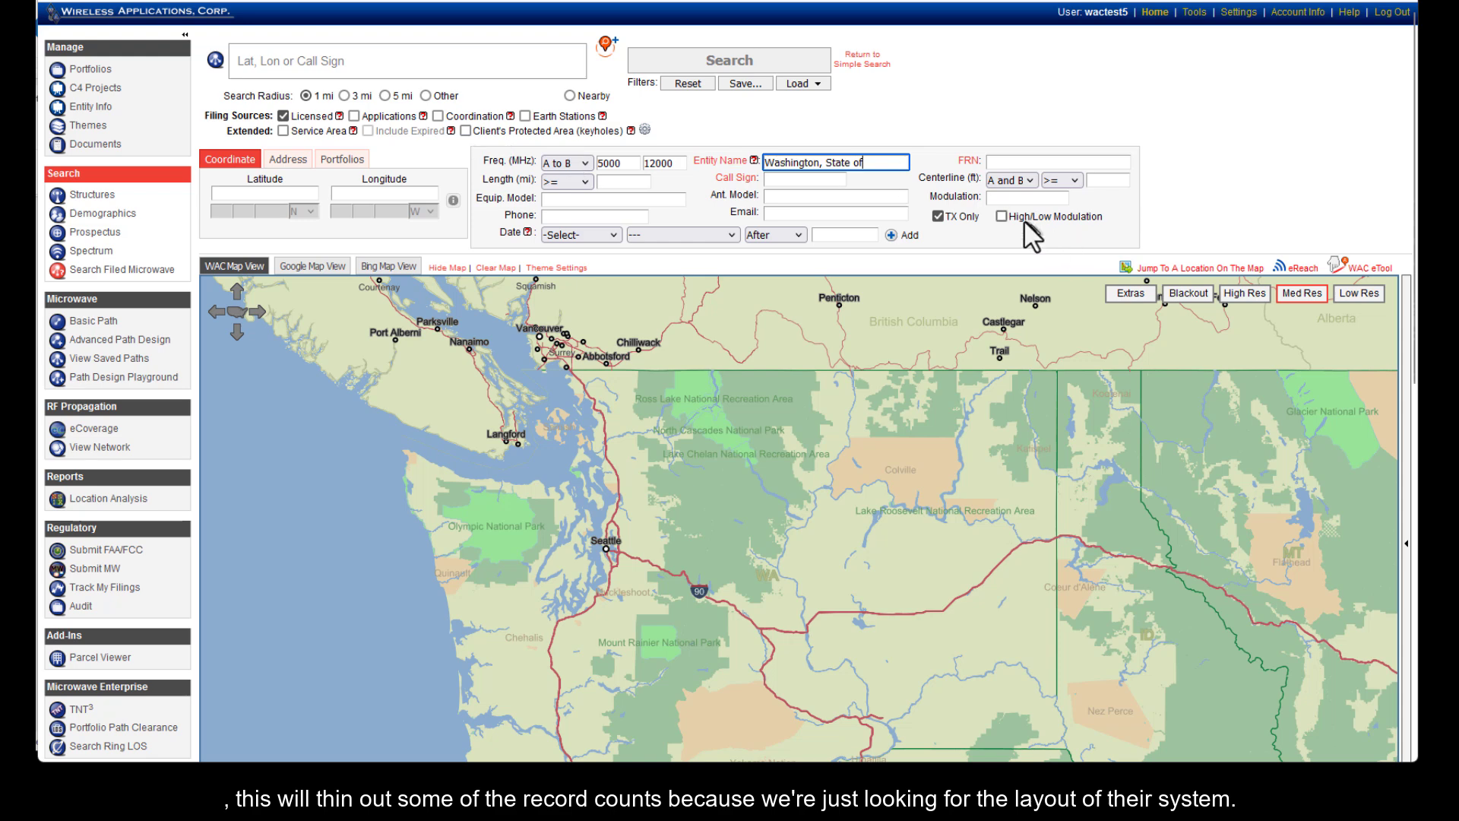
left_click(1002, 216)
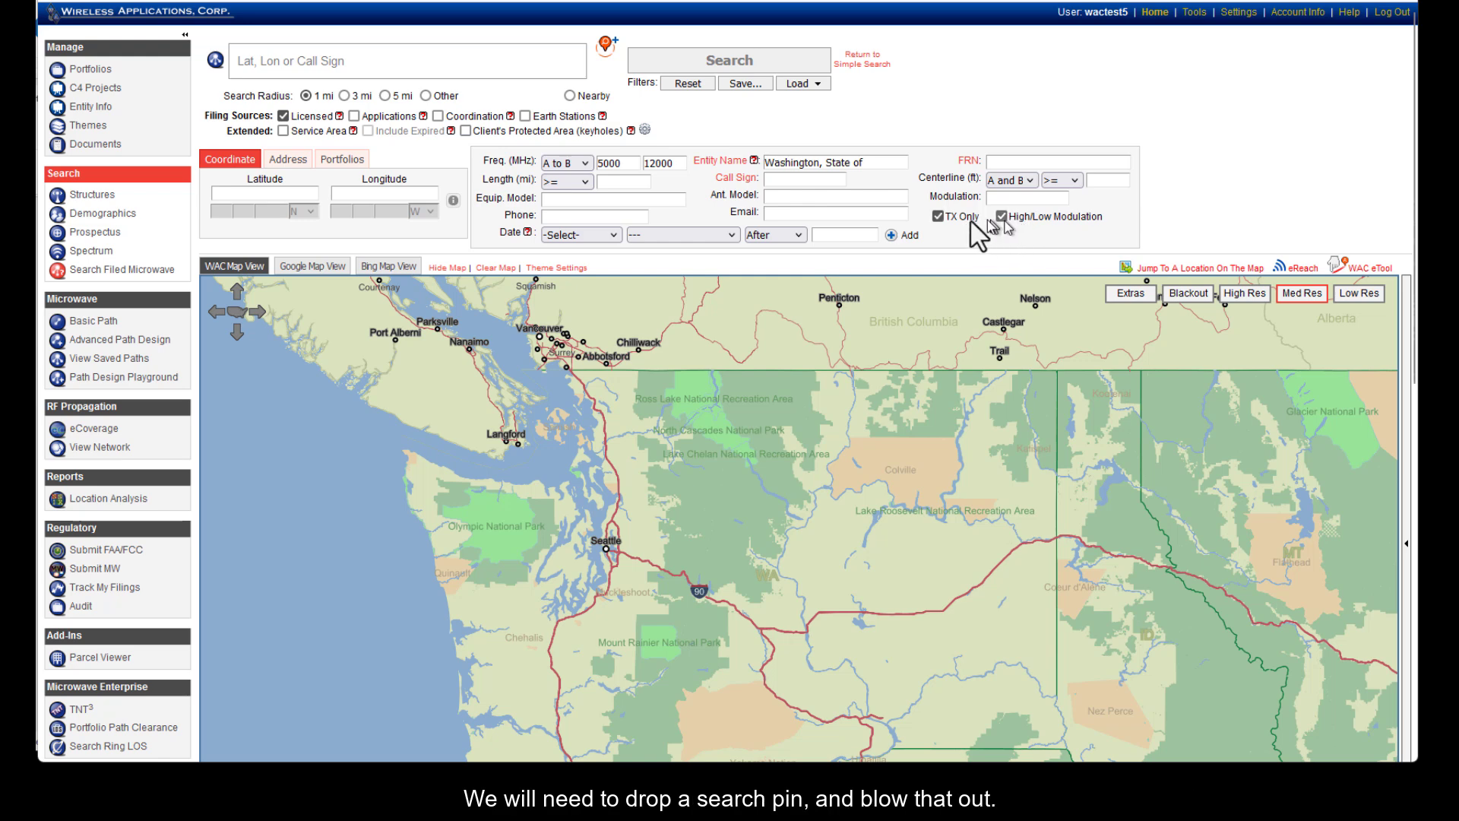
Place the search pin in central Washington at about 47.503803, -120.504263, set a 200 mi radius and run the filed microwave search.
left_click(605, 46)
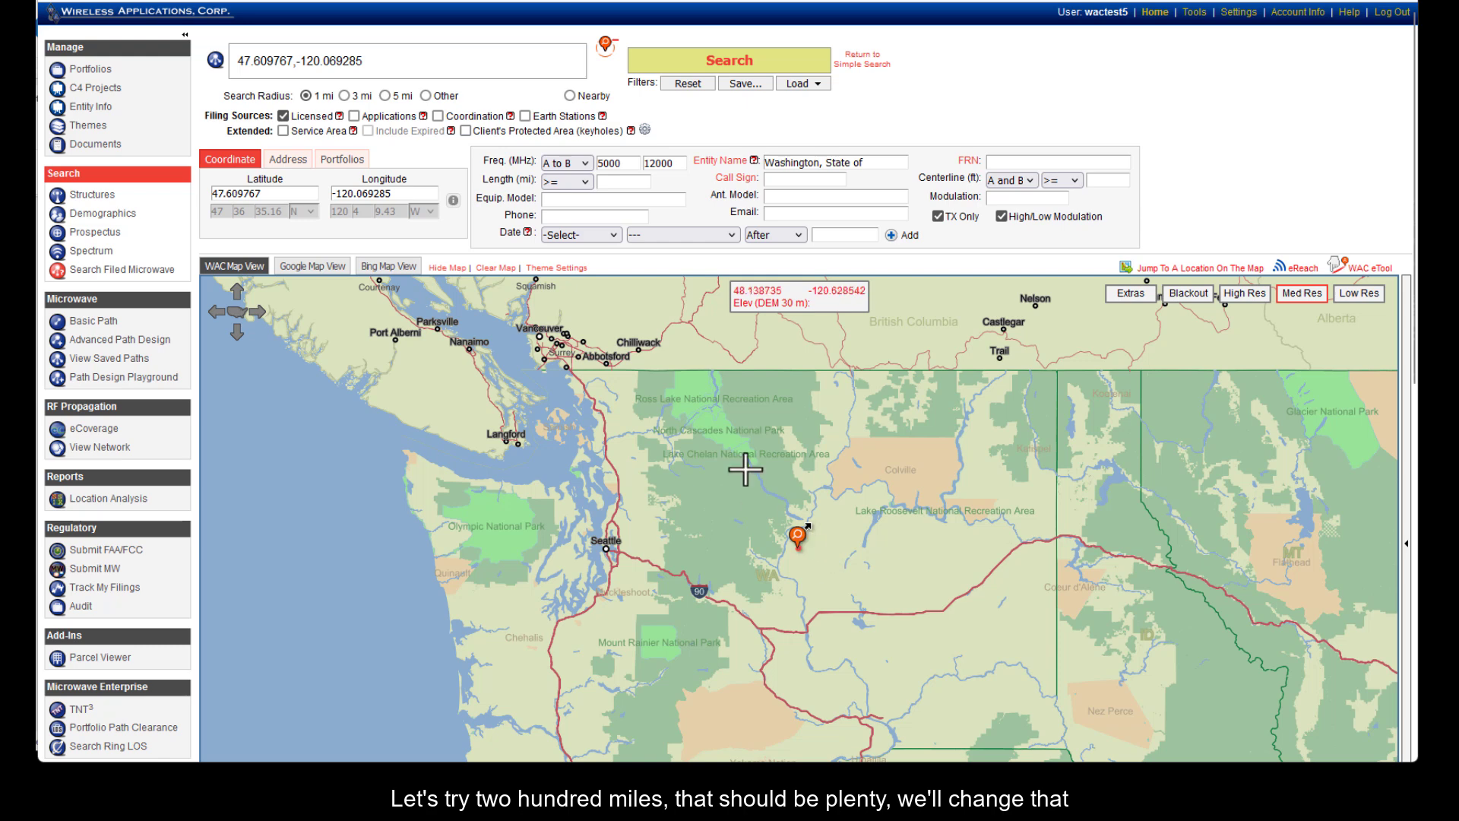
left_click(426, 95)
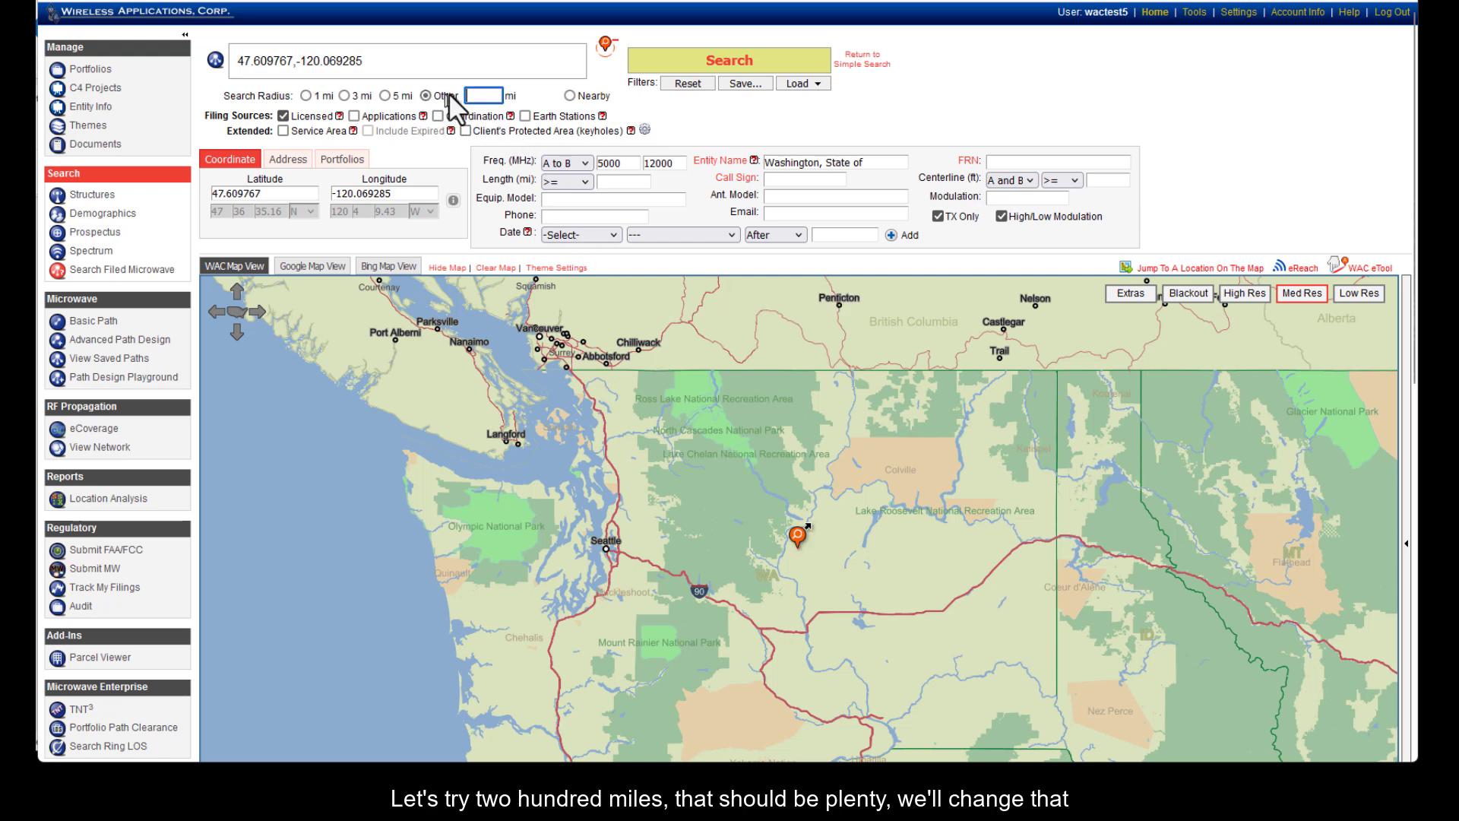
left_click(477, 95)
type("200")
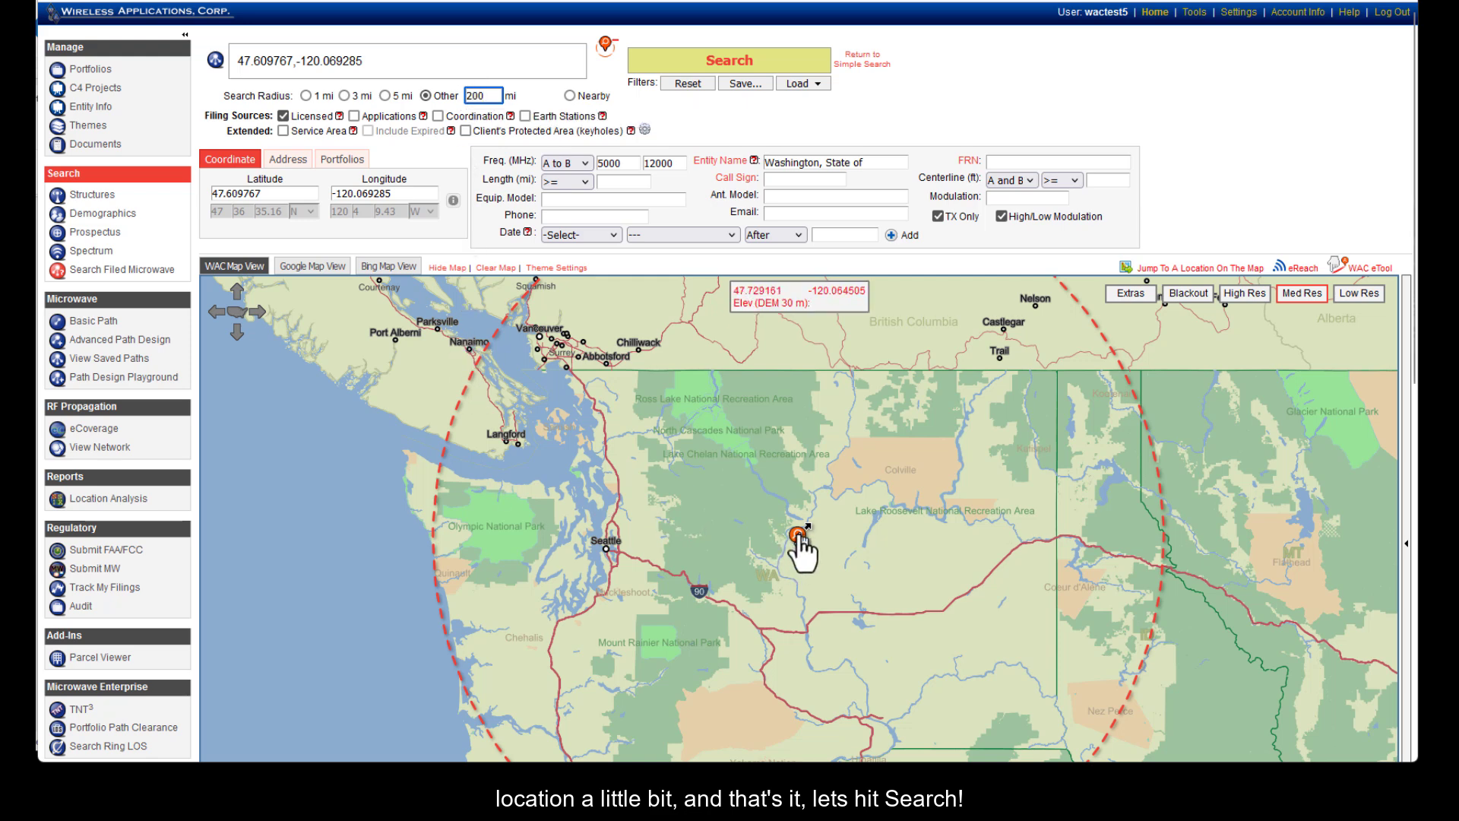
left_click_drag(797, 538, 764, 561)
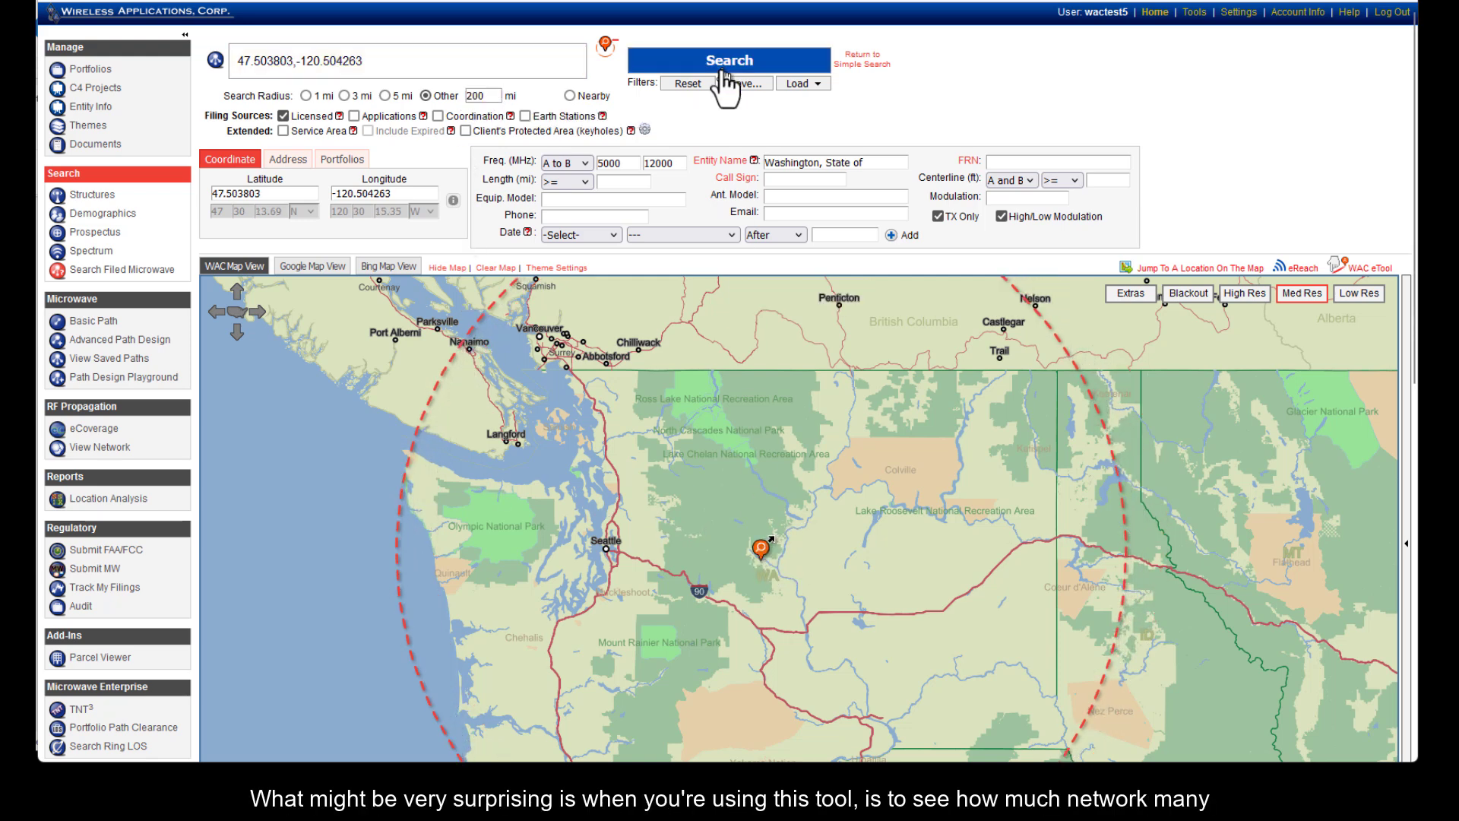
left_click(723, 66)
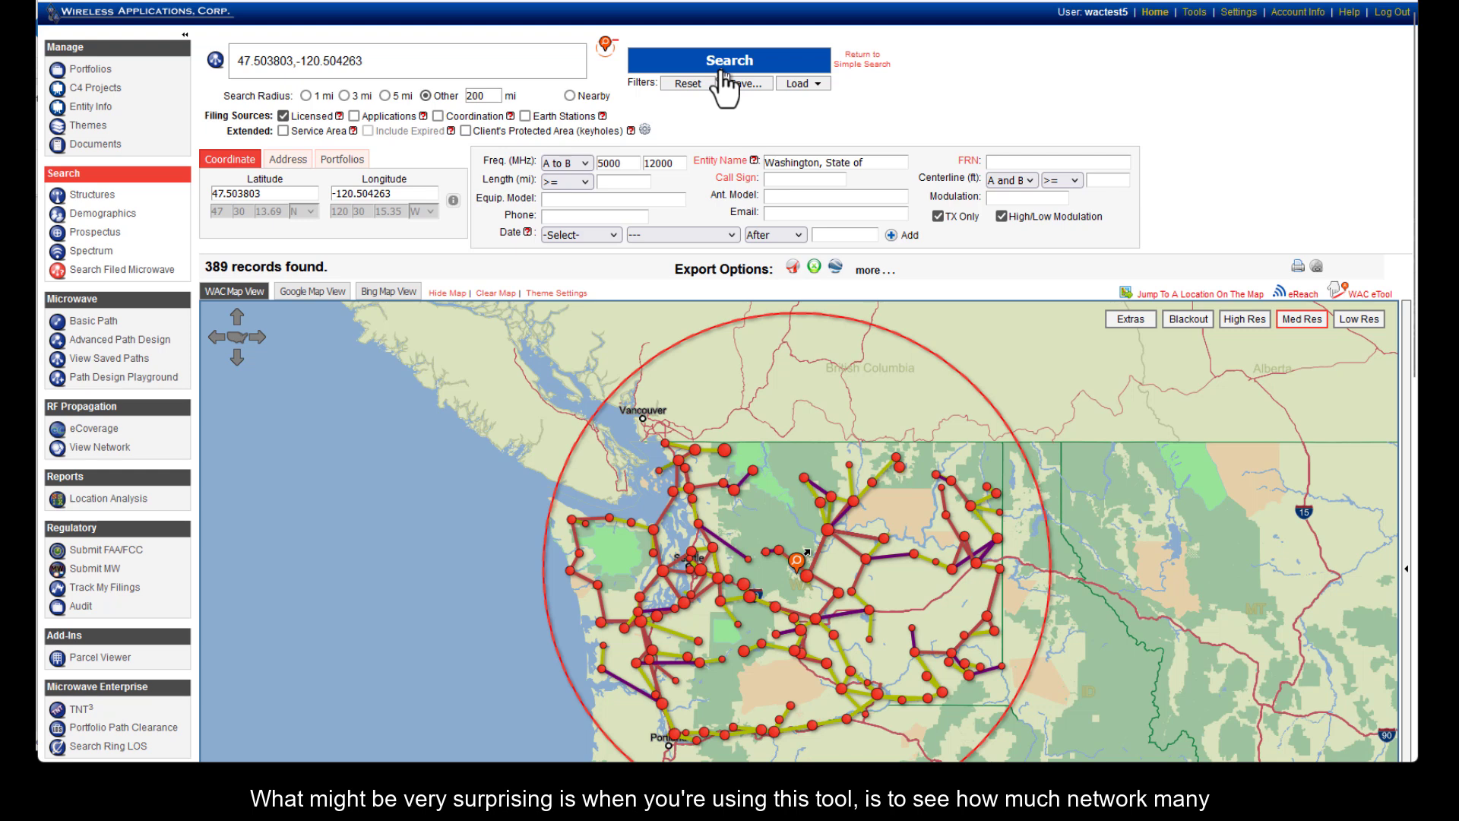
Add all the found microwave paths to a new portfolio named My_WA_State_network, with Consolidot Sites enabled at a 50 ft radius.
scroll(148, 249, "down", 3)
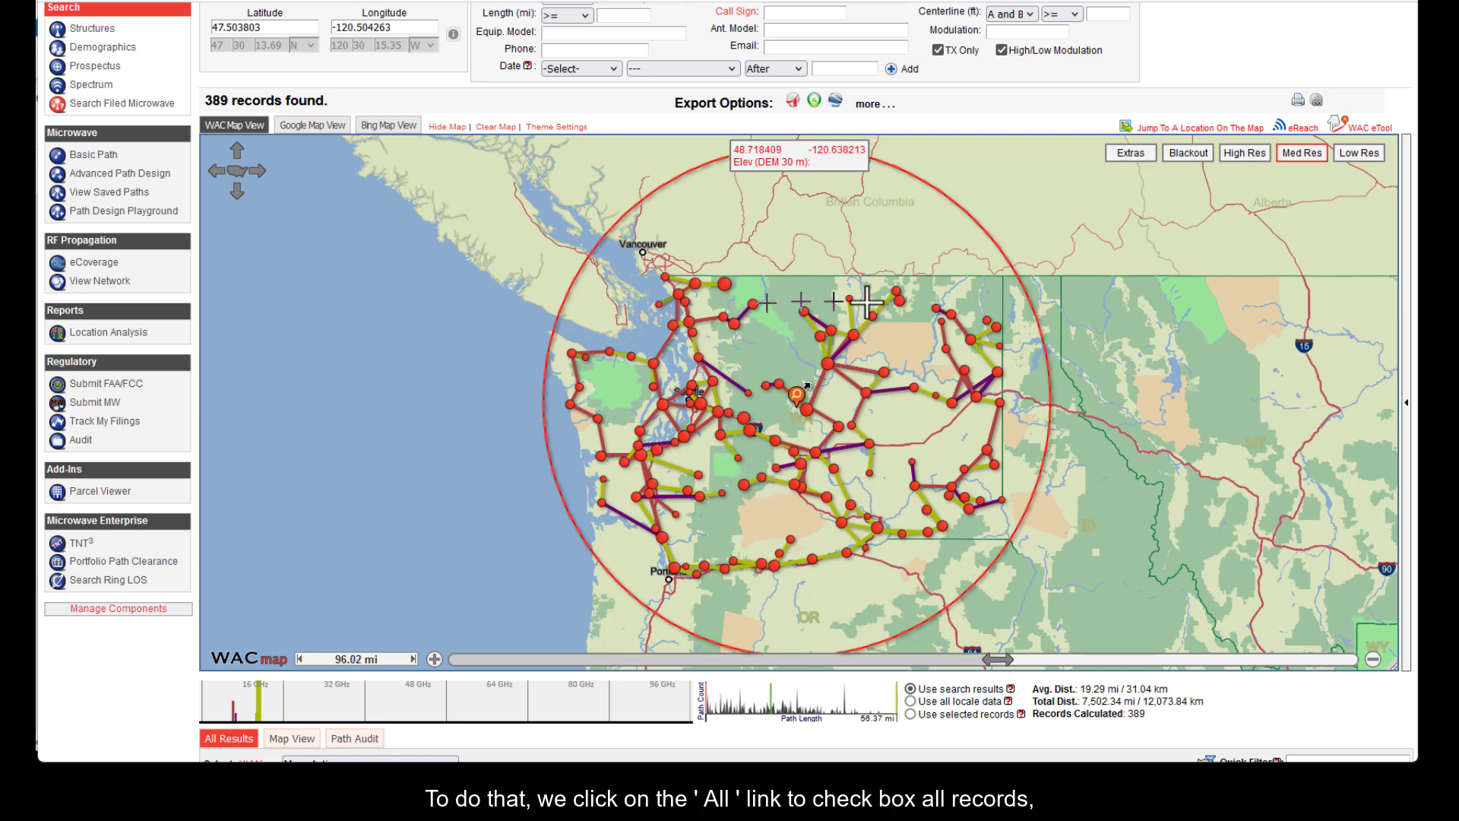
scroll(117, 668, "down", 3)
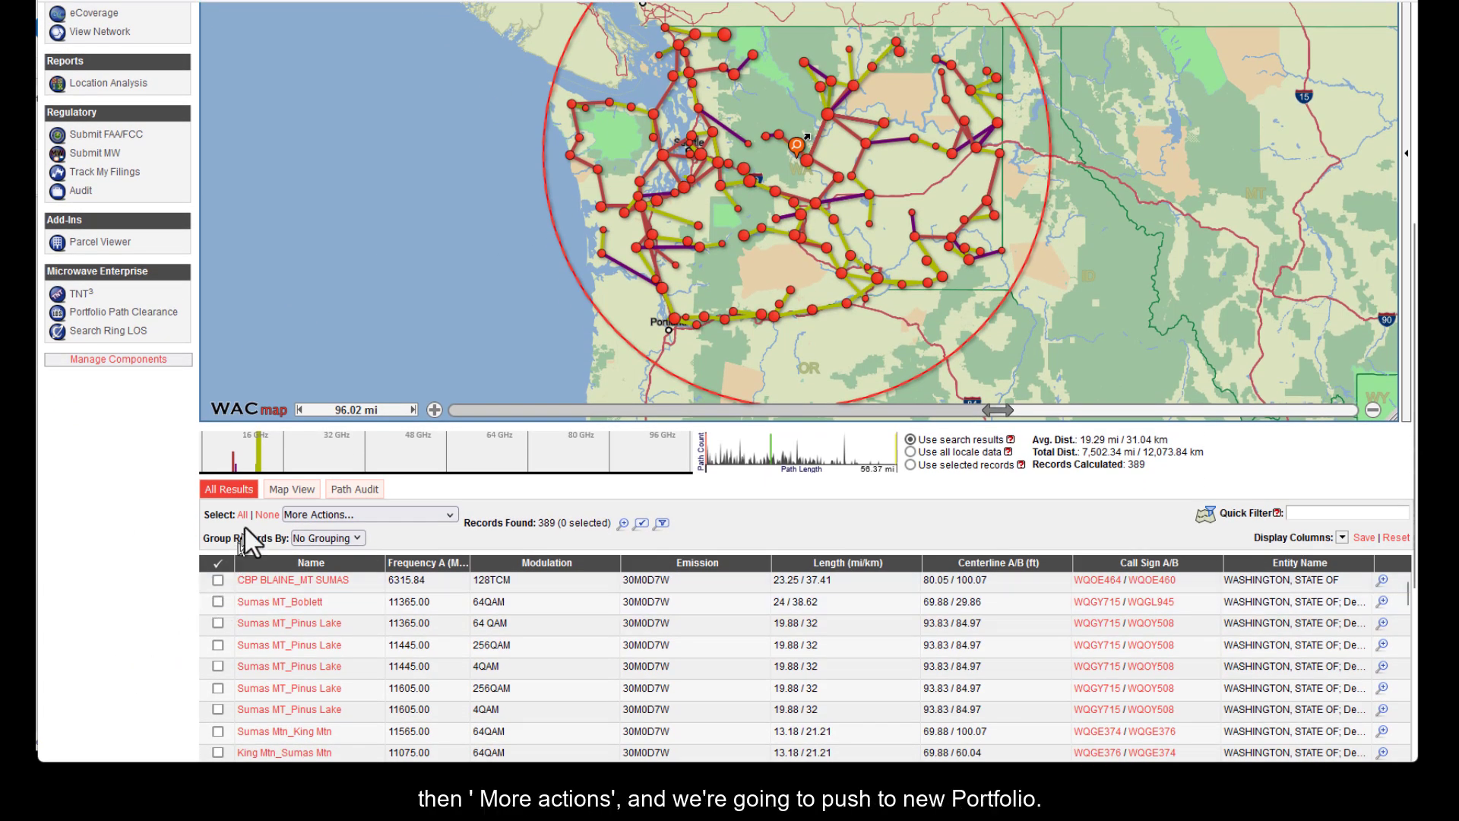
left_click(231, 520)
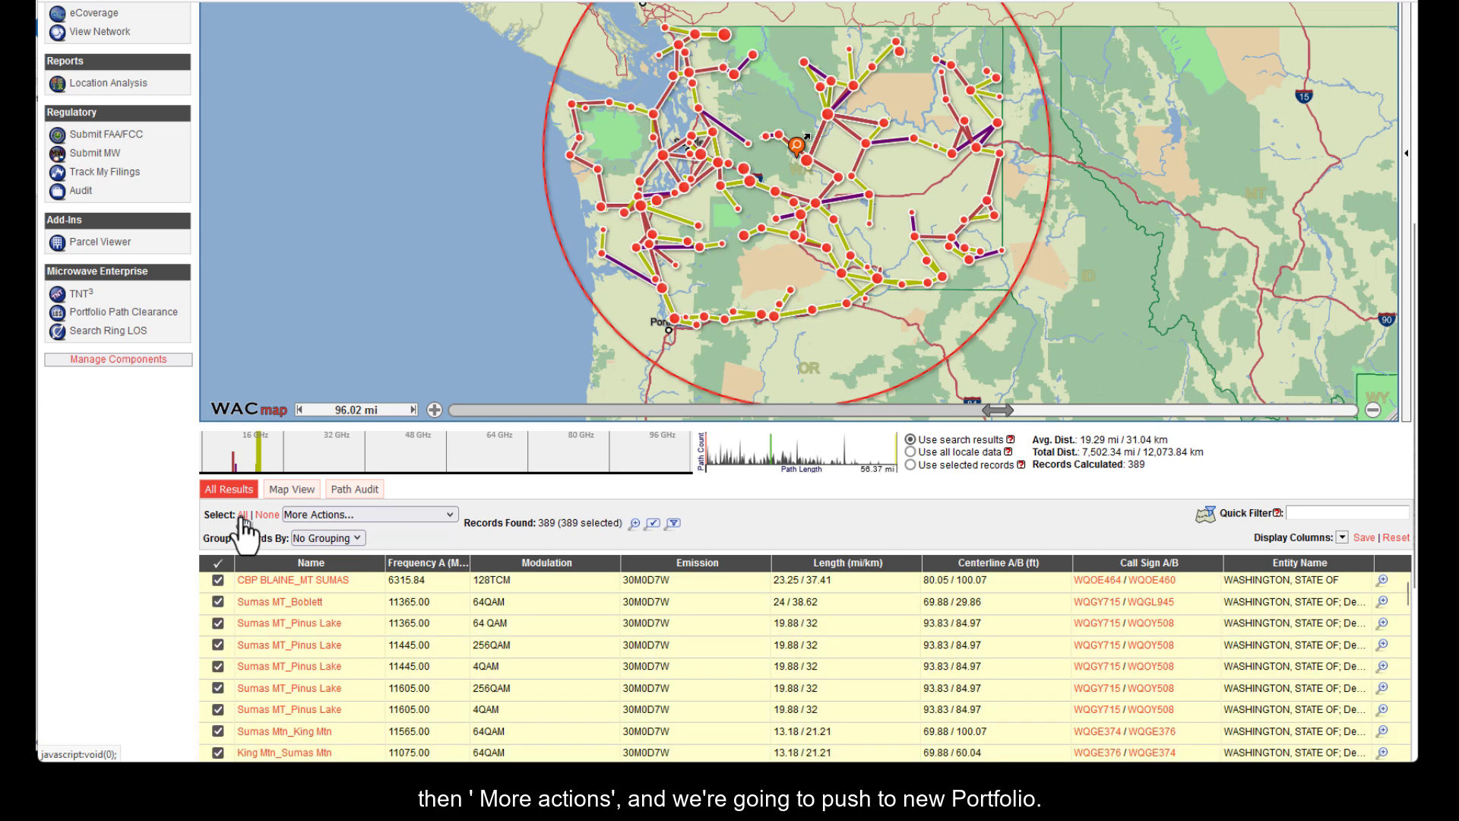
left_click(367, 514)
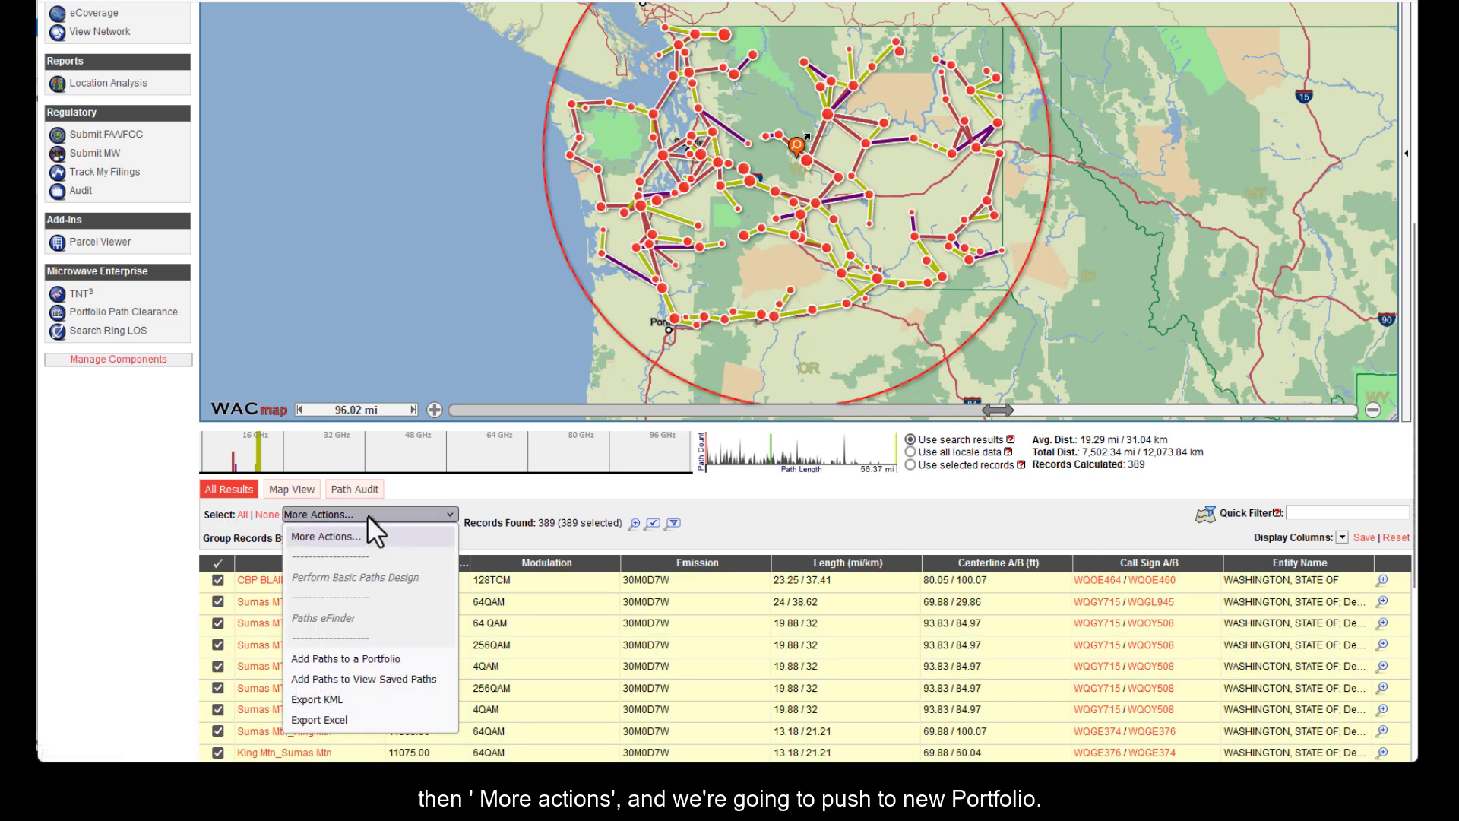
left_click(346, 658)
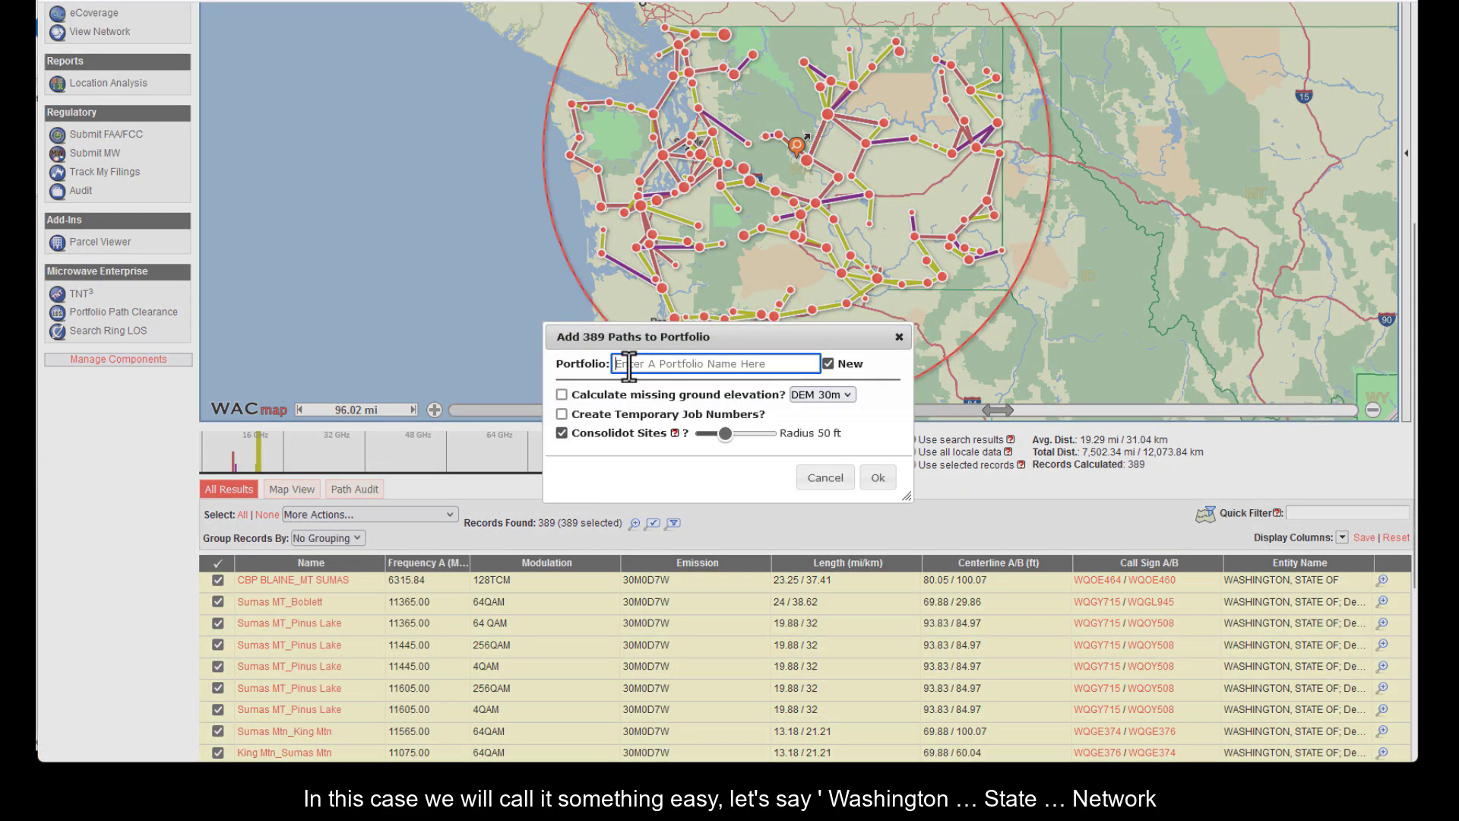
type("My")
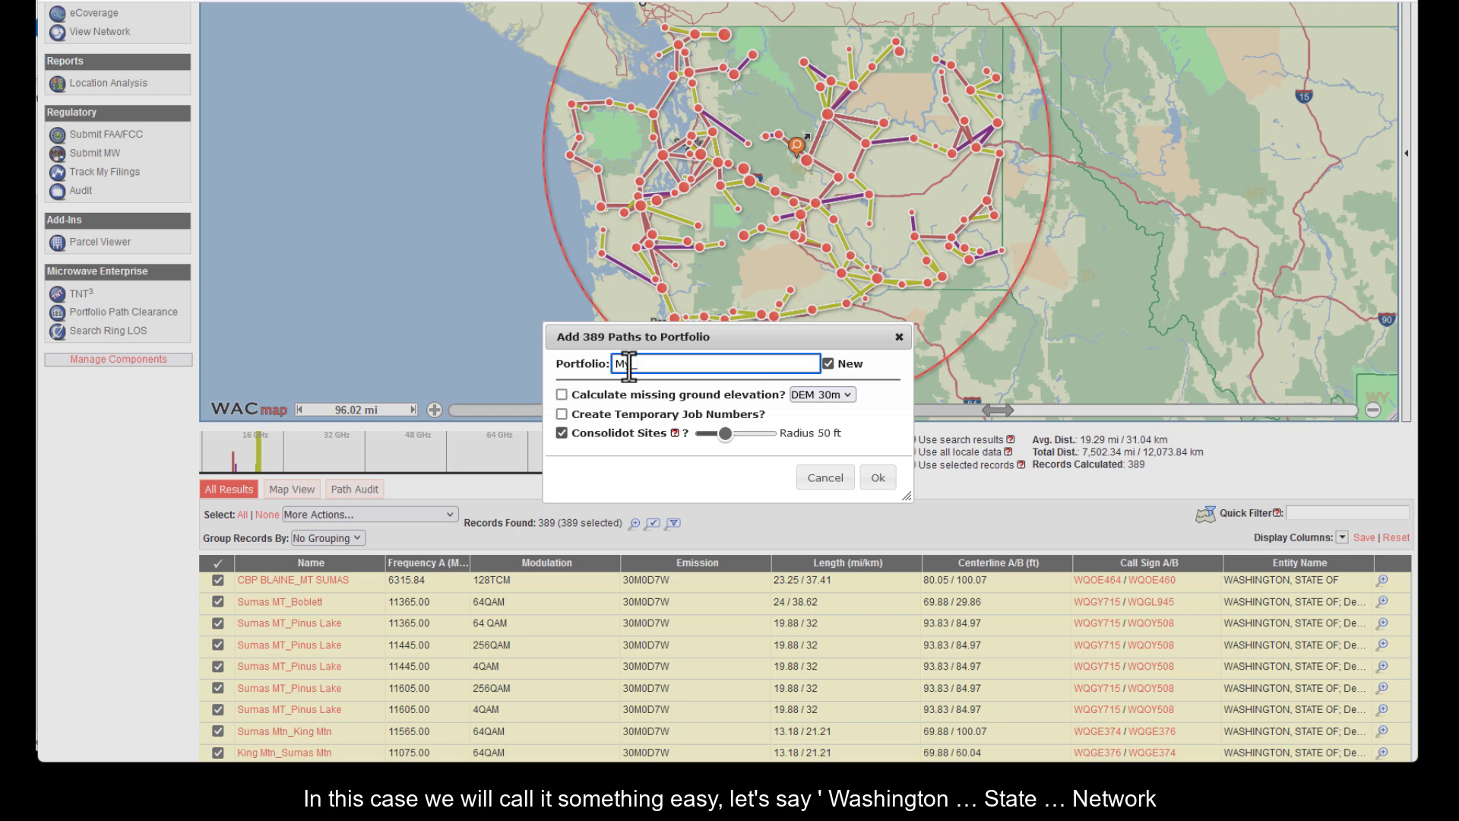
type("_WA_State_")
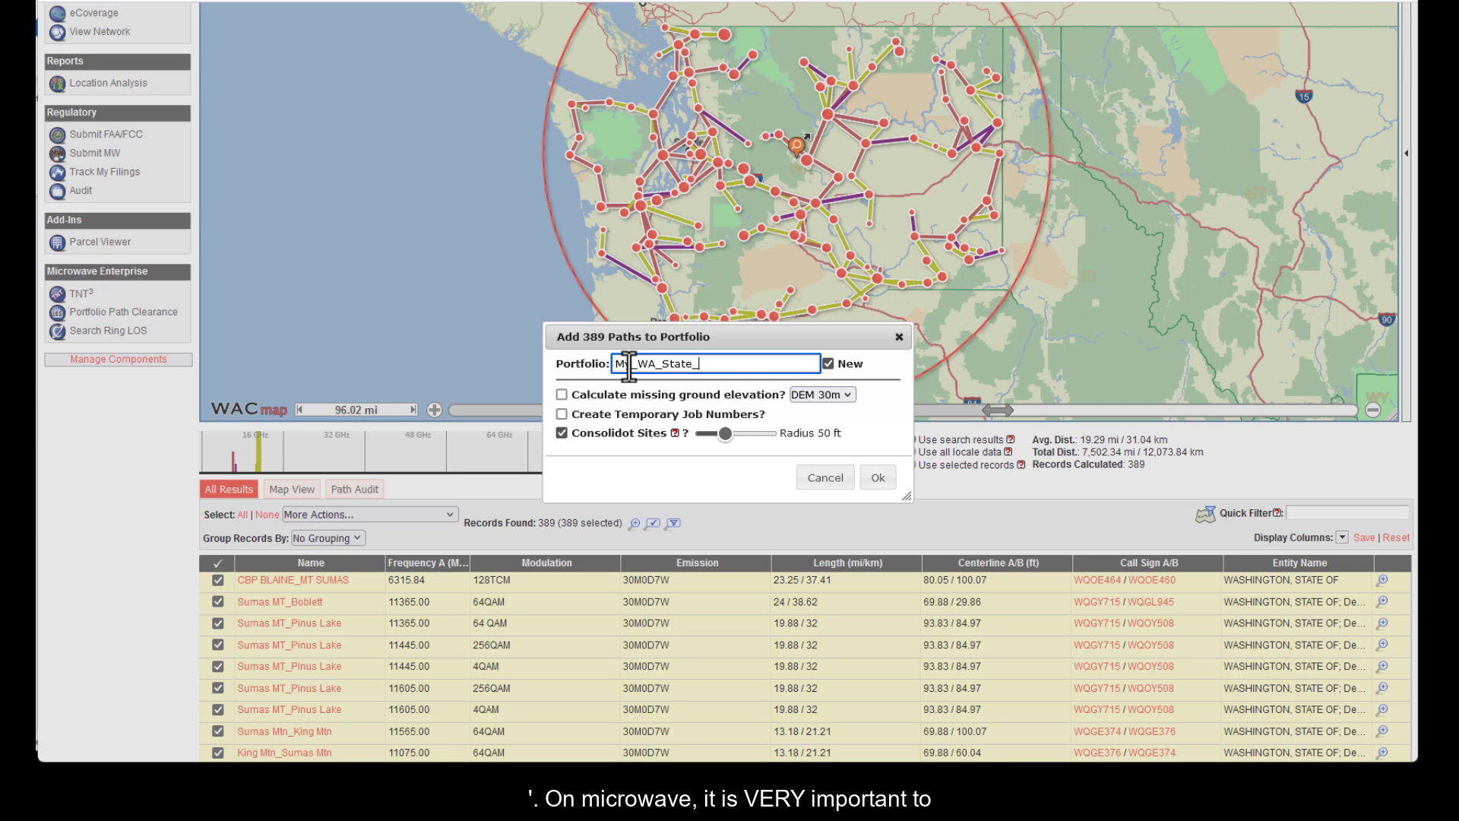
type("network")
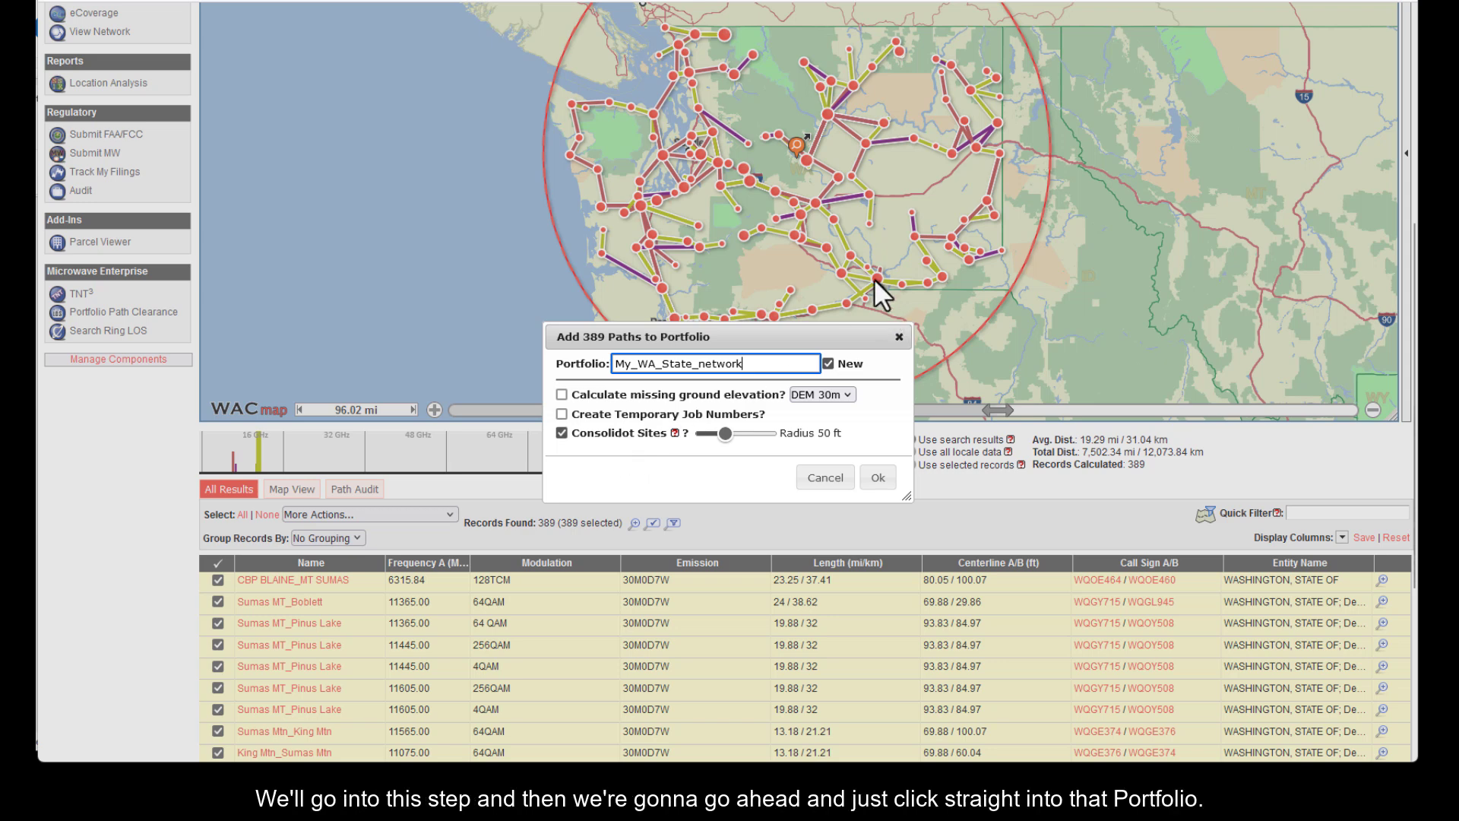
left_click(878, 478)
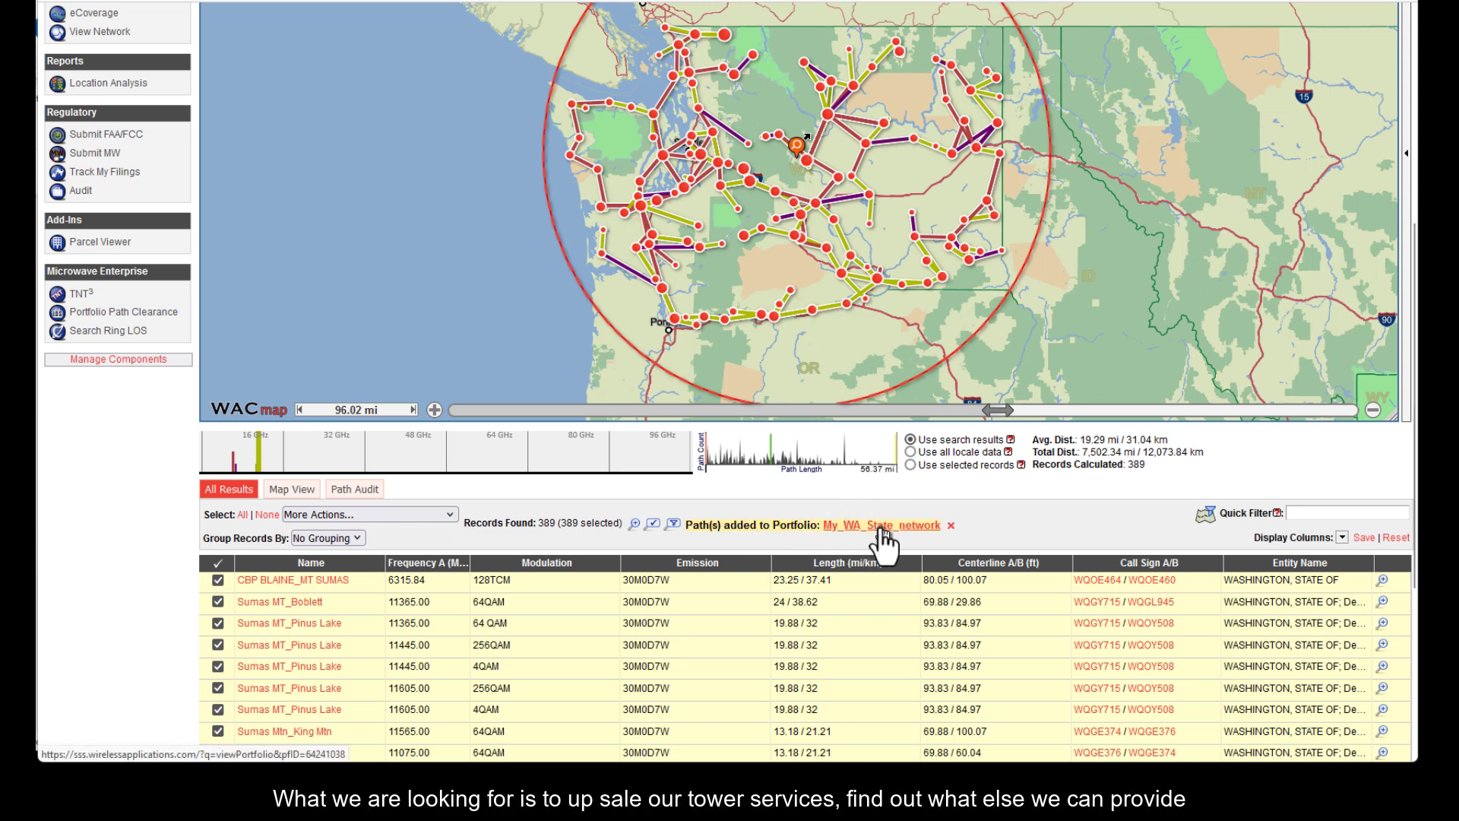
Open the My_WA_State_network portfolio and layer the My_Results_cr portfolio on top of it as an additional portfolio.
left_click(882, 529)
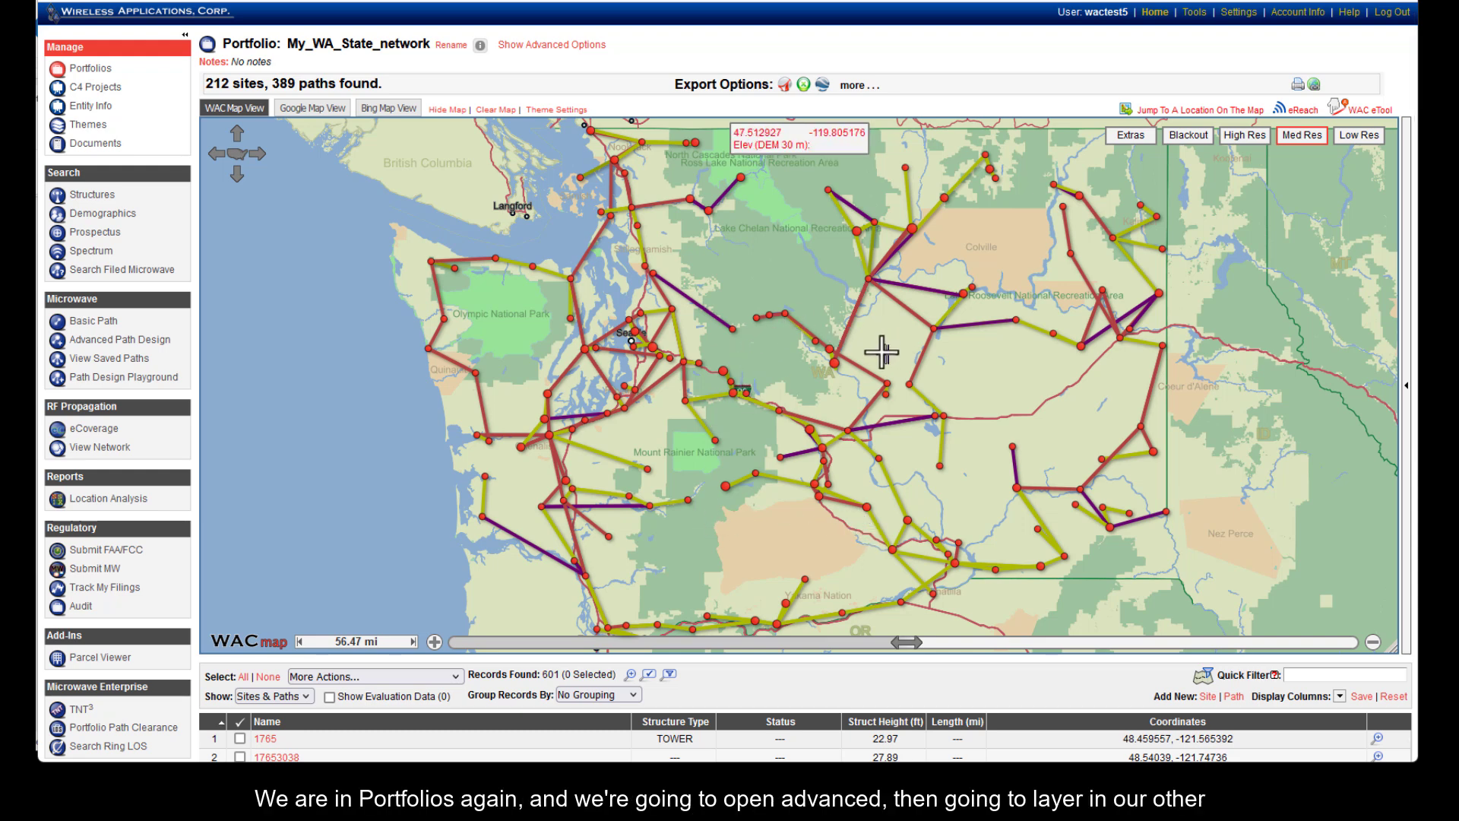
left_click(543, 45)
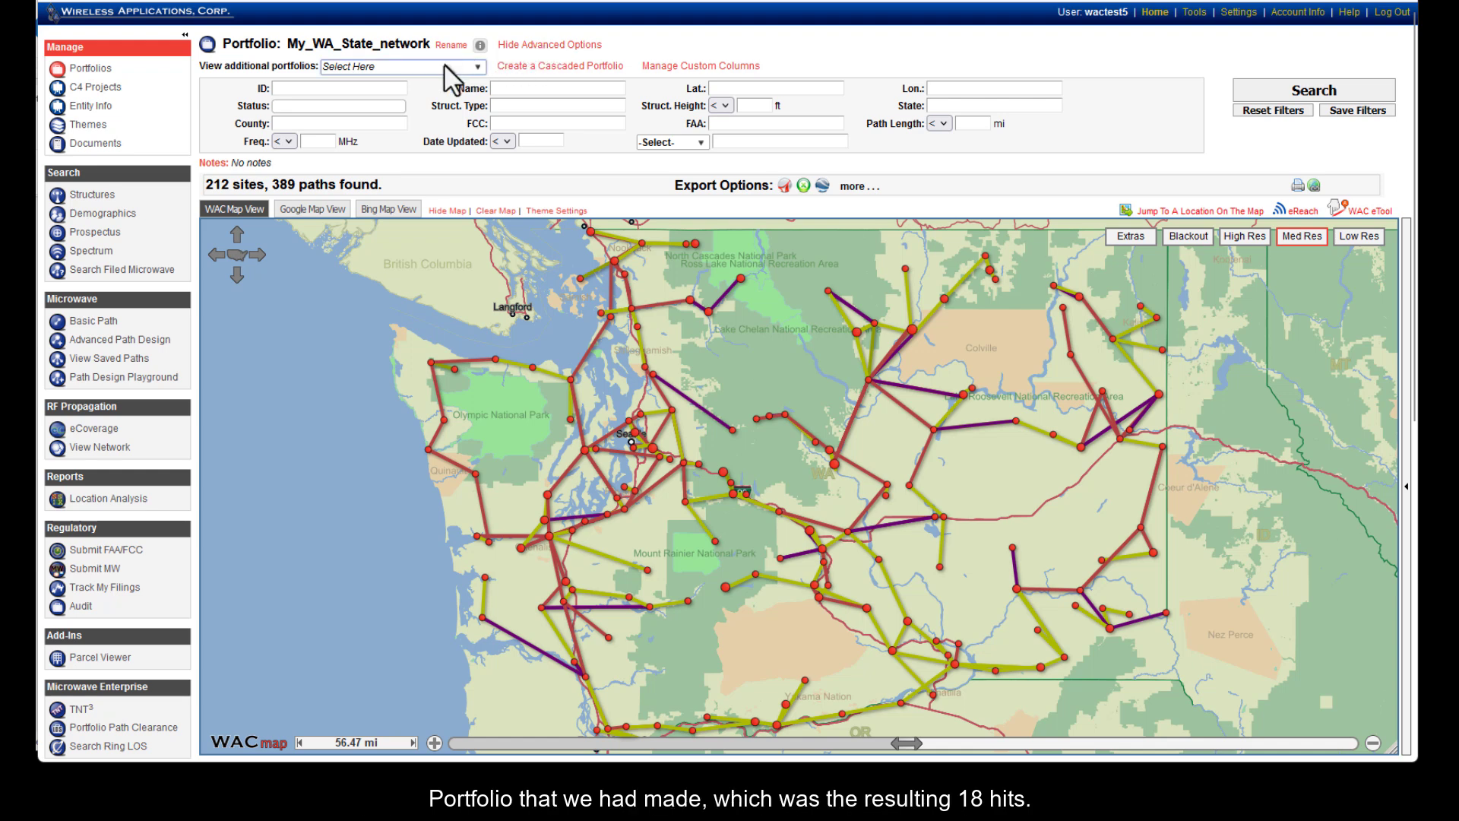
left_click(450, 66)
type("mt")
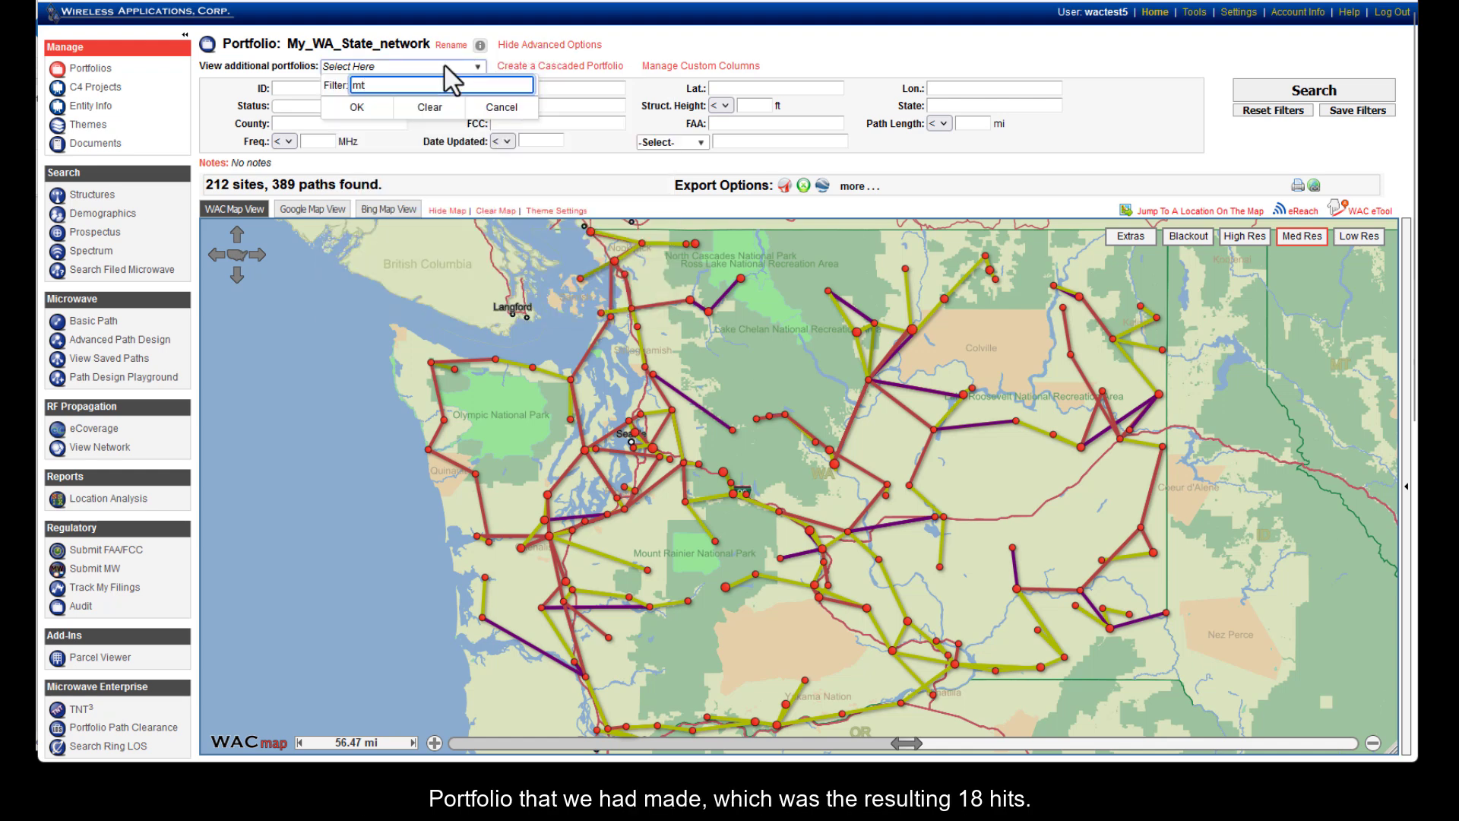
key("BackSpace")
type("y")
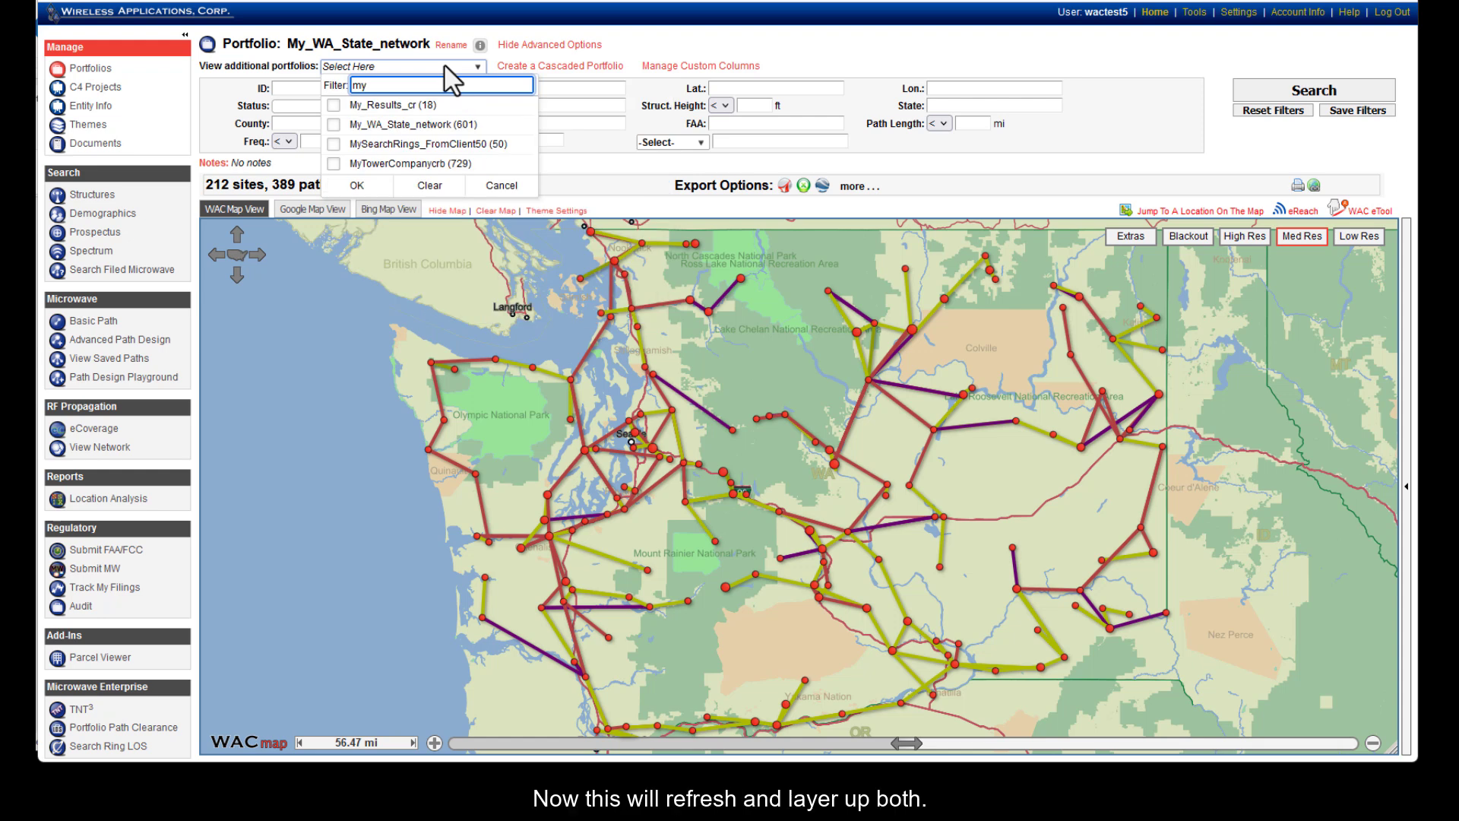
left_click(334, 104)
left_click(356, 185)
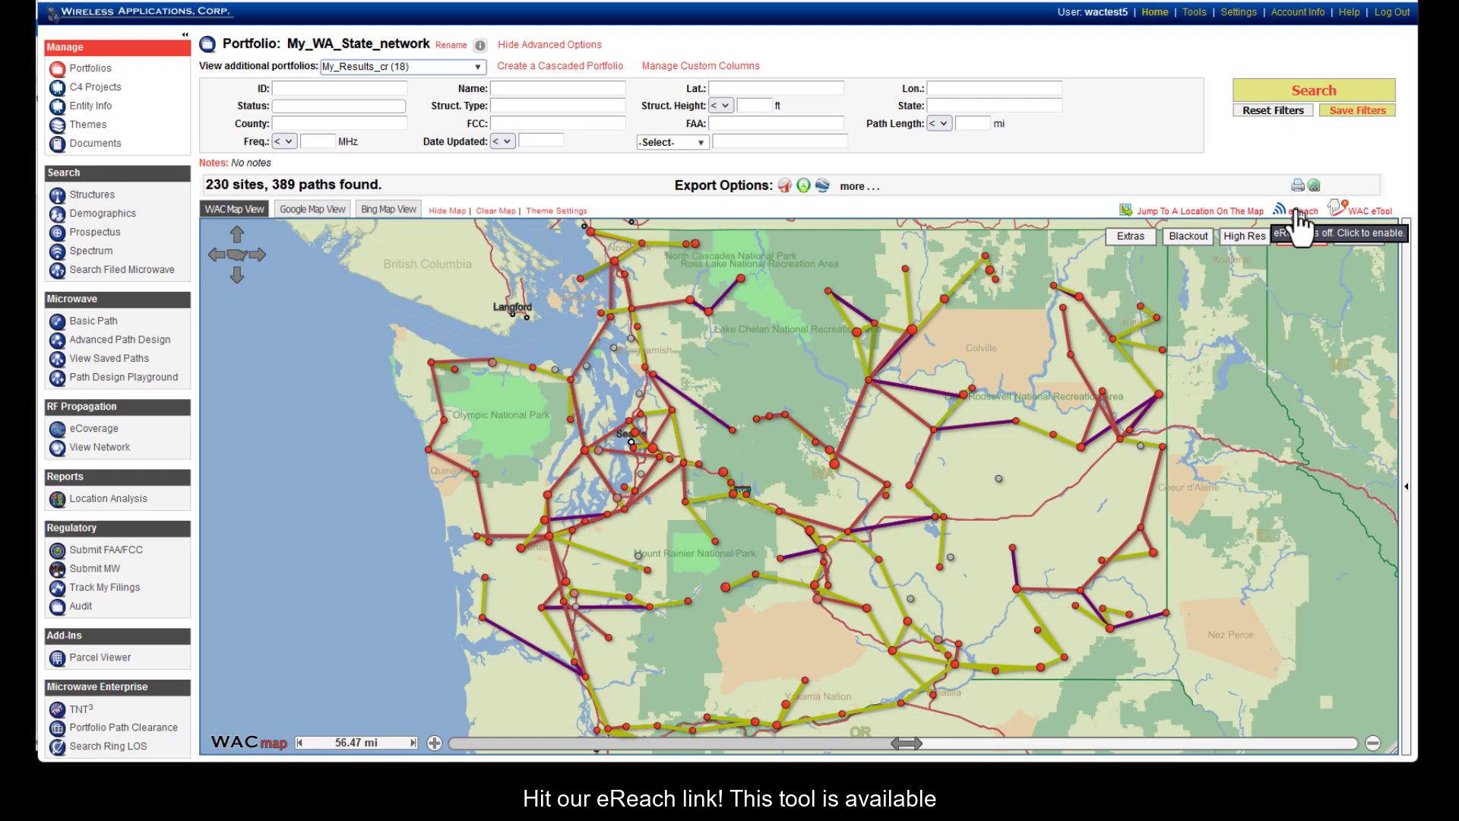
Start the eReach tool on the map and set its clearance radius to queried locations to 40 mi.
left_click(1300, 214)
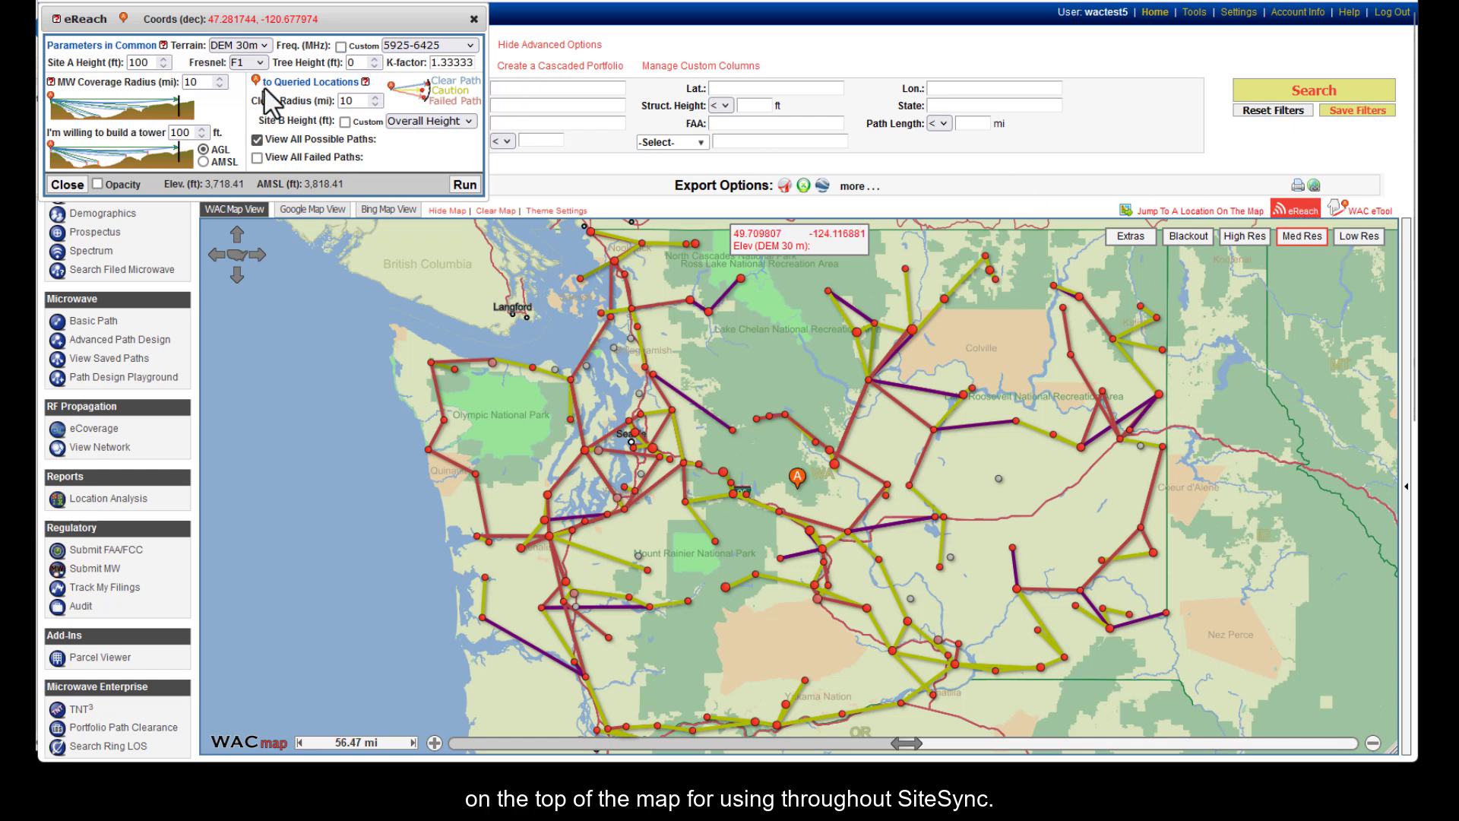
left_click_drag(360, 18, 386, 377)
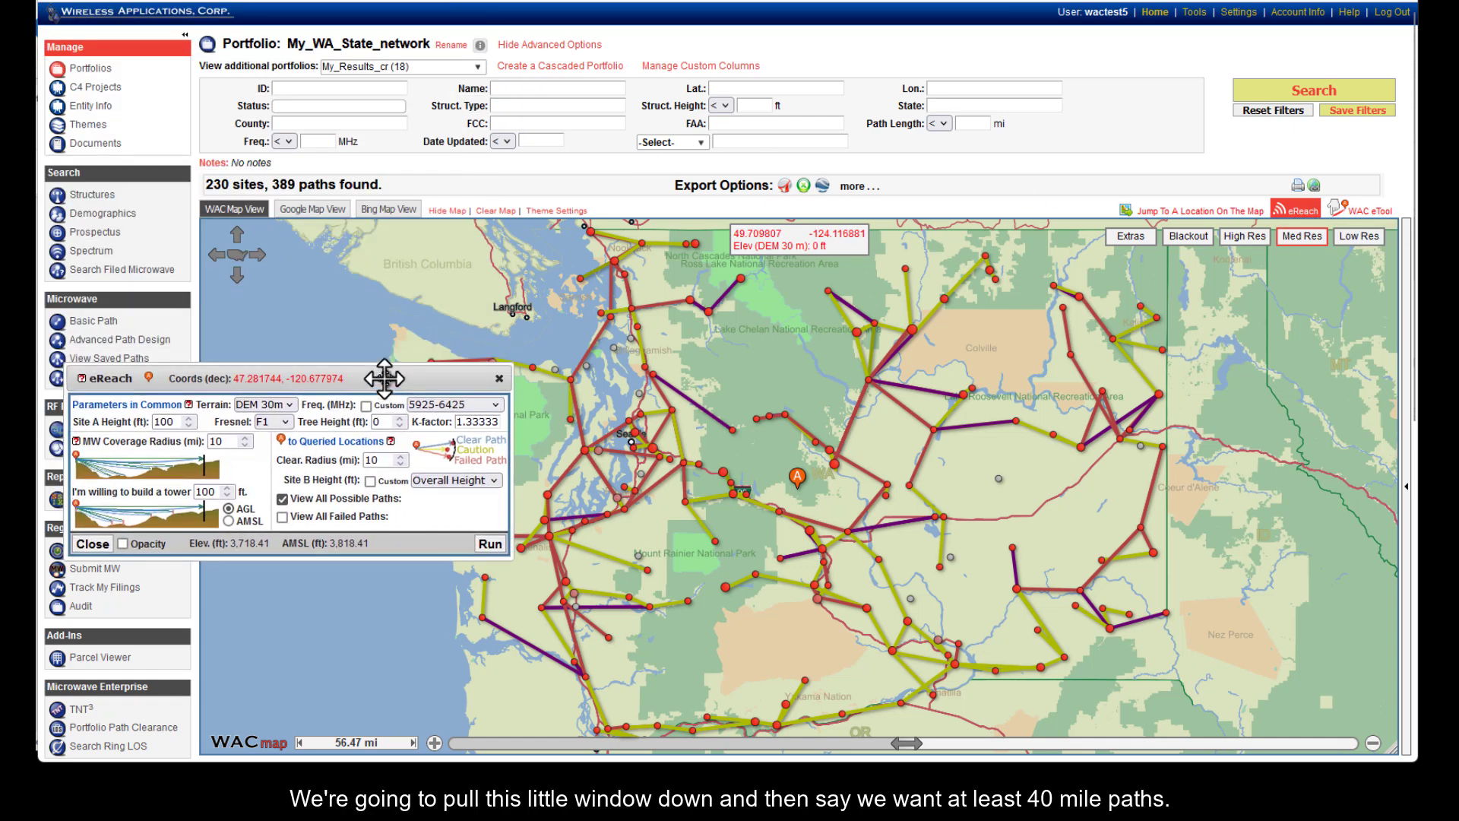
double_click(371, 460)
type("40")
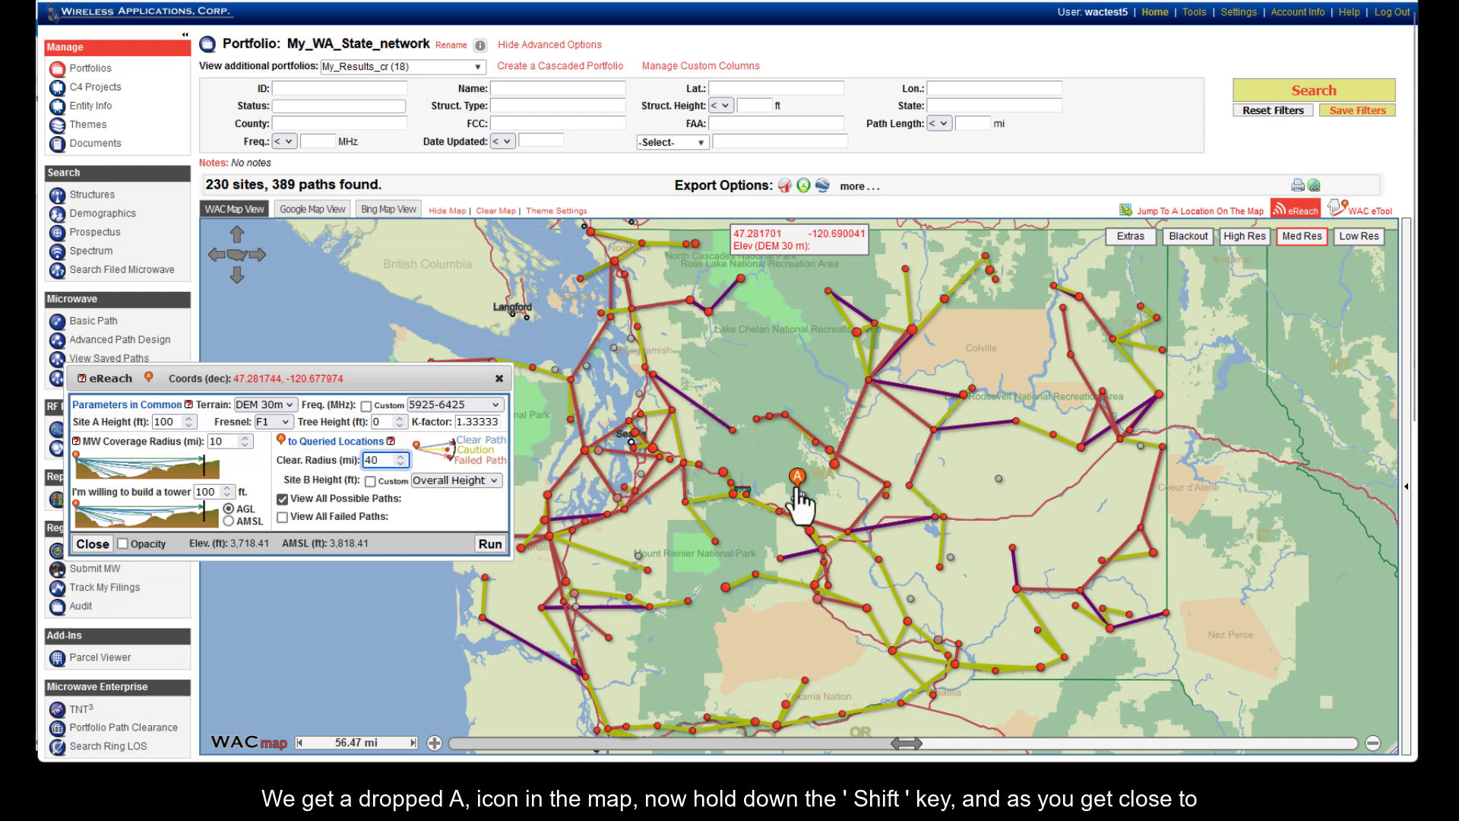
Snap eReach site A to the tower at 47.359206, -118.701097, run the analysis and show the terrain profile of the path heading south.
mouse_move(796, 479)
left_mouse_down()
mouse_move(785, 454)
mouse_move(998, 477)
left_mouse_up()
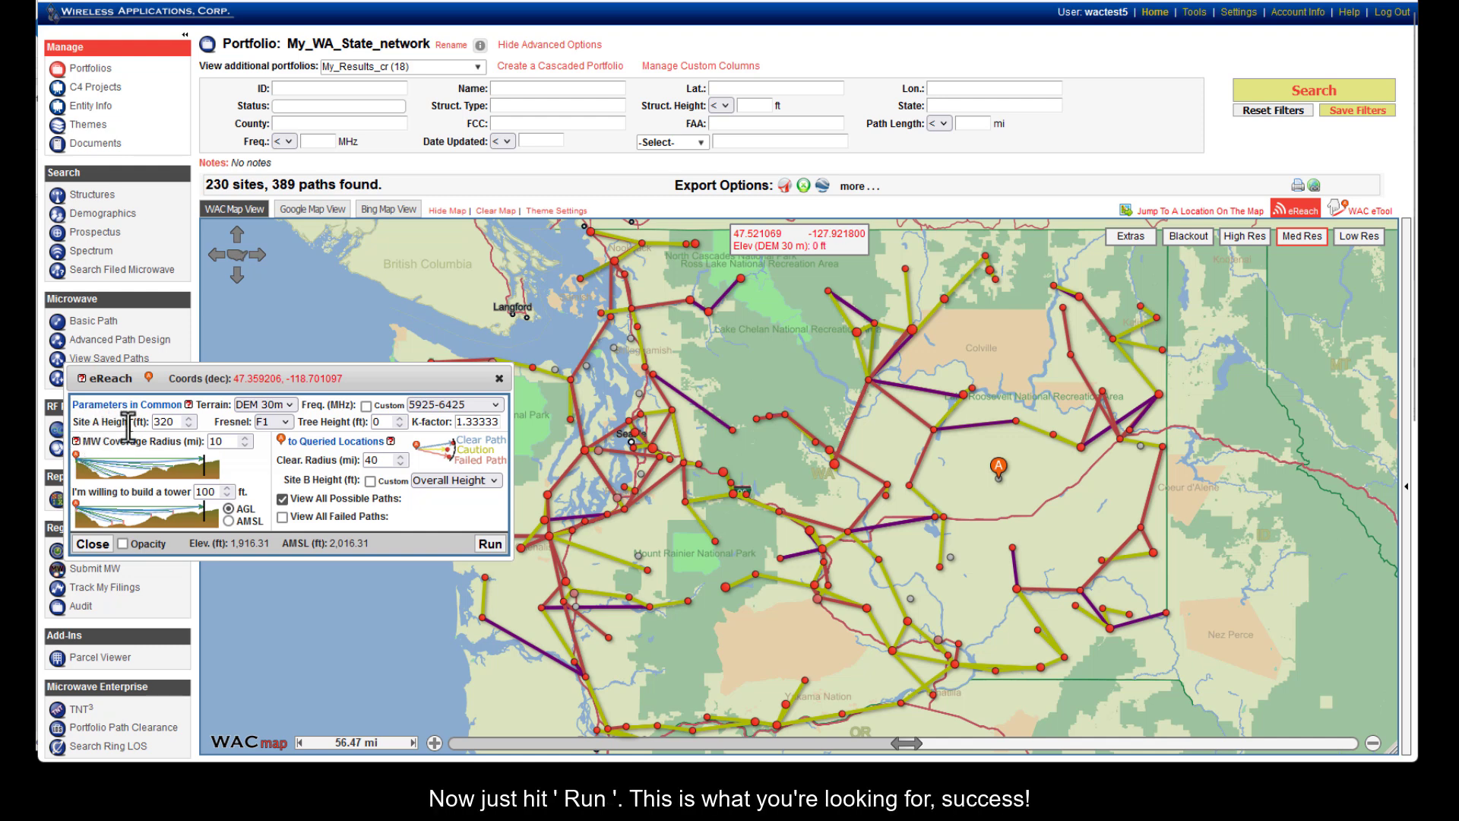
left_click(488, 544)
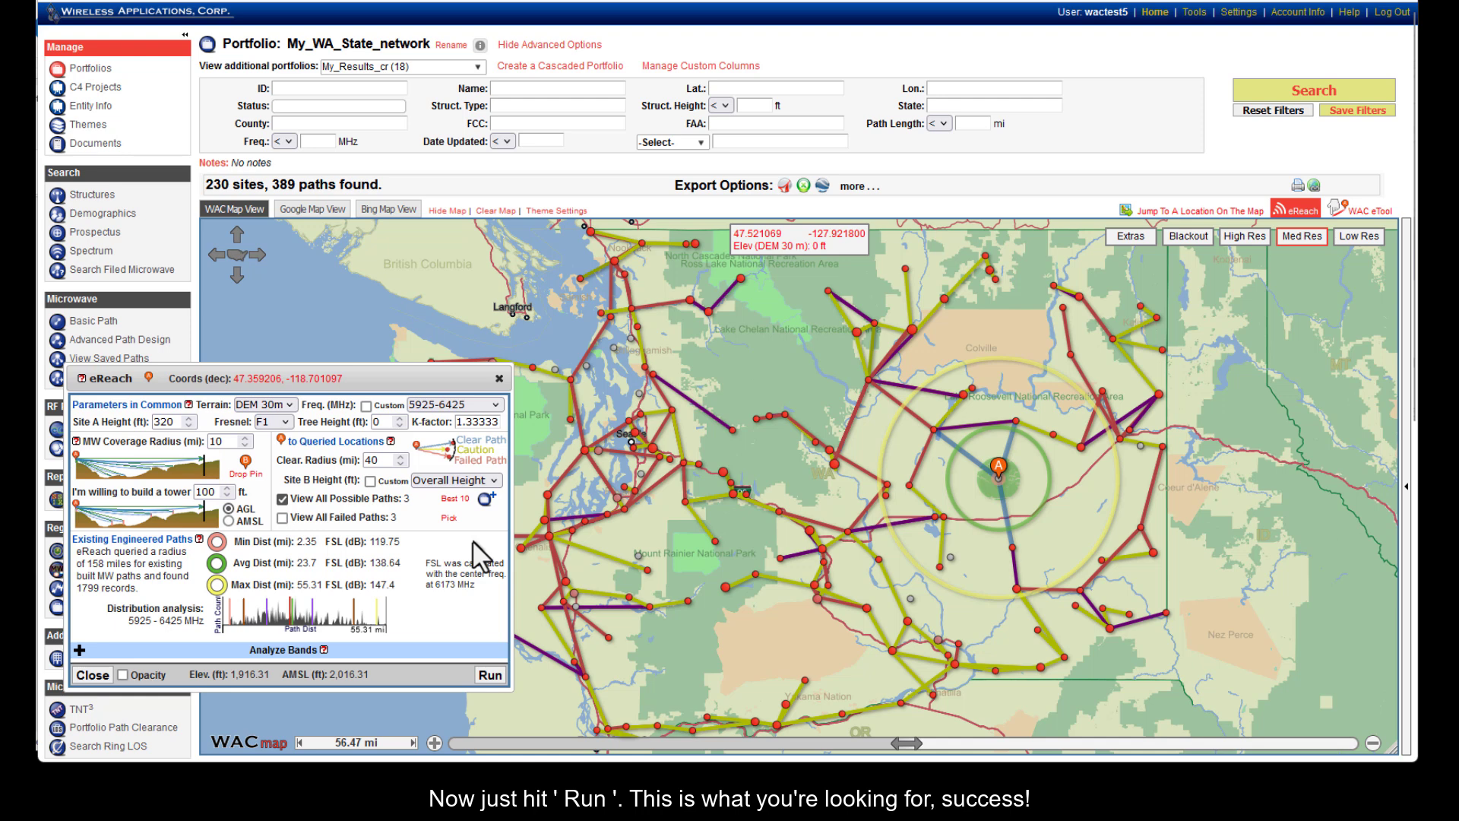
left_click(1008, 522)
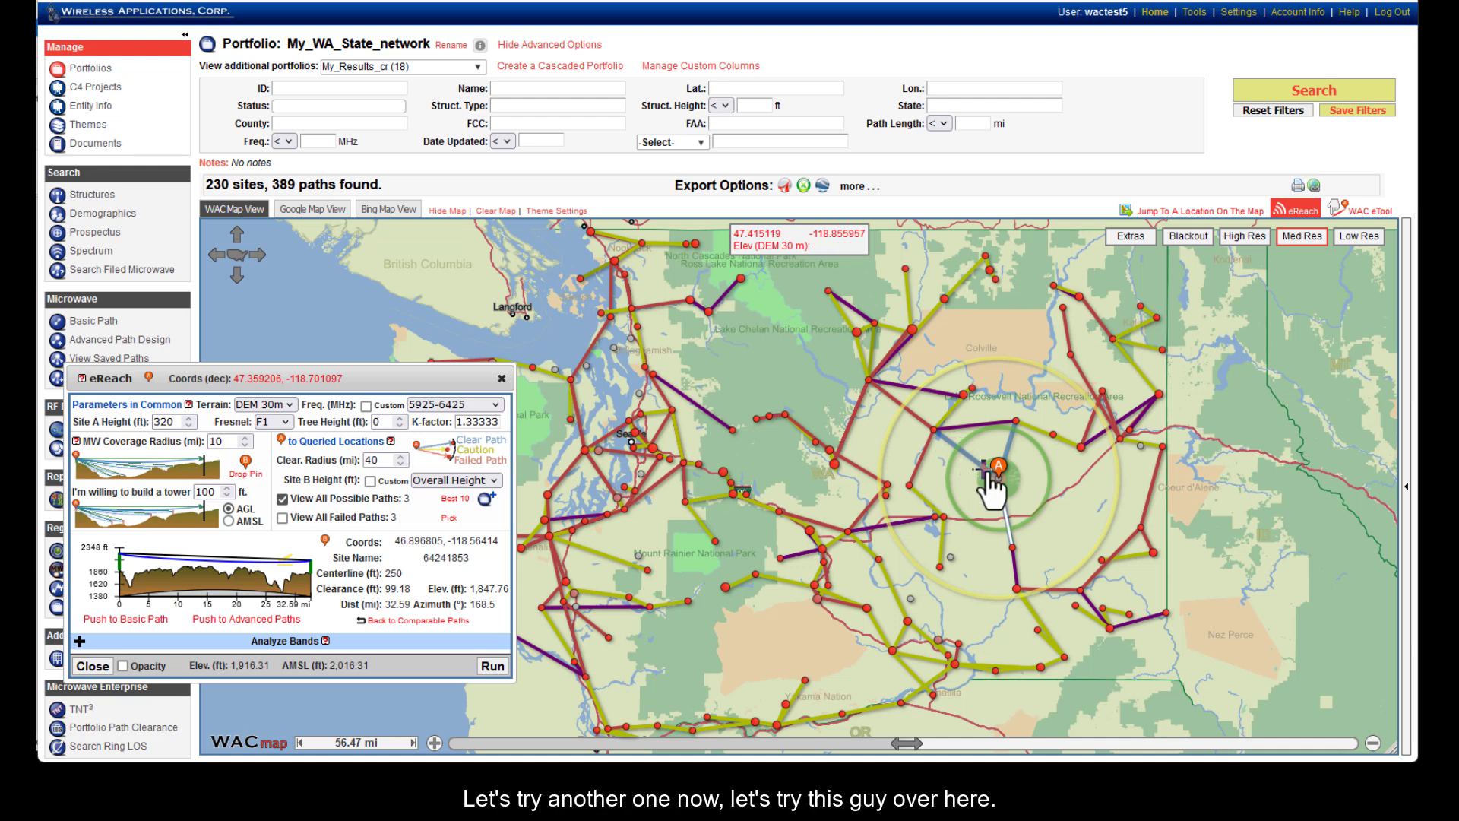
Run eReach from the tower at 47.577706, -117.2992, and again from the tower at 46.831508, -119.176661.
left_click(1015, 477)
mouse_move(1024, 477)
left_mouse_down()
mouse_move(1094, 482)
mouse_move(1143, 445)
left_mouse_up()
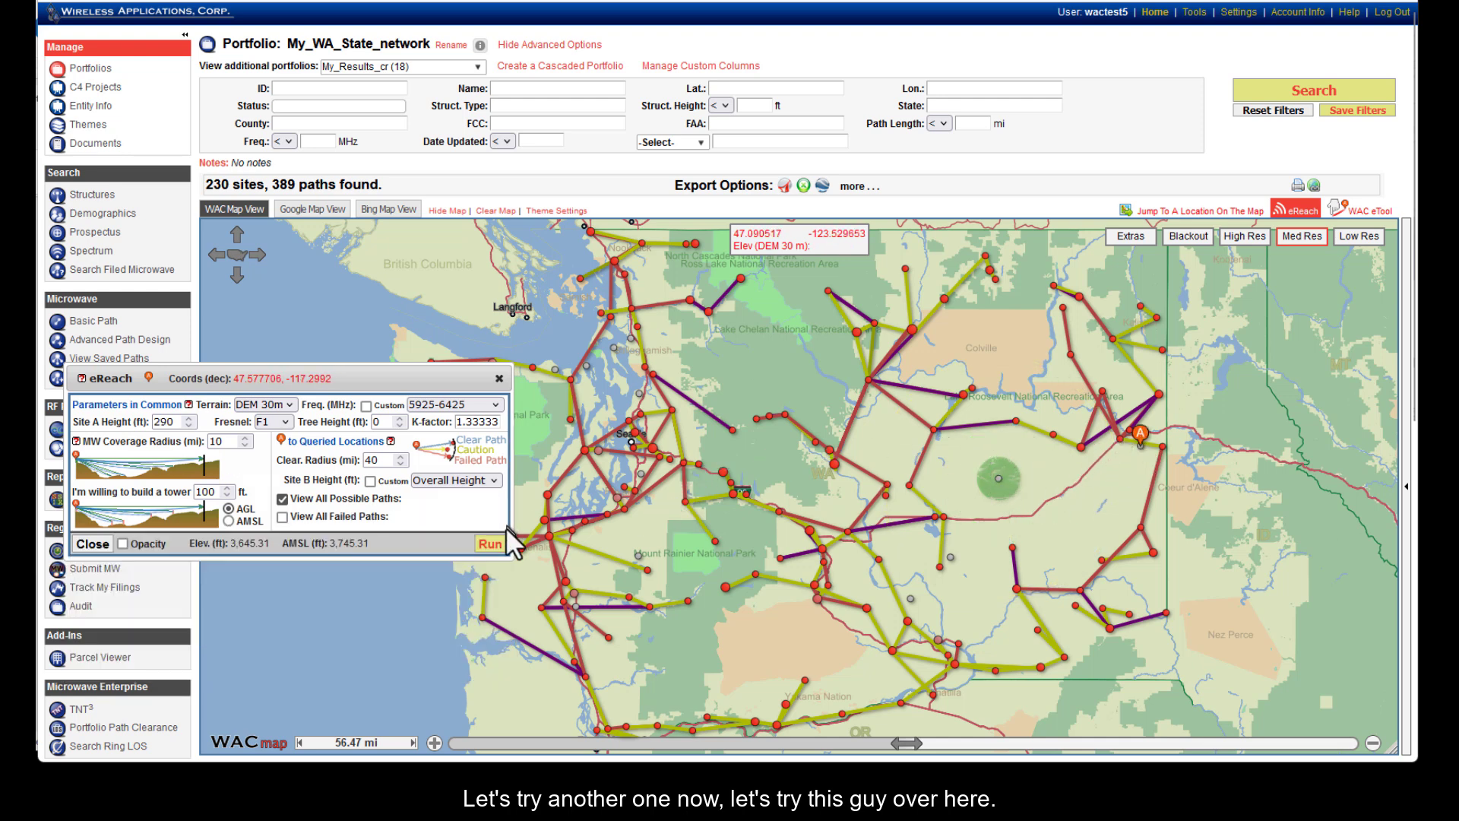
left_click(490, 544)
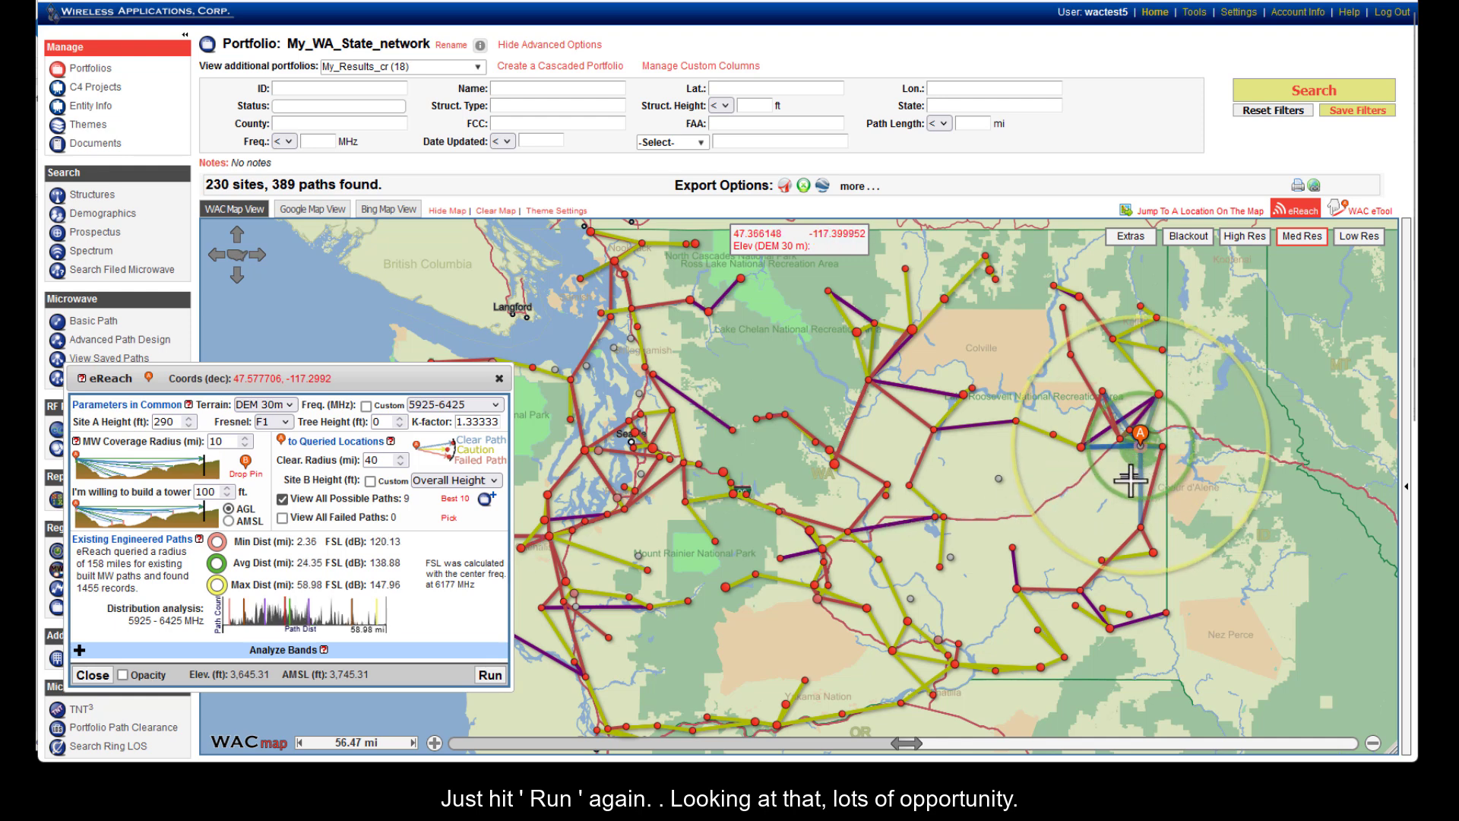
left_click_drag(1140, 435, 946, 550)
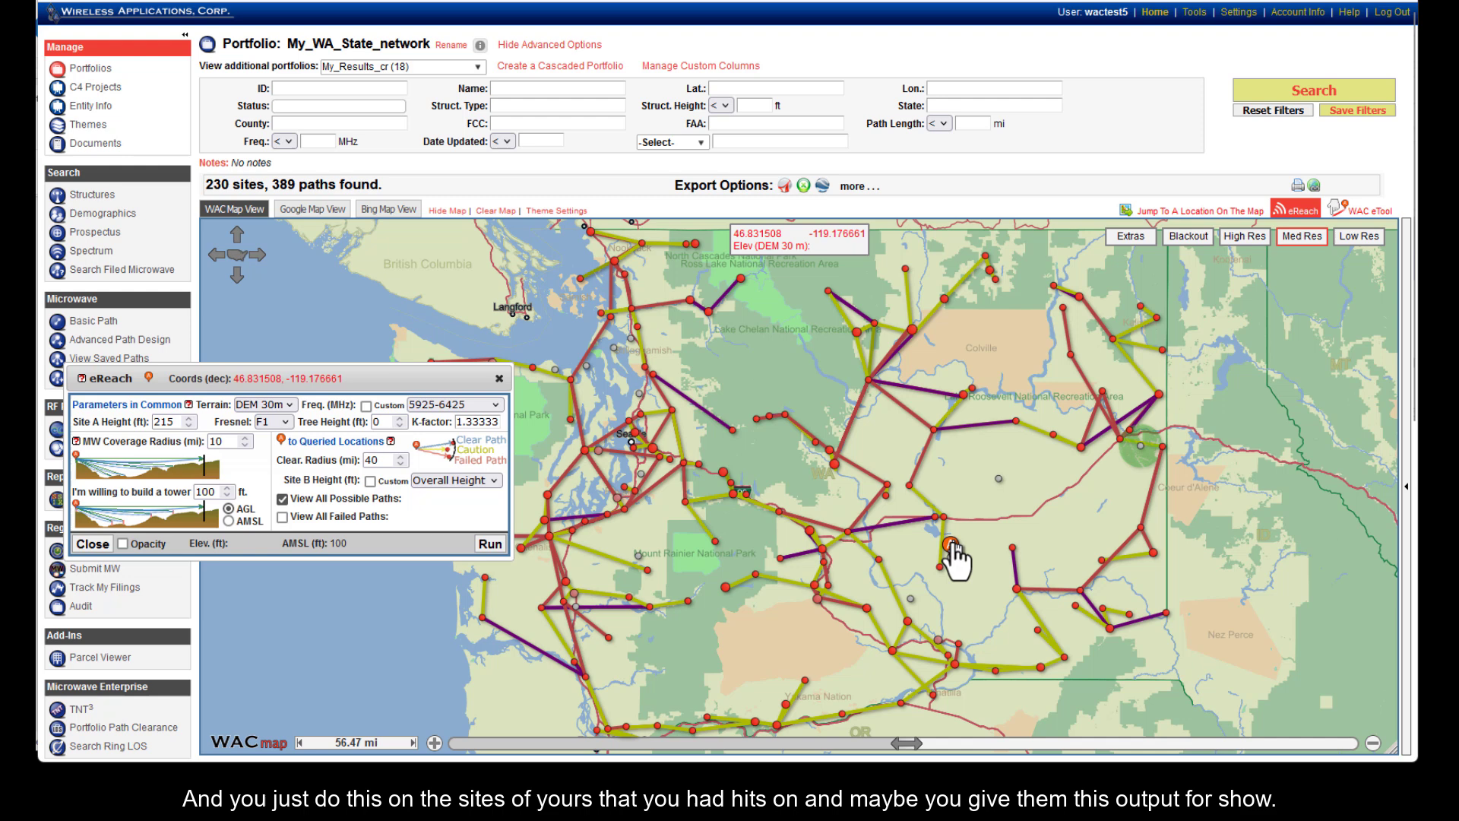
left_click(488, 544)
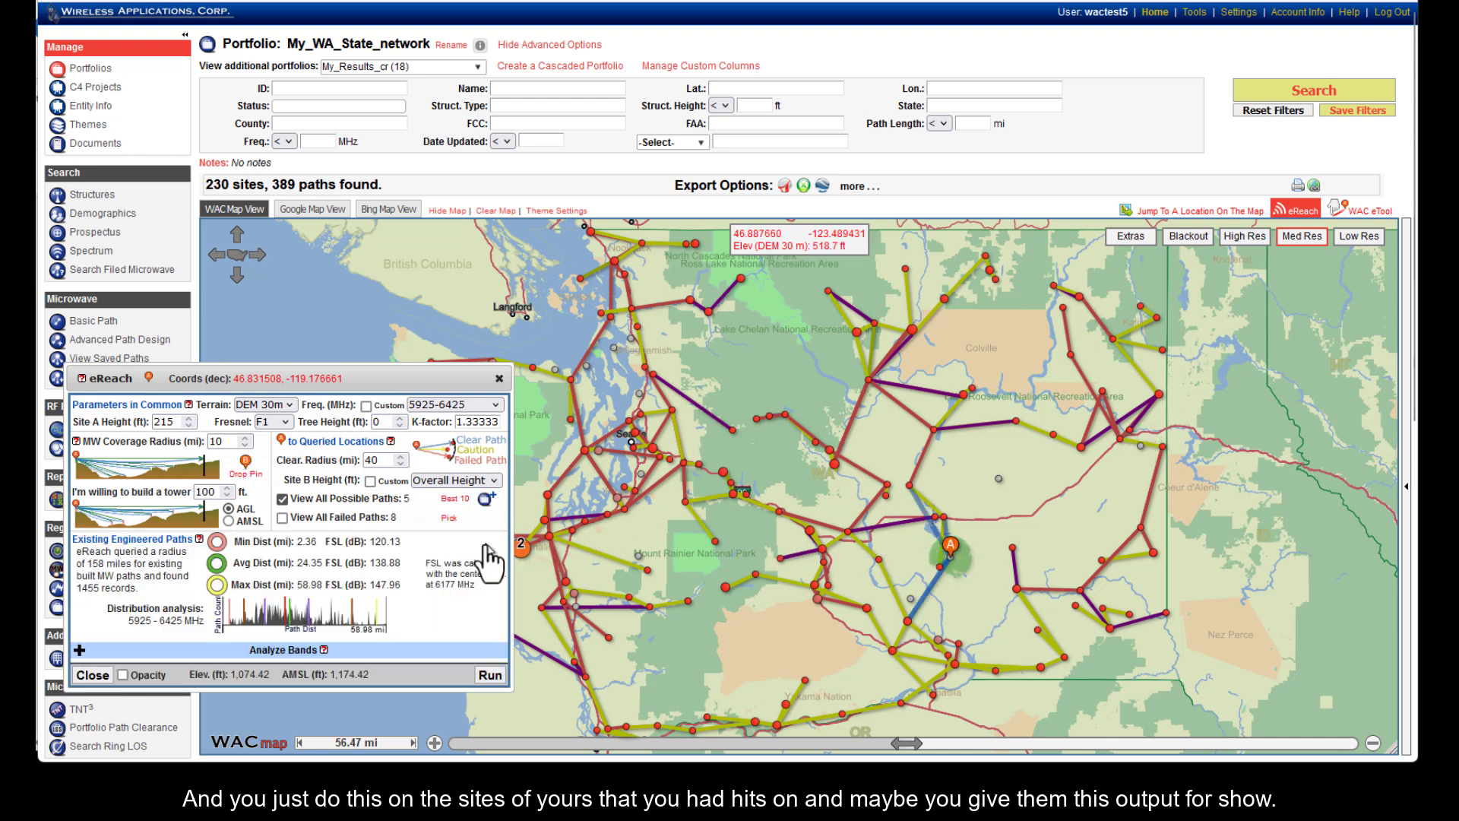